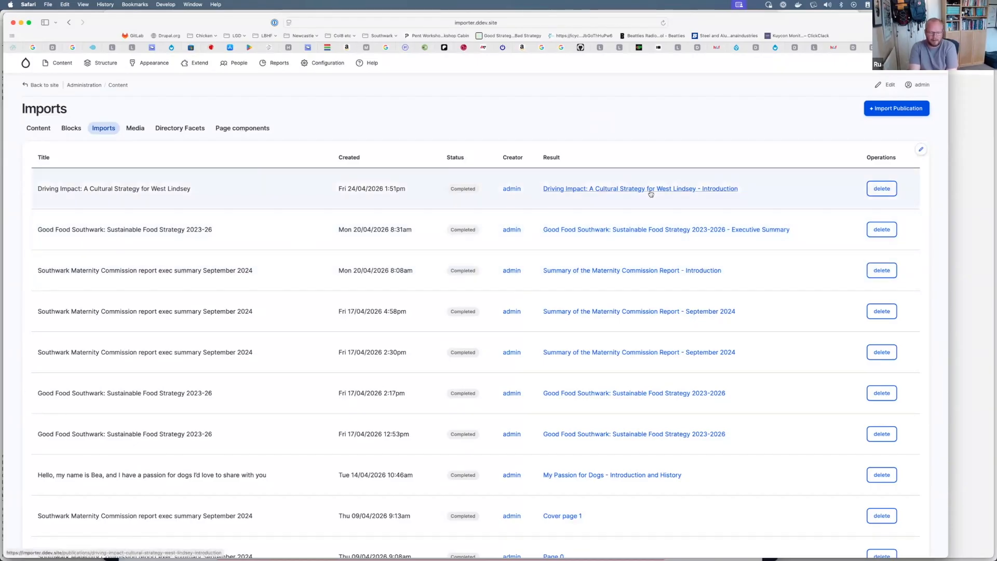
From the Imports list, open the 'Driving Impact: A Cultural Strategy for West Lindsey - Introduction' result page
scroll(647, 192, down, 4)
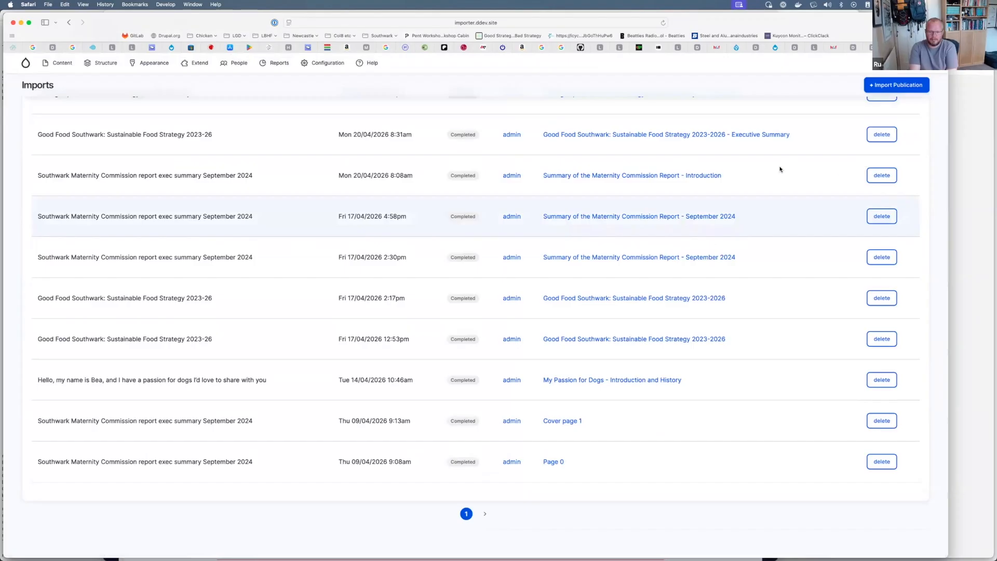
scroll(780, 169, up, 4)
click(611, 190)
key(super+bracketleft)
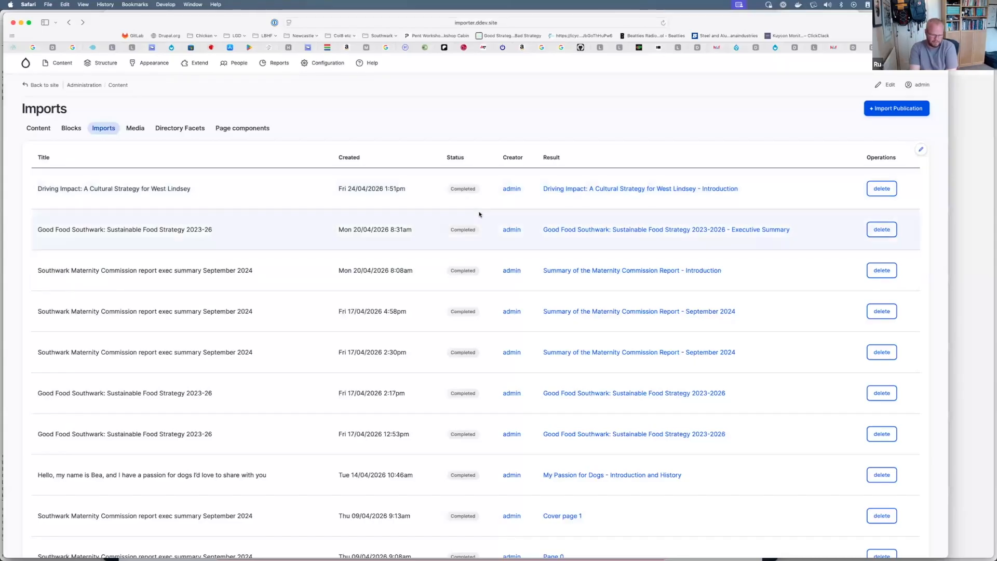
scroll(479, 215, down, 3)
scroll(479, 214, up, 3)
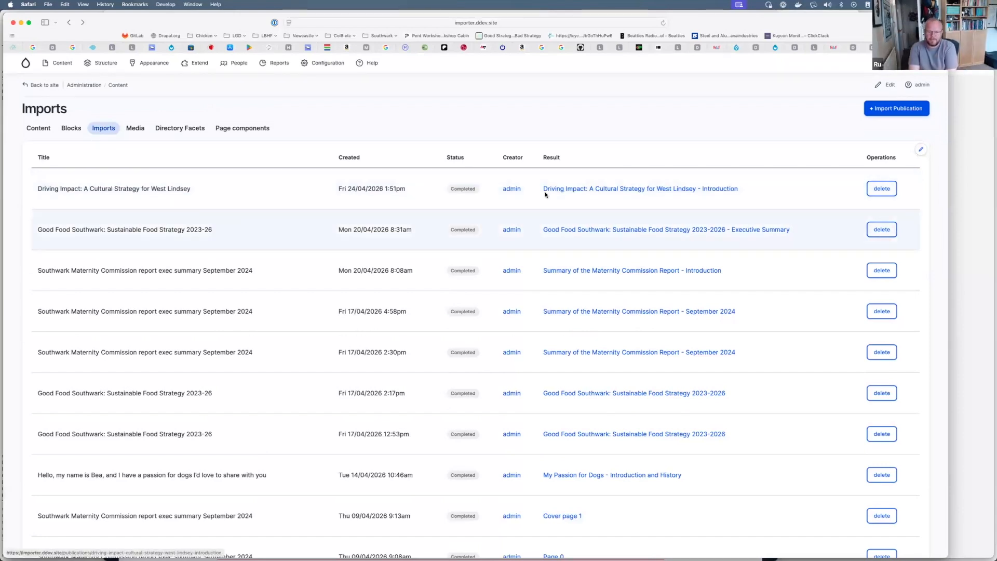
click(585, 189)
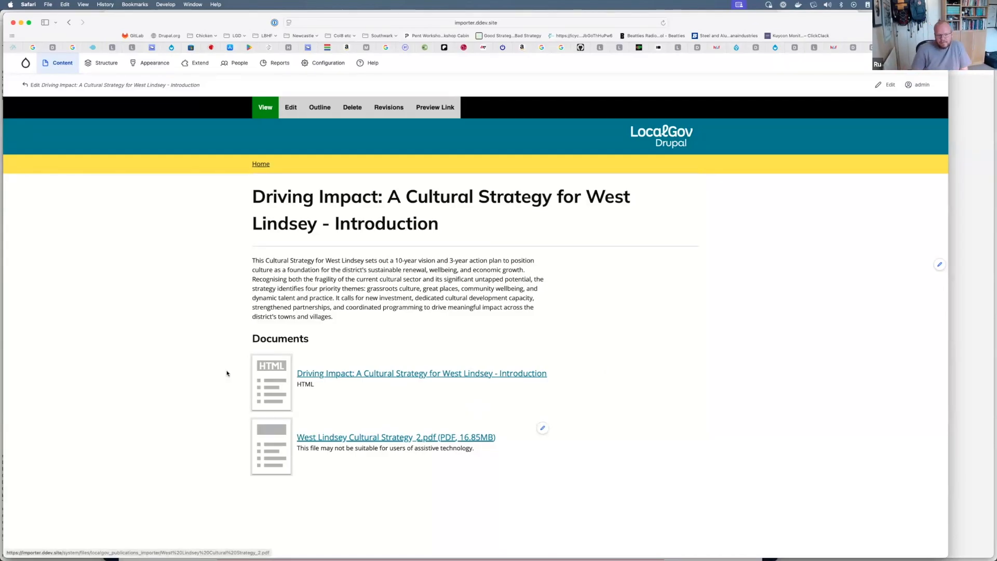
Highlight the introduction summary about the 10-year vision and 3-year action plan, then deselect it
drag(334, 317, 253, 261)
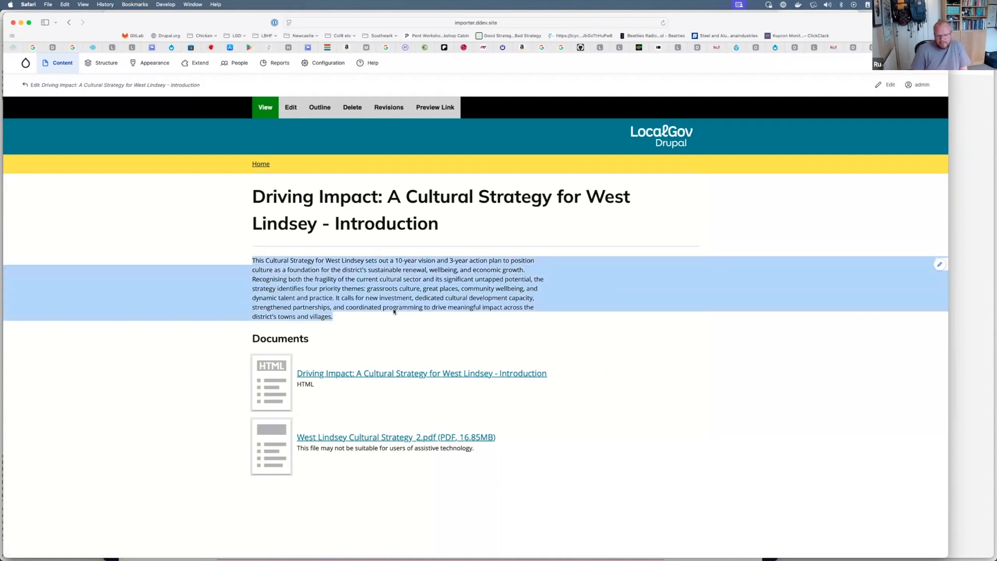
click(408, 320)
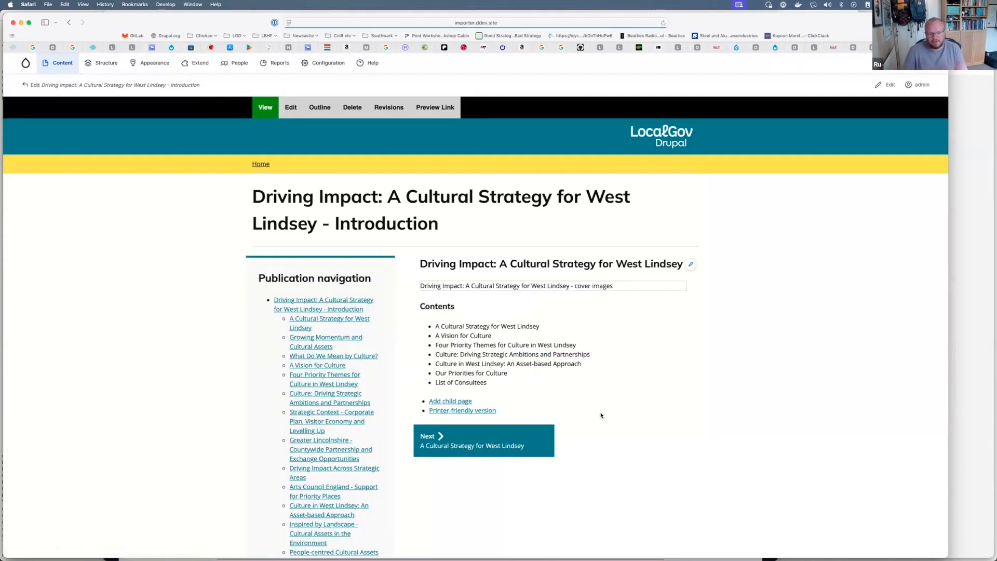
Scroll through the introduction page, then go Next to 'A Cultural Strategy for West Lindsey'
scroll(614, 381, down, 1)
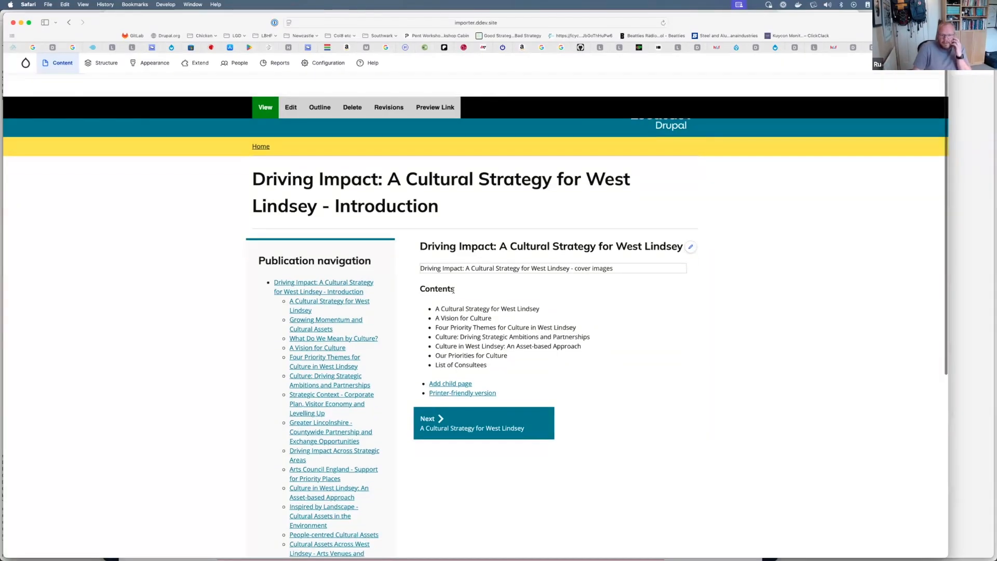
triple_click(341, 204)
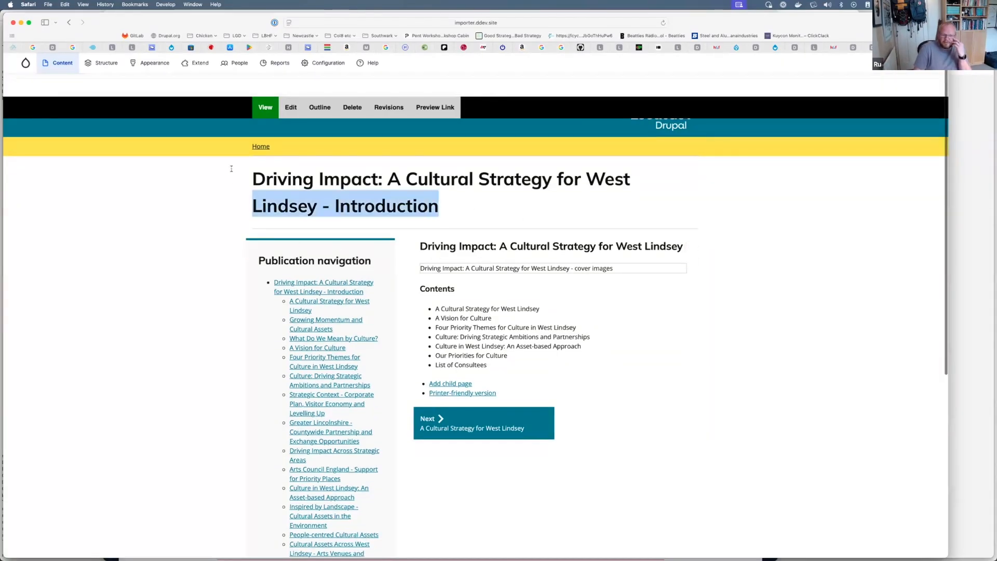
click(627, 359)
scroll(628, 359, up, 1)
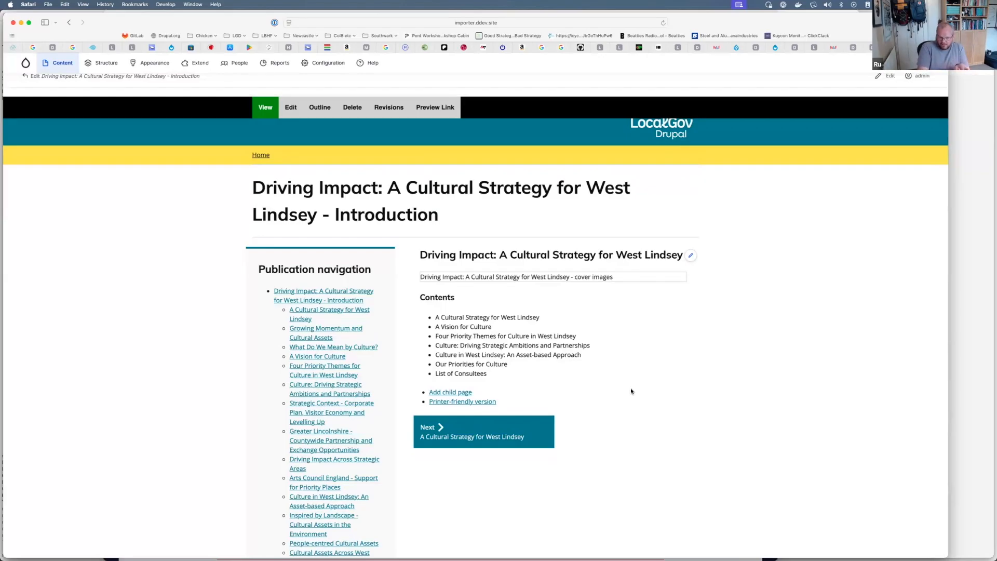
scroll(580, 398, down, 3)
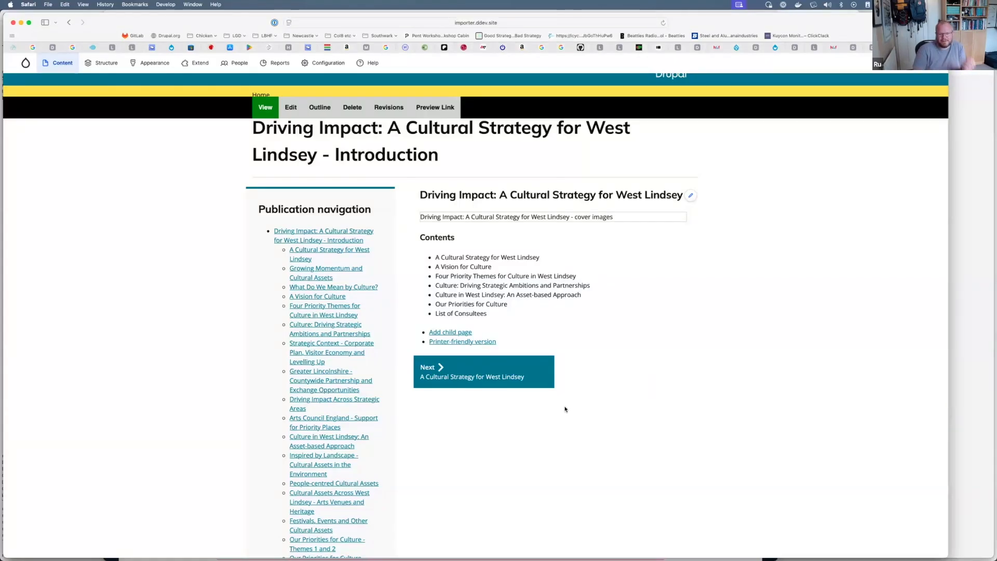
scroll(613, 369, down, 1)
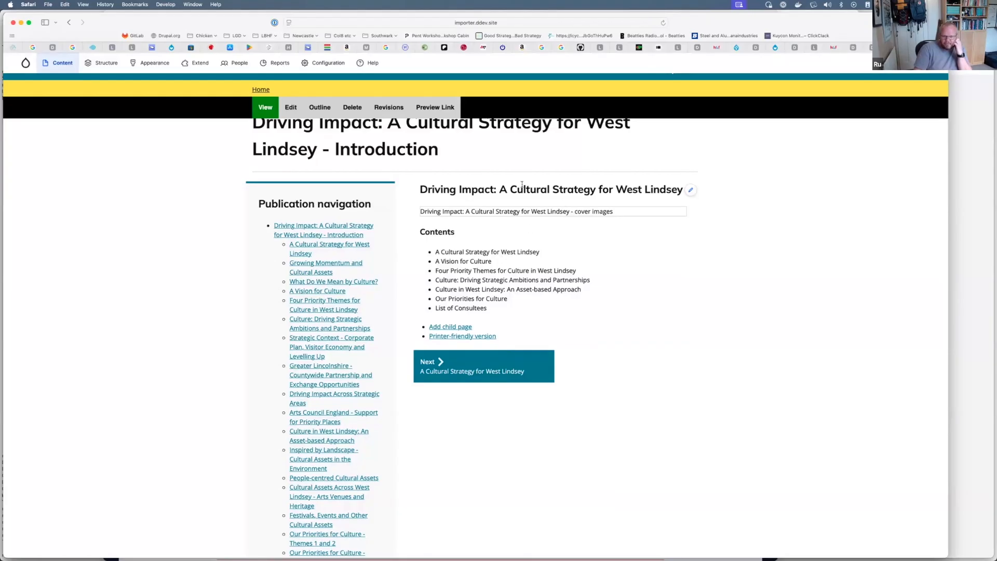
scroll(522, 184, up, 3)
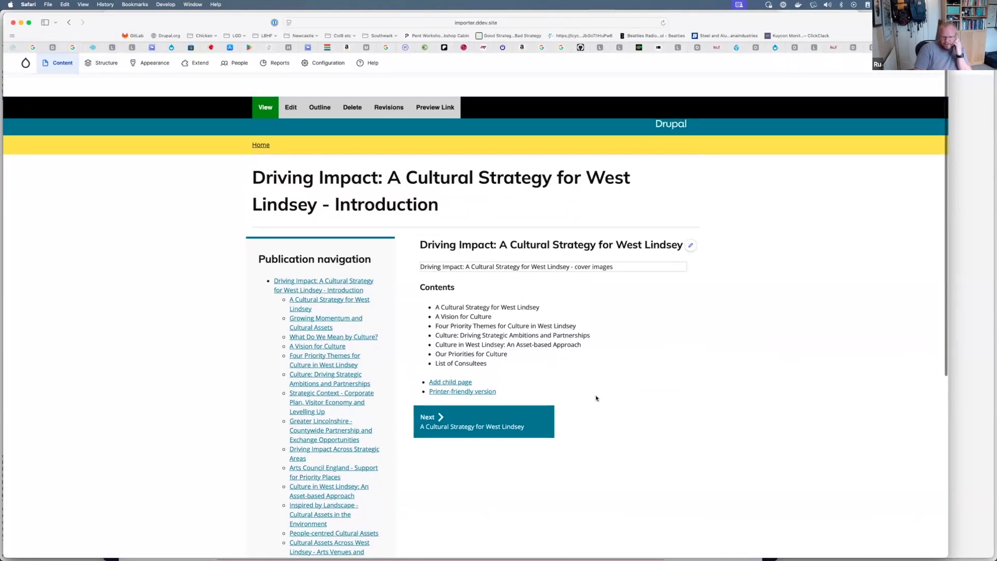
click(519, 424)
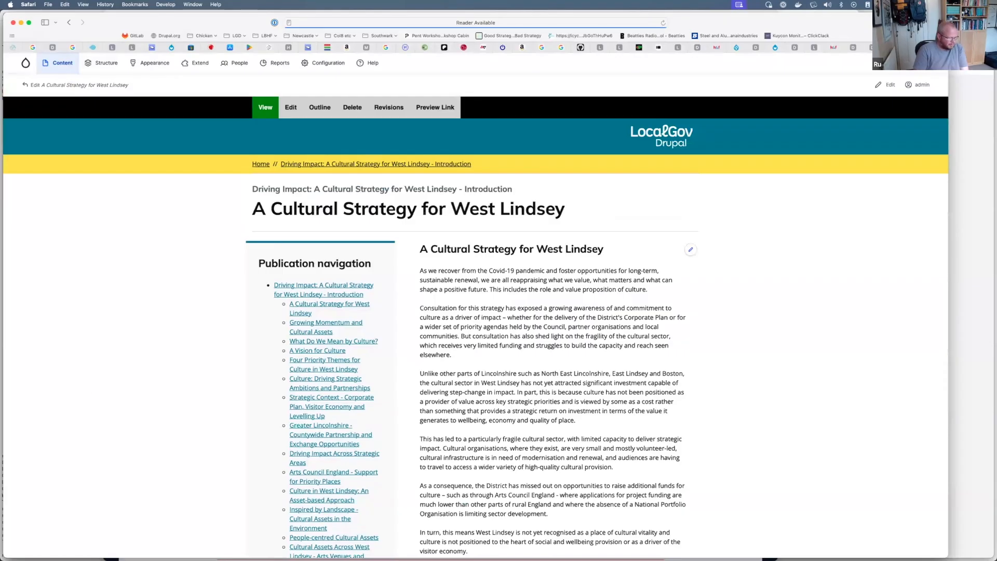
Switch to the Finder folder 'Publications importer demo'
key(super+Tab)
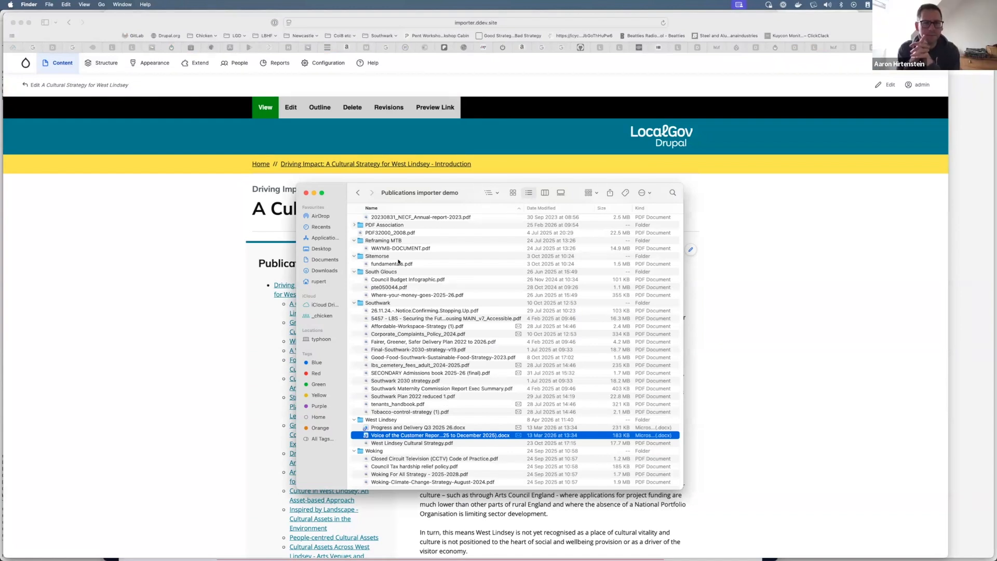
Open West Lindsey Cultural Strategy.pdf in Preview, tiled right, with the Safari page tiled left
drag(336, 189, 299, 150)
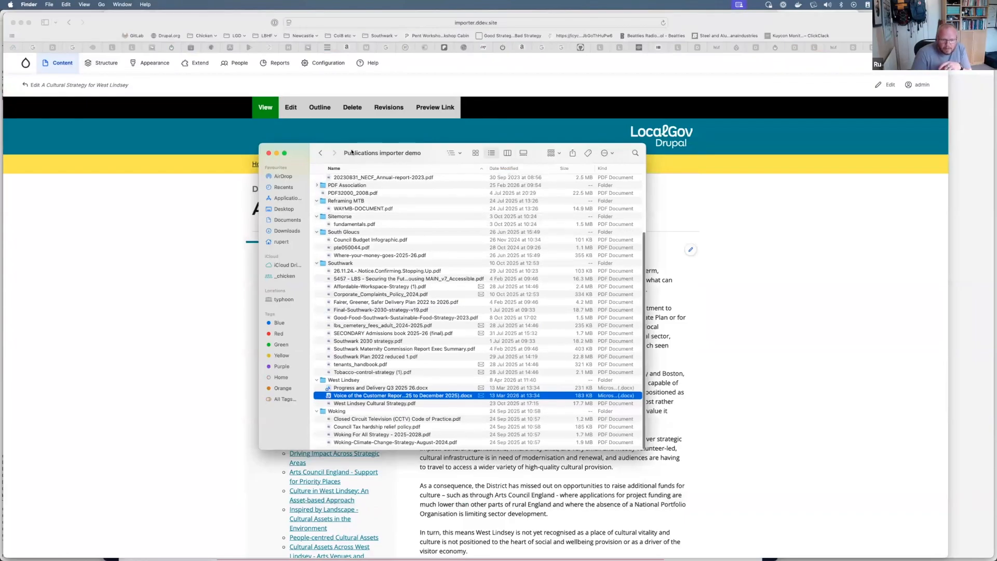
drag(294, 151, 314, 144)
double_click(391, 395)
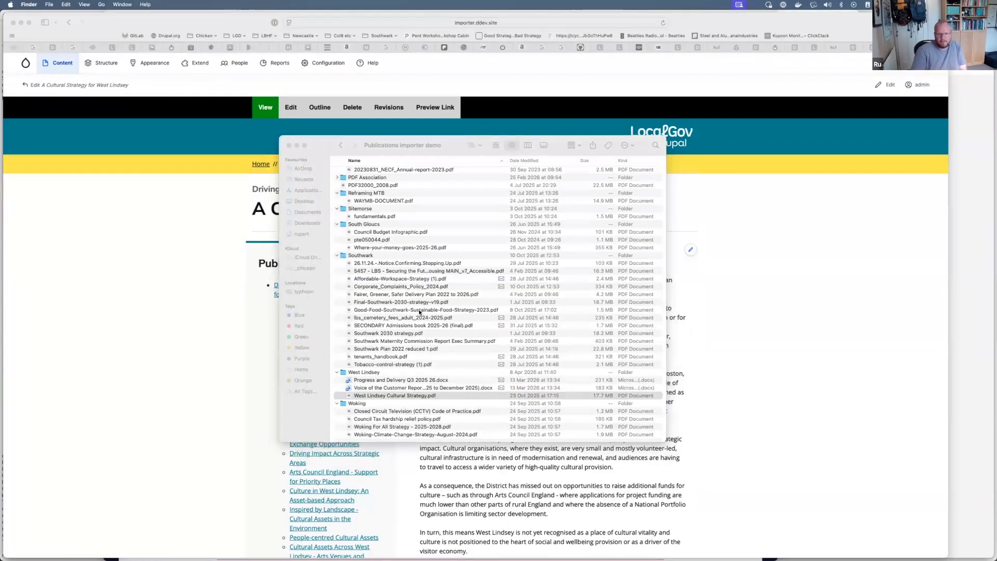
key(ctrl+Right)
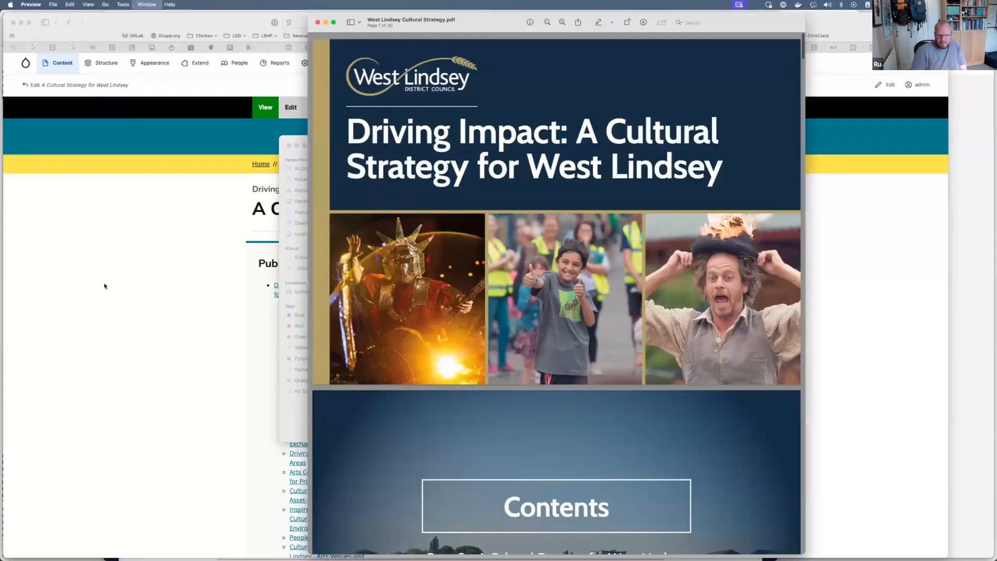
click(128, 291)
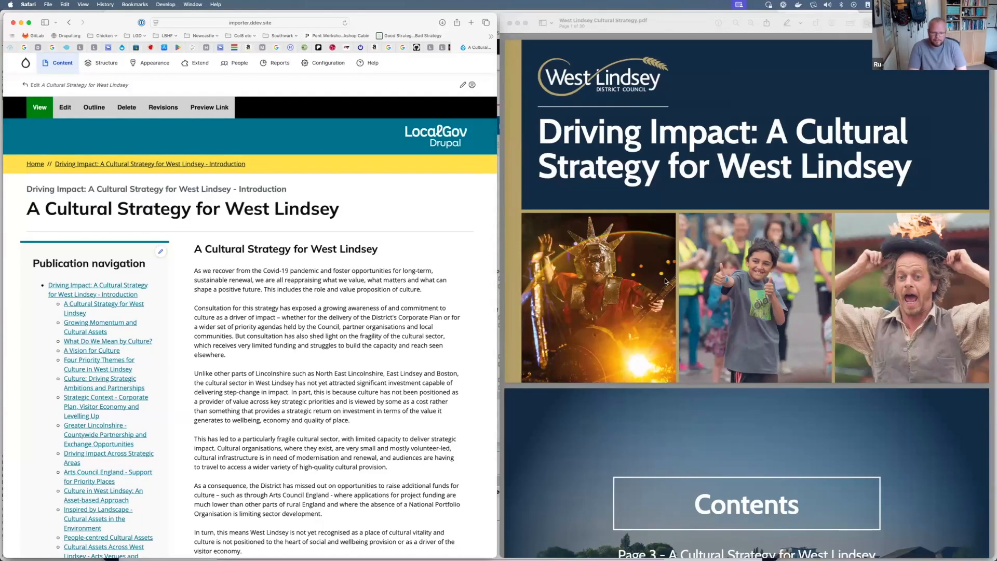
Scroll the PDF to page 3 and line it up with the chapter's web text
scroll(618, 325, down, 10)
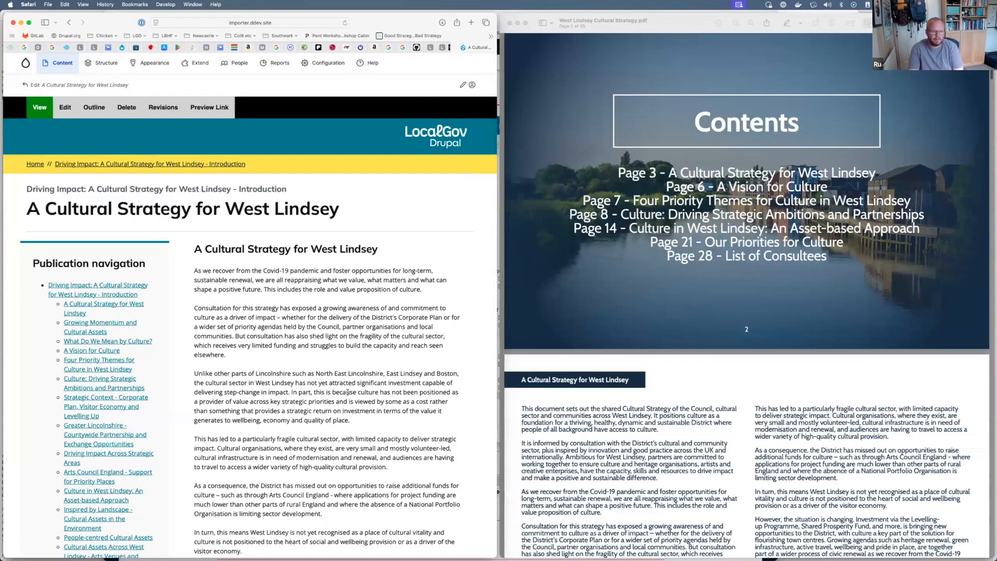
scroll(289, 353, down, 4)
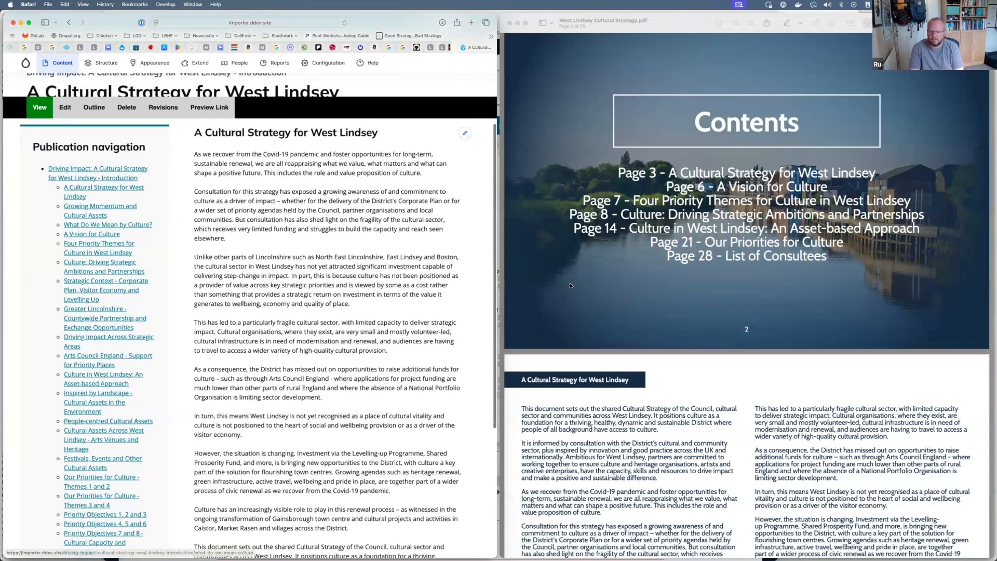
scroll(569, 283, down, 2)
scroll(570, 286, down, 5)
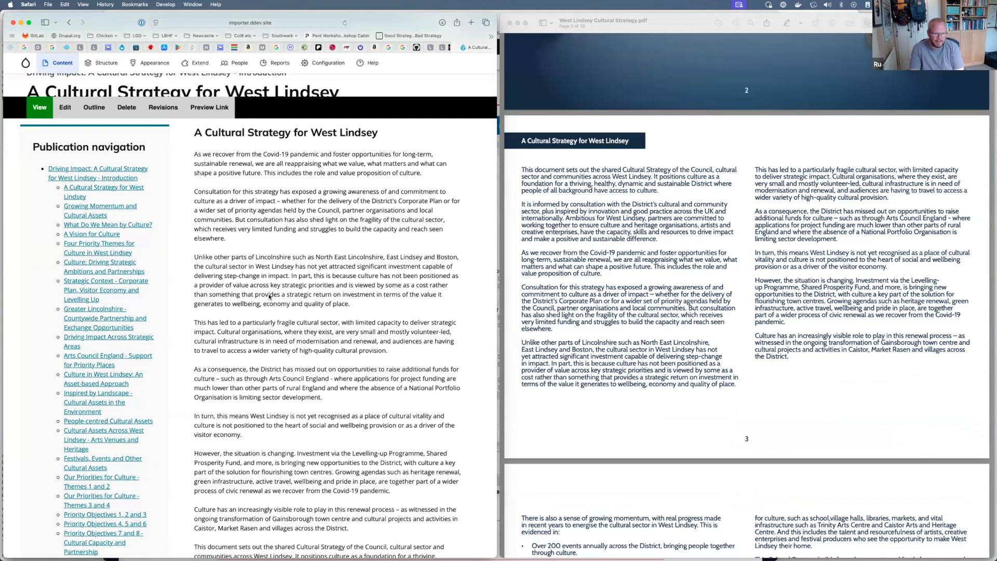
scroll(270, 297, down, 5)
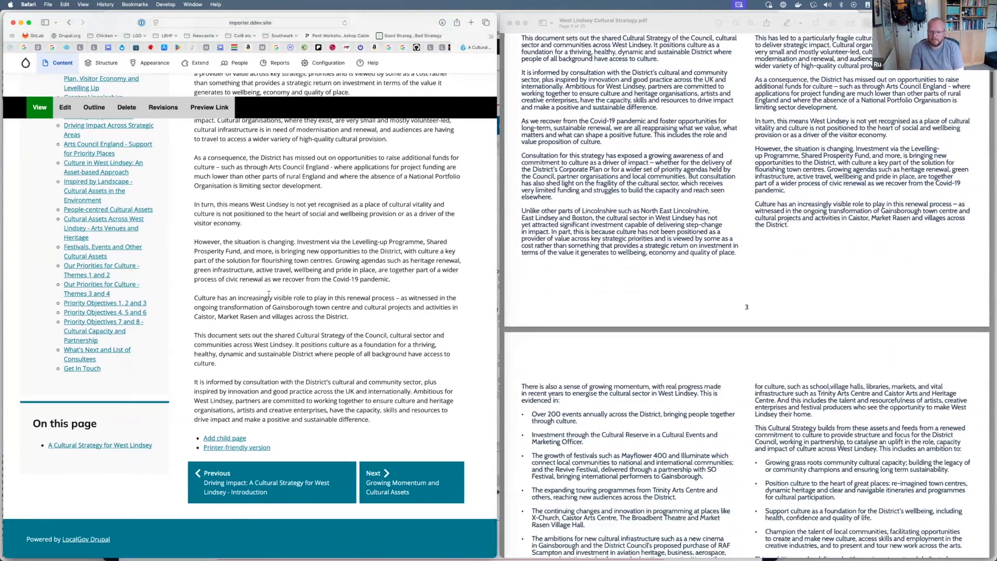
scroll(763, 194, down, 5)
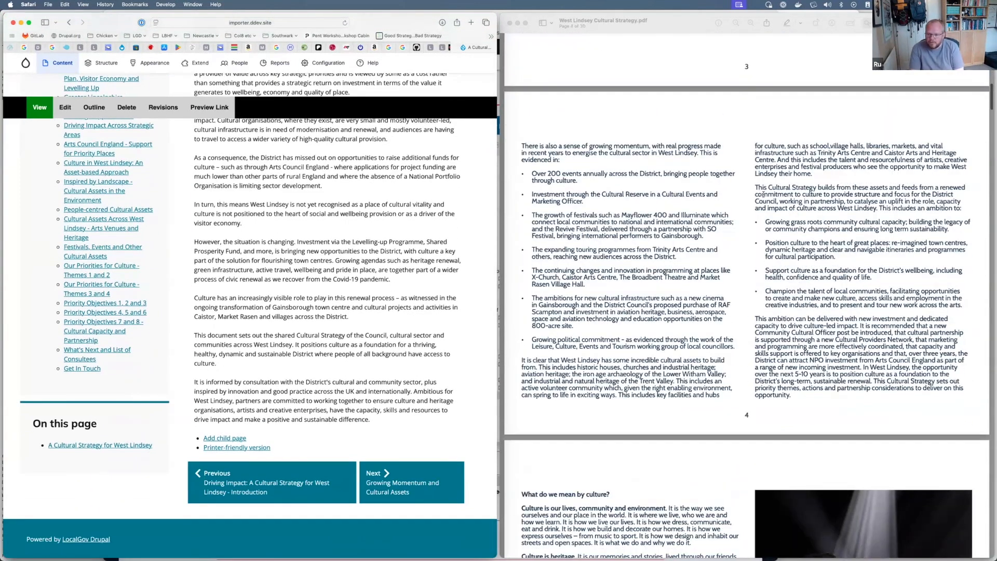
scroll(609, 230, up, 1)
scroll(340, 247, up, 2)
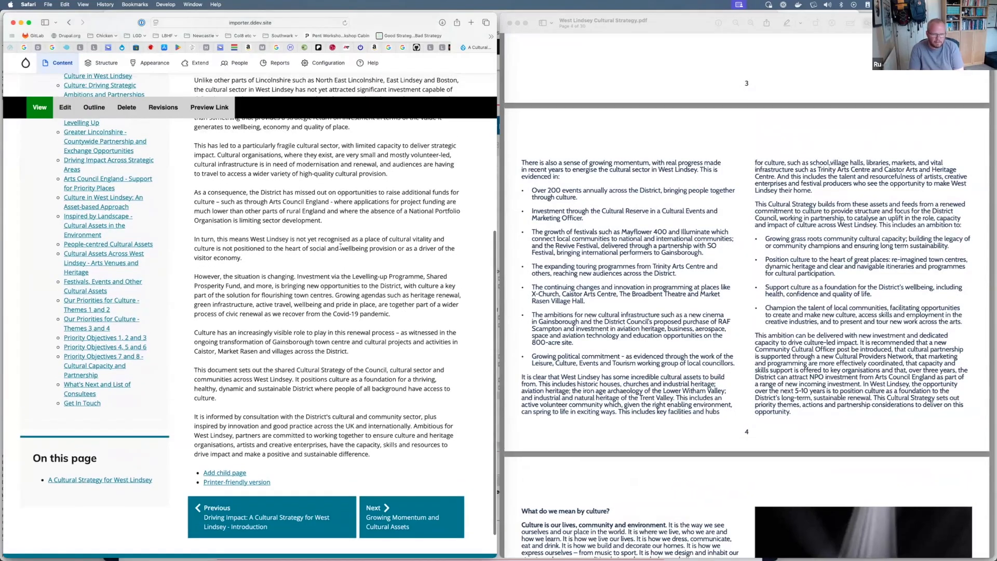
scroll(340, 248, up, 5)
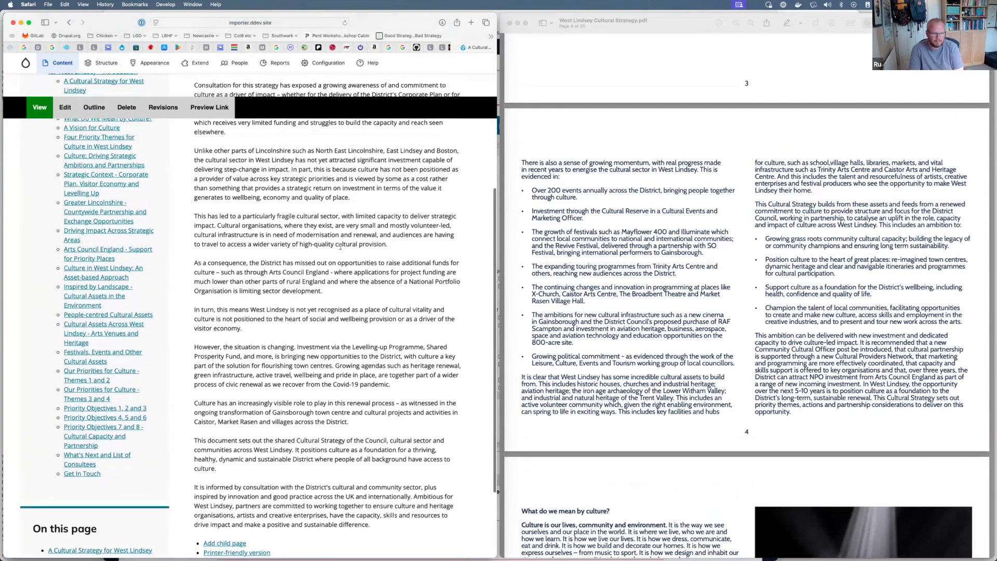
scroll(340, 248, down, 6)
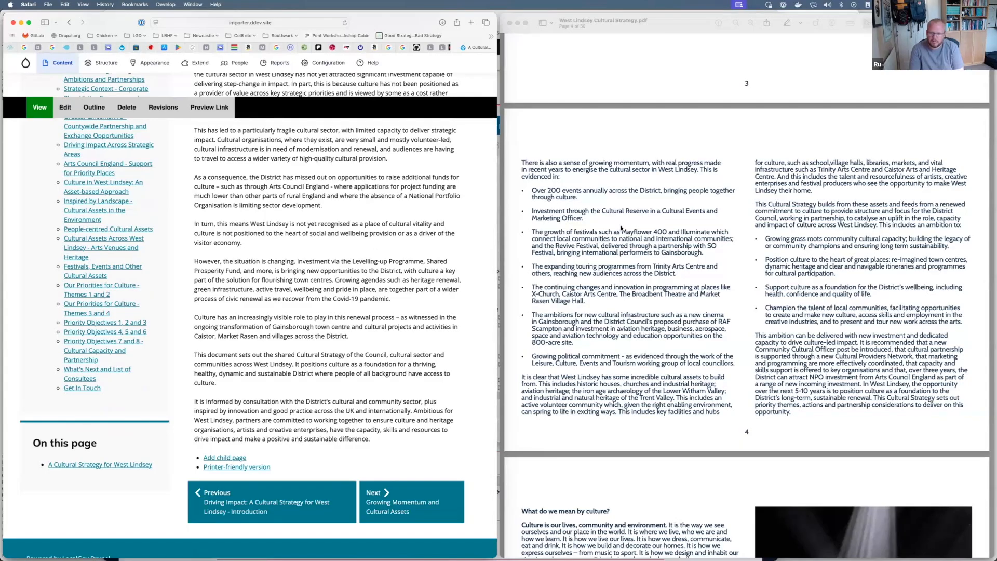
scroll(622, 229, up, 10)
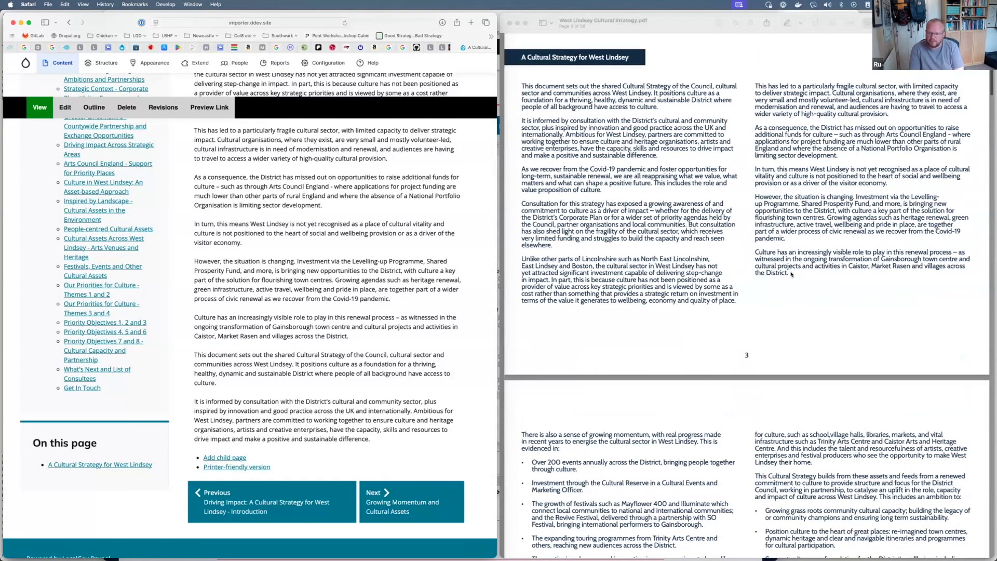
click(759, 275)
drag(805, 280, 759, 253)
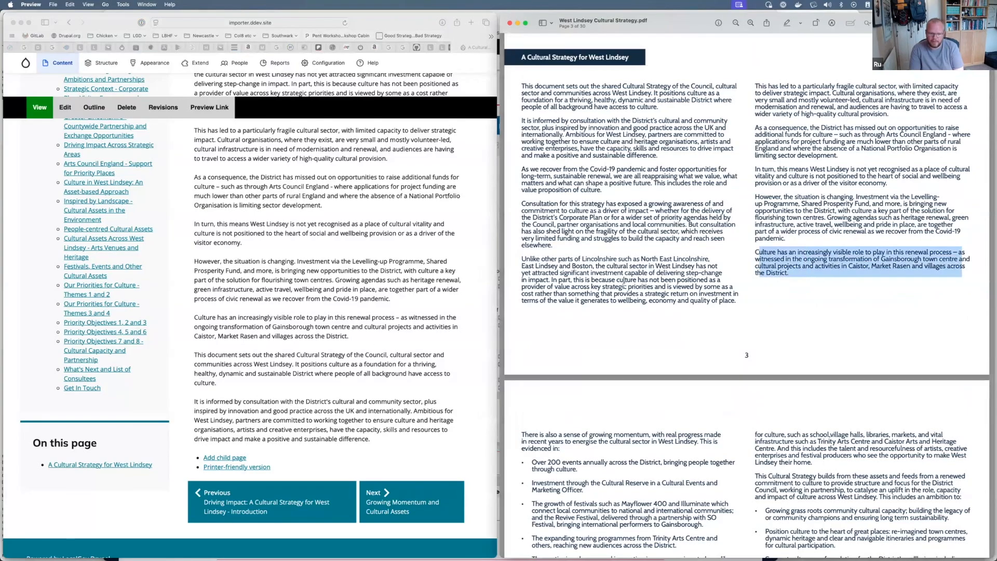
click(195, 318)
drag(195, 318, 360, 337)
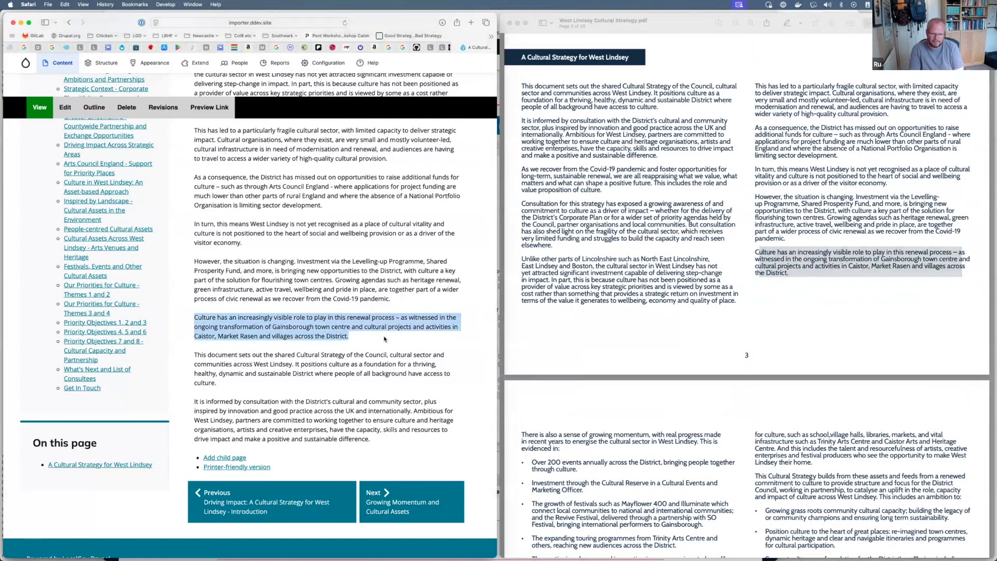
scroll(621, 309, down, 5)
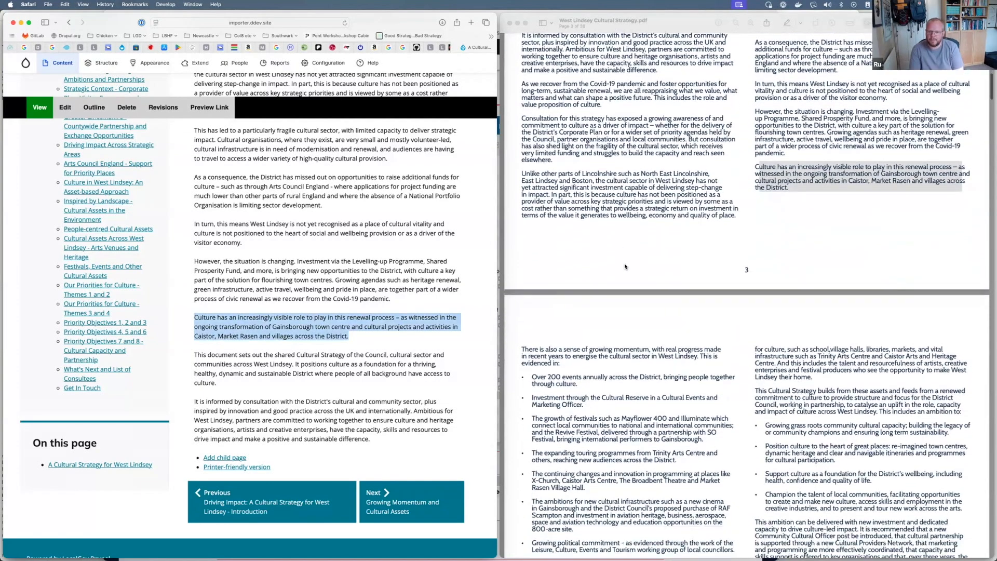
scroll(624, 267, up, 8)
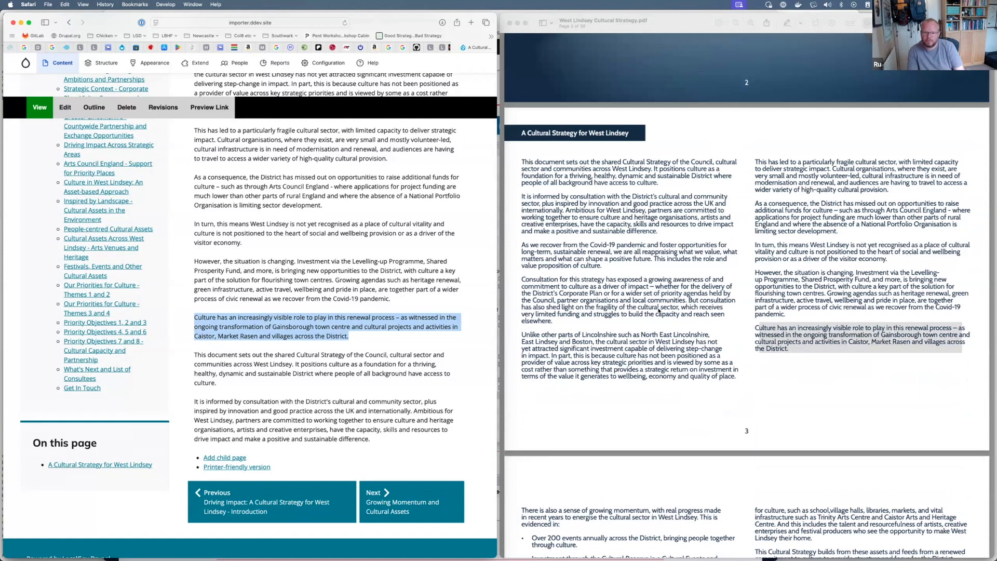
click(352, 294)
scroll(352, 294, up, 4)
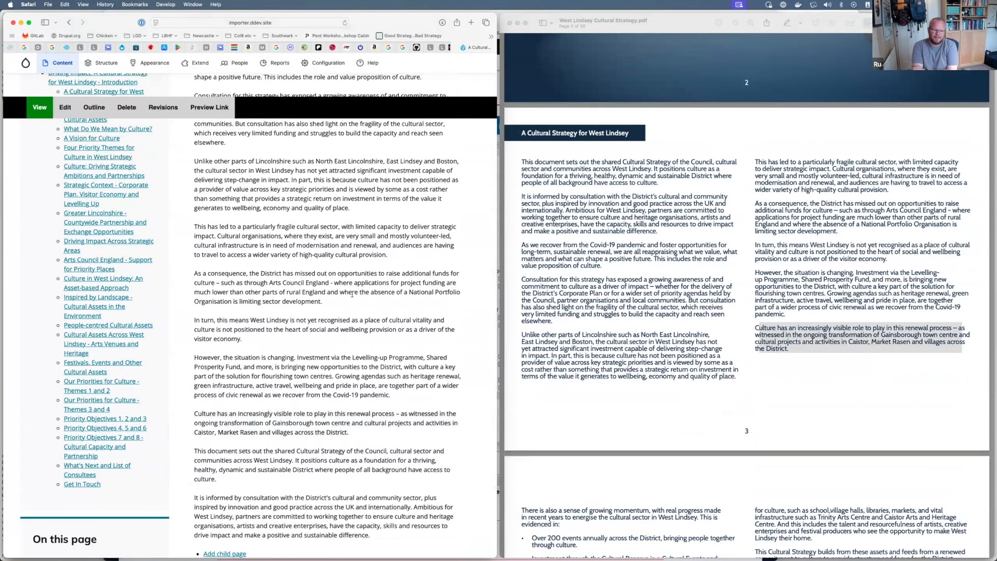
scroll(338, 311, up, 2)
scroll(338, 311, up, 2)
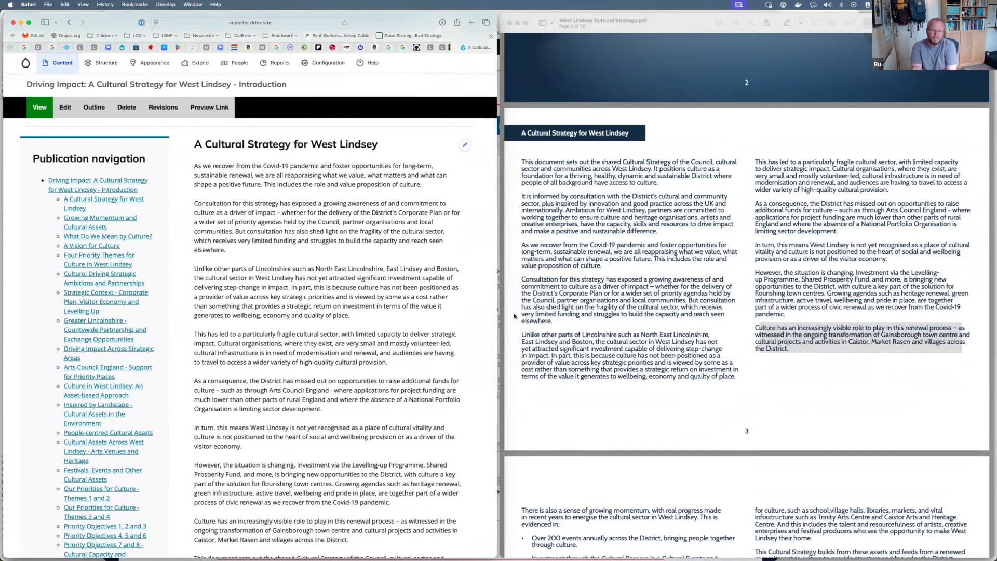
click(514, 150)
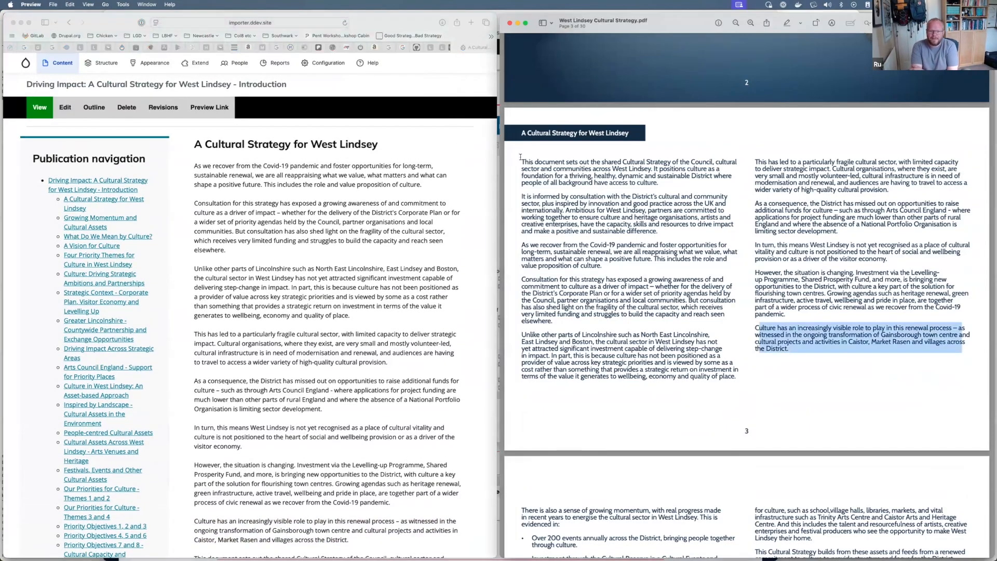
drag(522, 162, 683, 192)
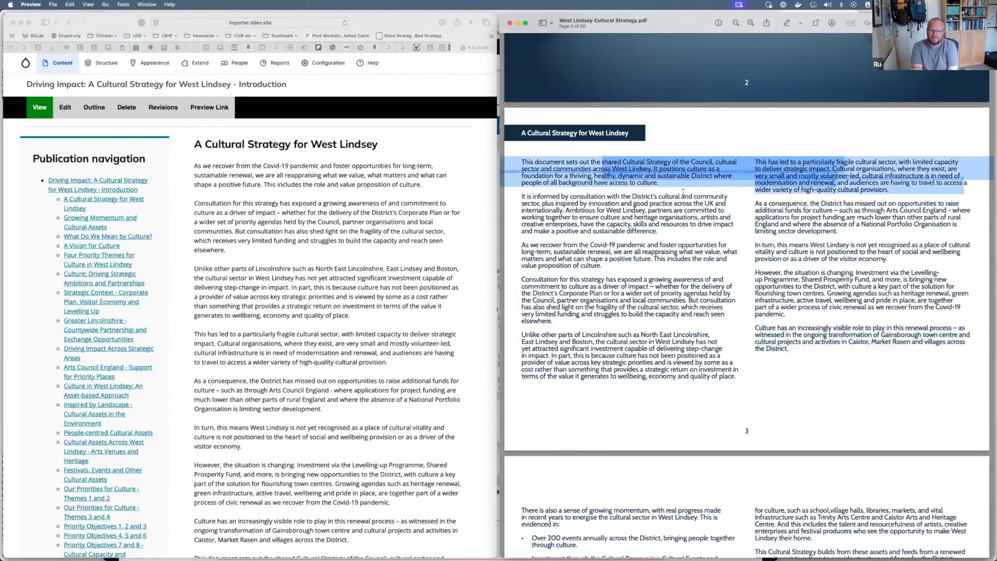
click(693, 271)
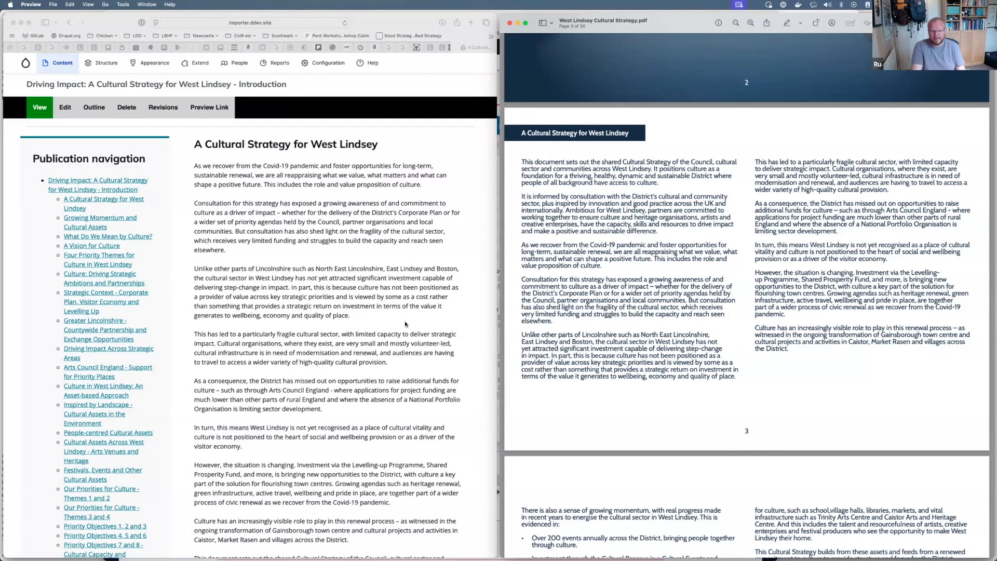
scroll(292, 335, down, 1)
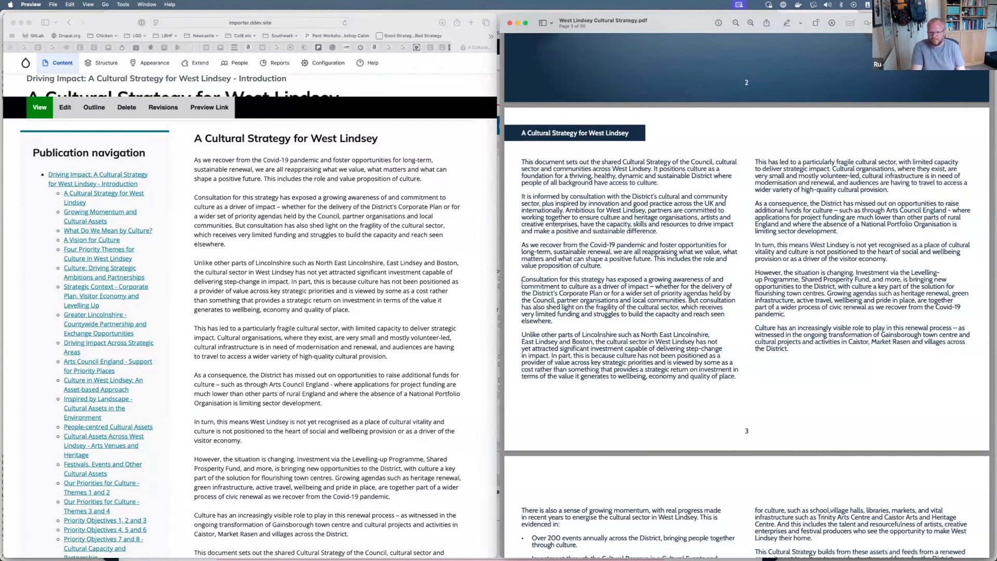
click(350, 345)
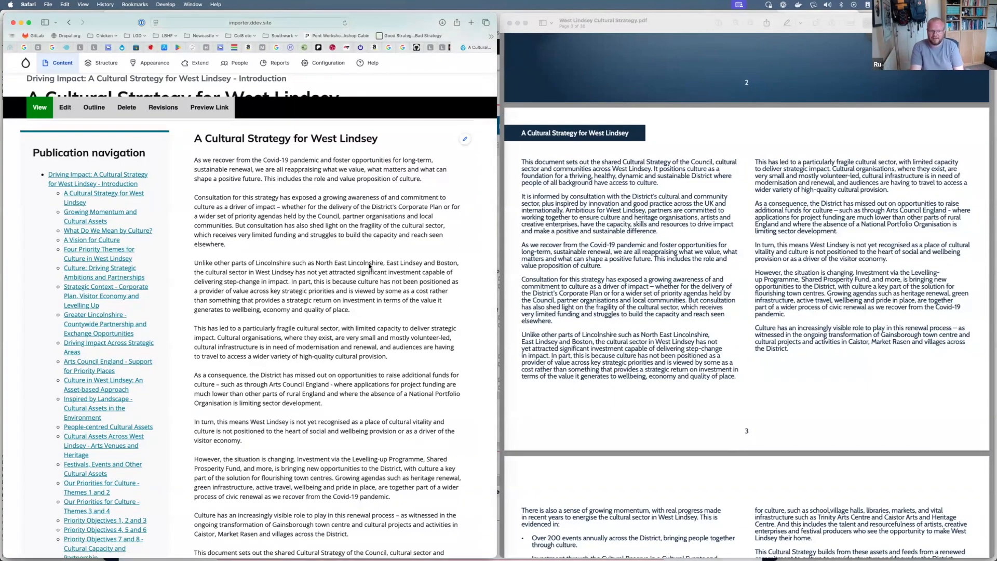
scroll(366, 383, down, 1)
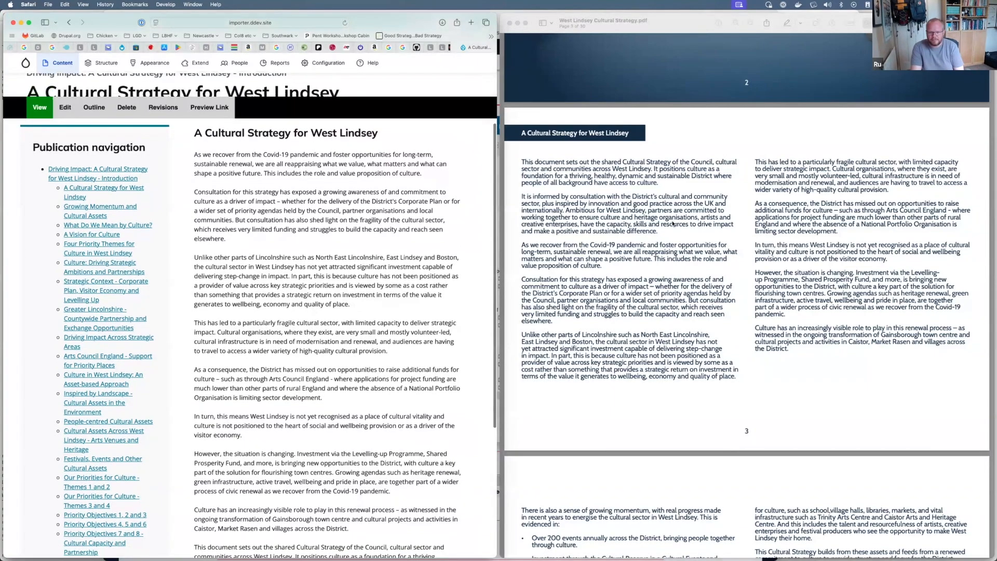
scroll(333, 344, down, 5)
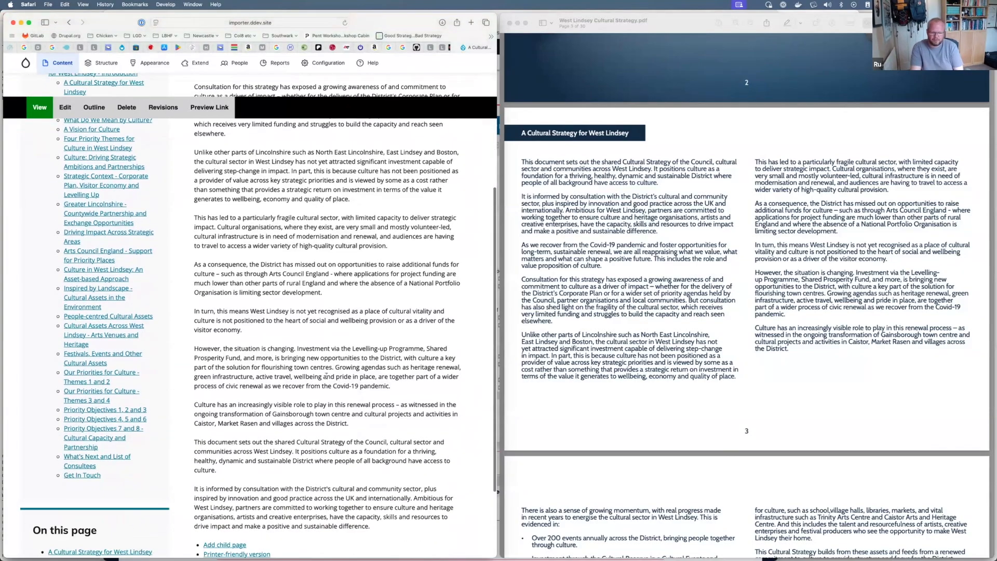
scroll(326, 375, down, 5)
click(415, 480)
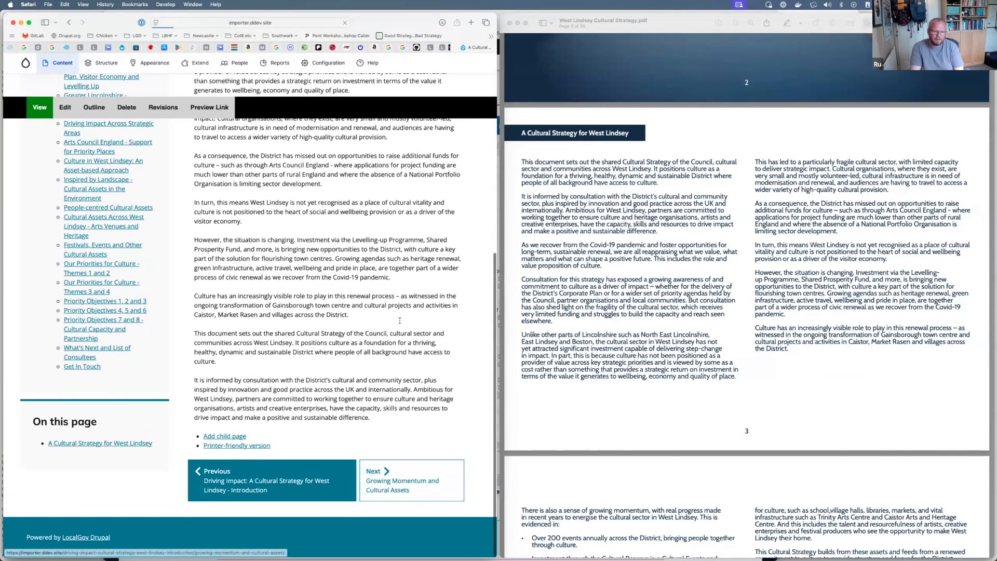
Scroll through the current chapter, then go Next to 'What Do We Mean by Culture?'
scroll(604, 298, down, 8)
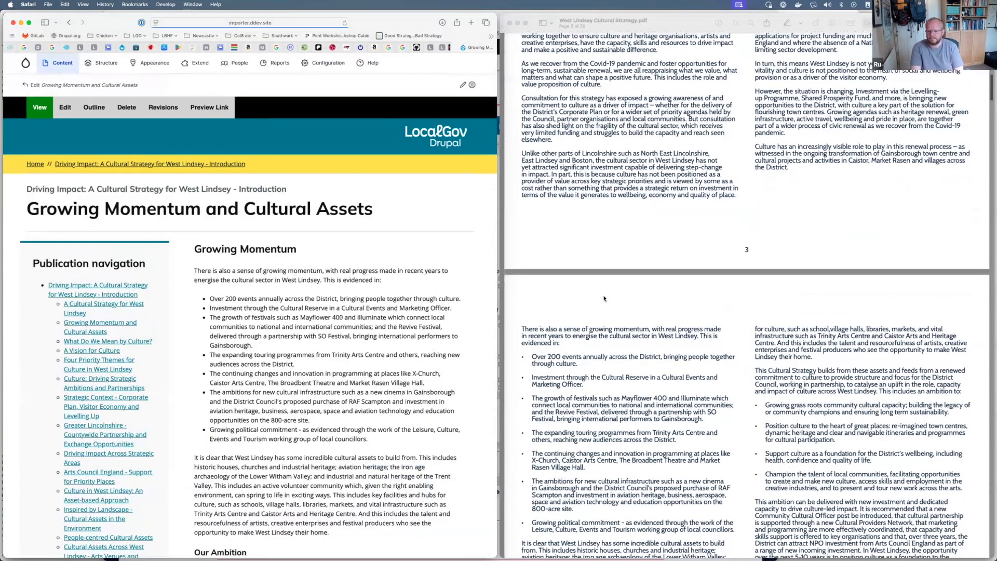
scroll(605, 298, down, 20)
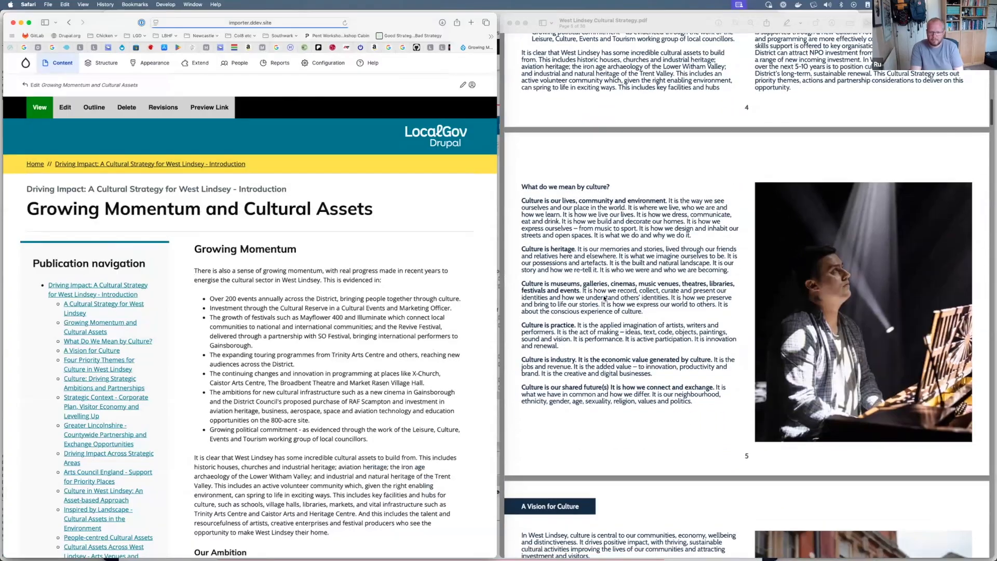
scroll(604, 298, down, 20)
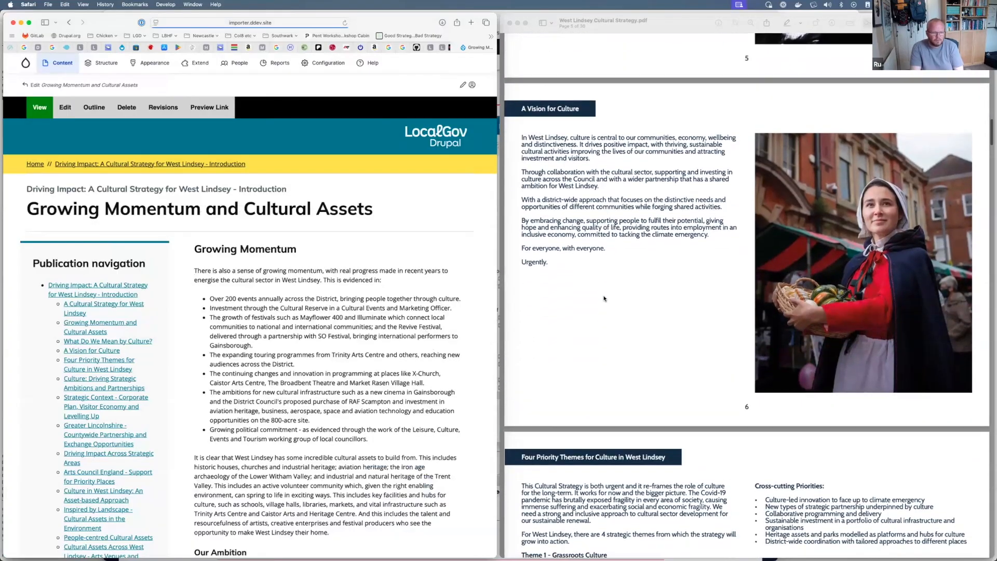
scroll(625, 191, up, 15)
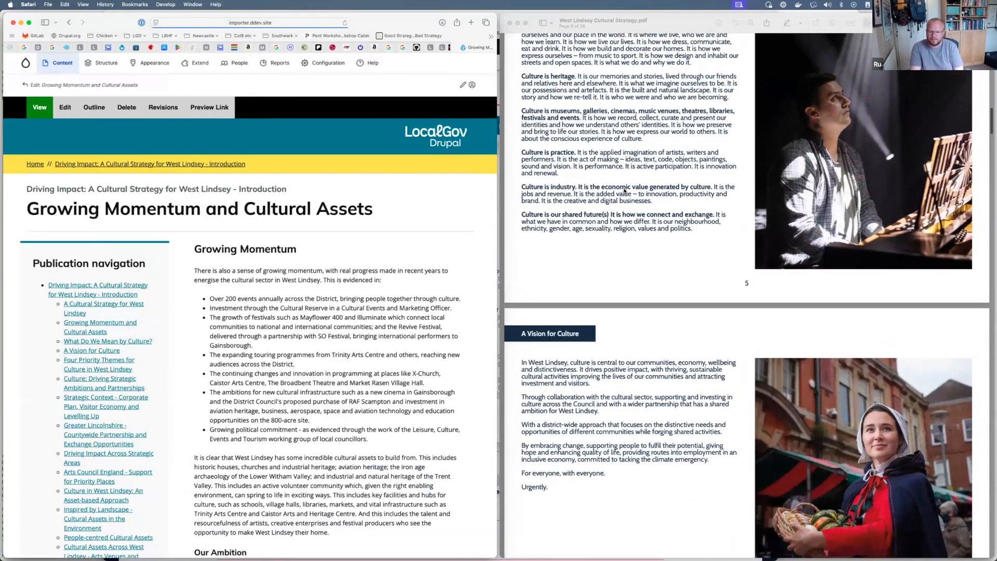
scroll(624, 191, up, 8)
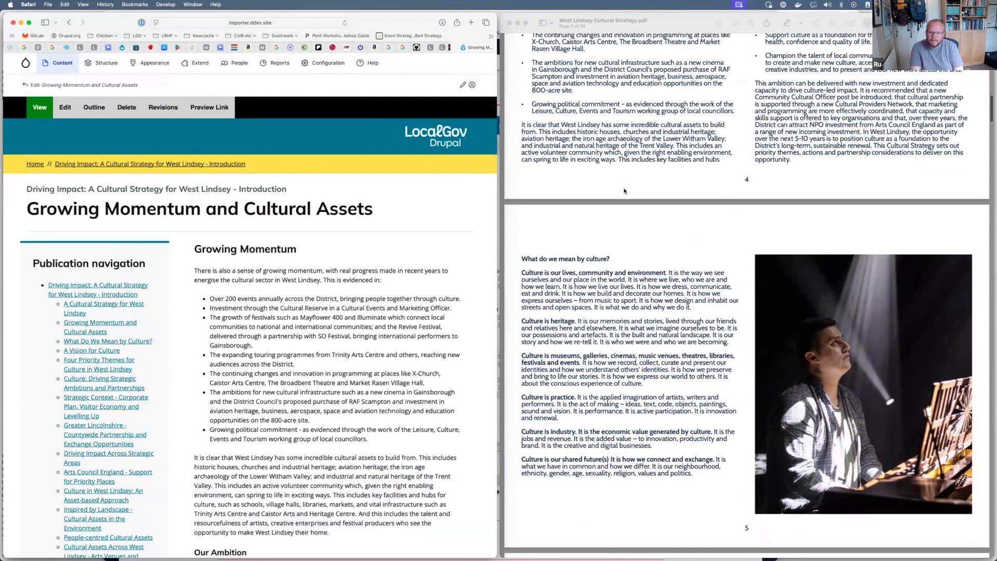
scroll(624, 190, up, 7)
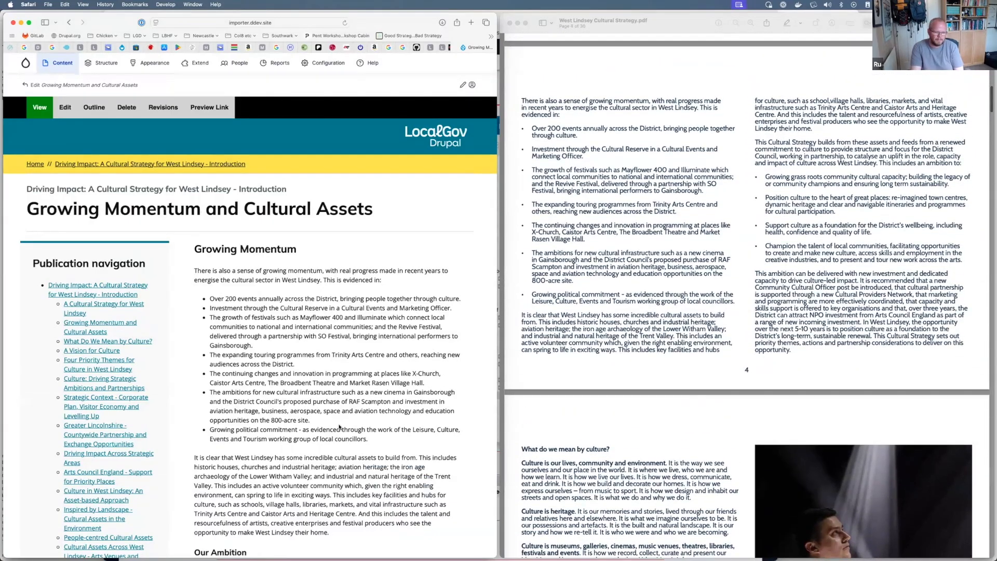
scroll(340, 427, down, 7)
scroll(583, 308, down, 1)
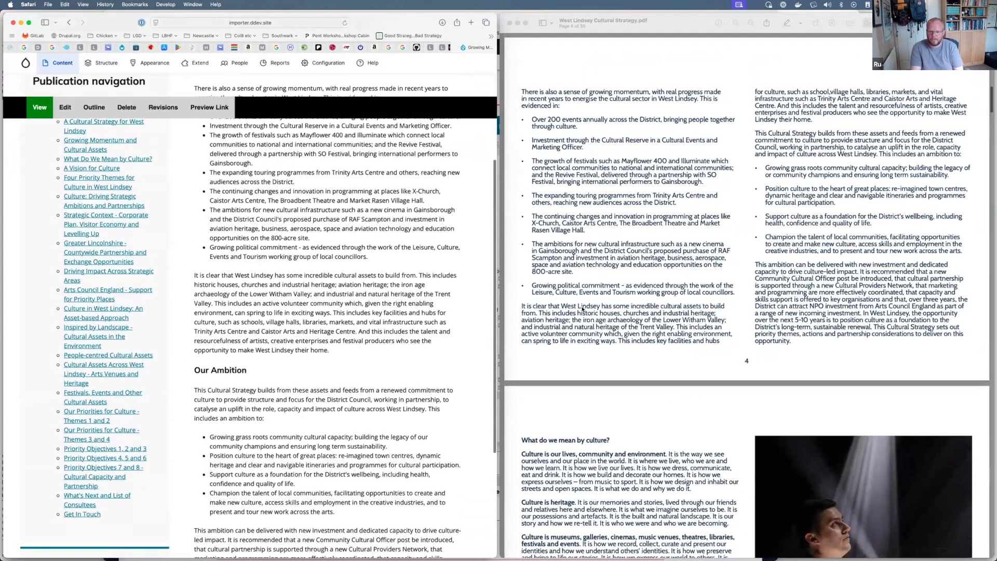
scroll(583, 308, down, 8)
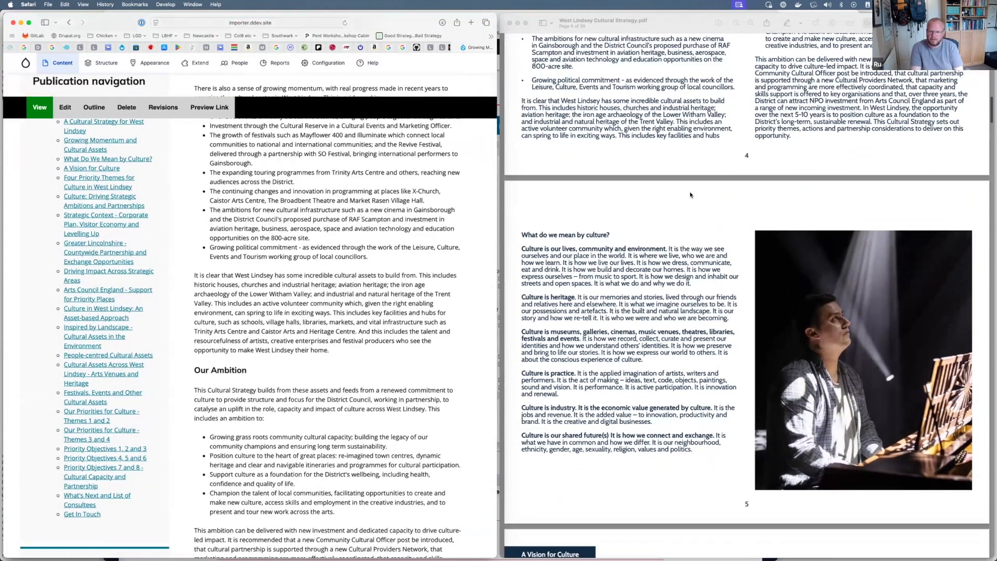
scroll(386, 481, down, 7)
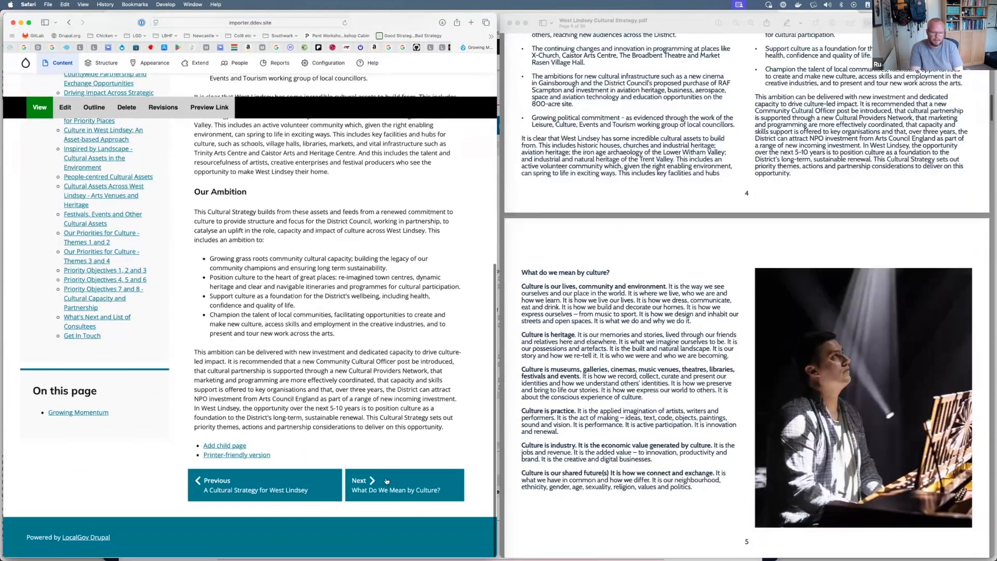
click(386, 481)
Scroll to PDF page 5 to match the six 'Culture is…' paragraphs
scroll(583, 312, up, 8)
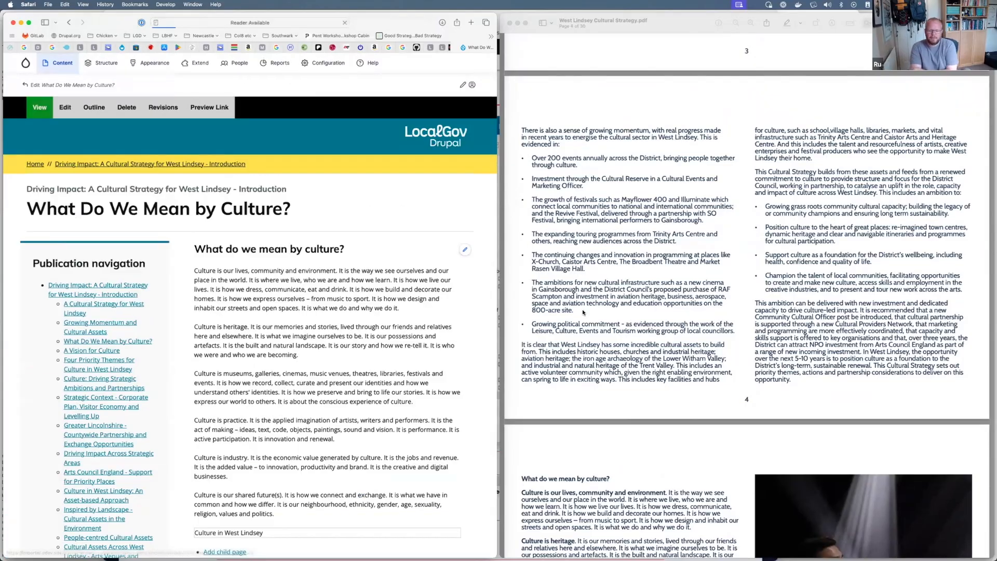
scroll(582, 301, down, 7)
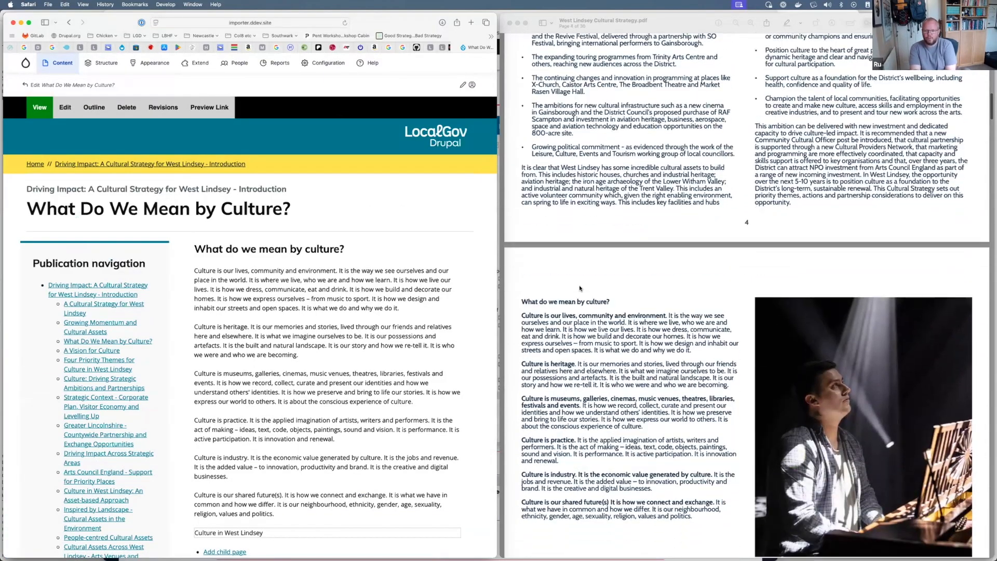
scroll(580, 288, down, 7)
scroll(304, 346, down, 6)
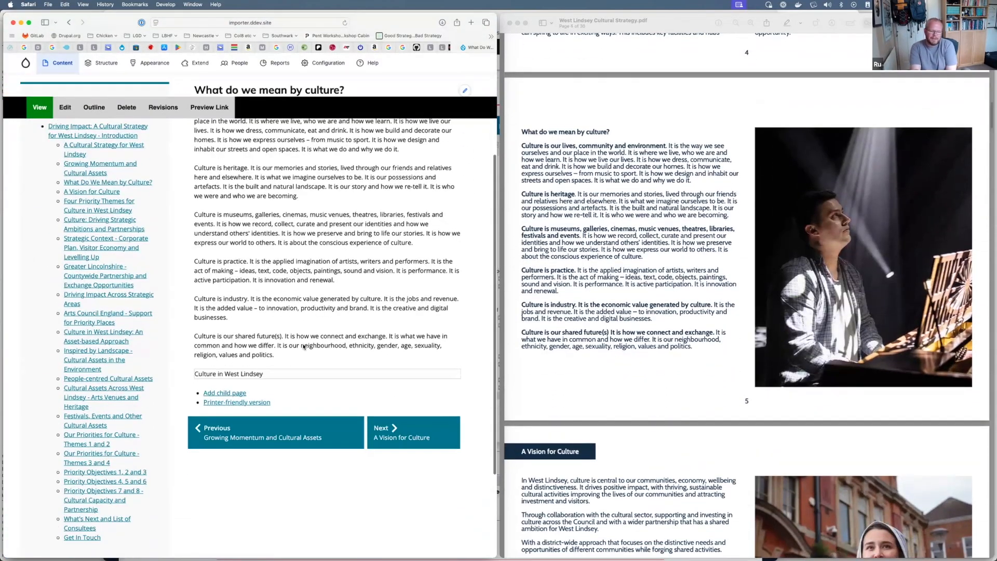
scroll(304, 347, up, 3)
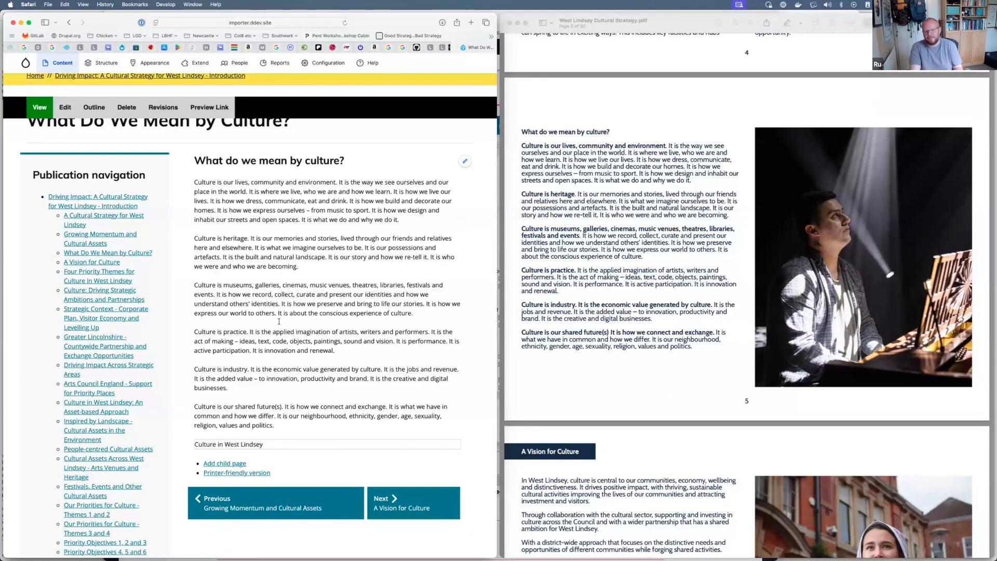
scroll(300, 300, down, 1)
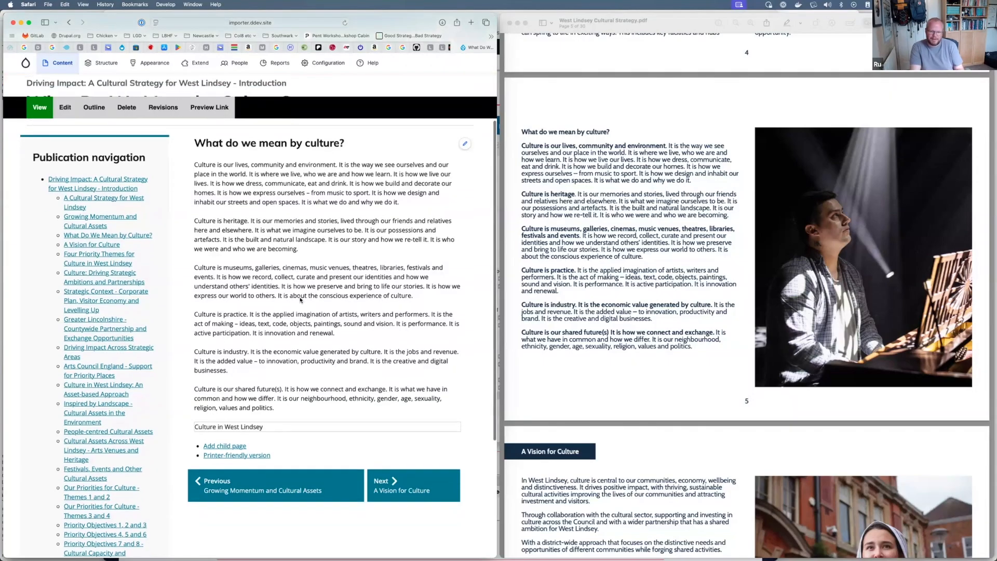
Go Next to 'A Vision for Culture' and scroll the PDF to page 7 for comparison
click(399, 479)
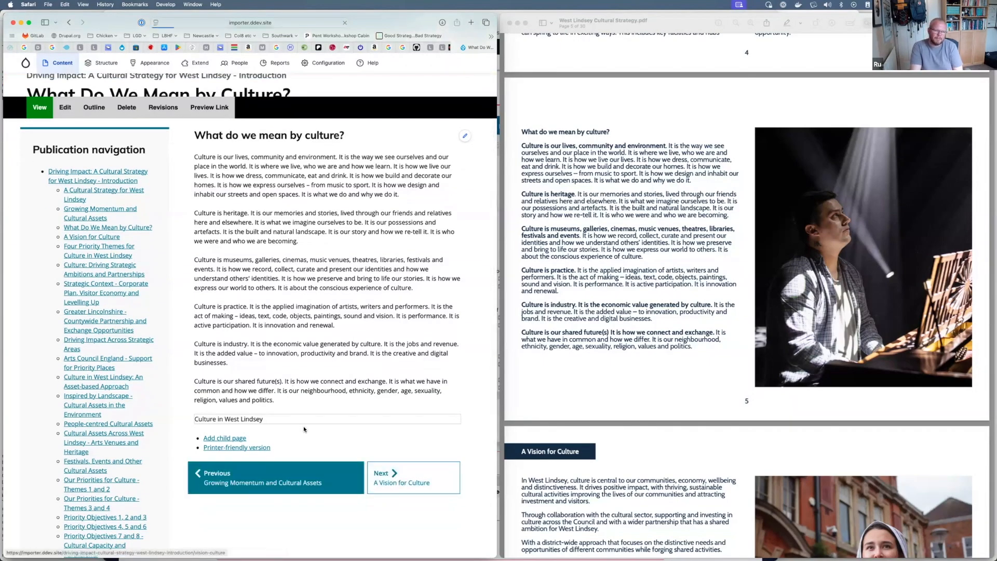
scroll(630, 271, down, 10)
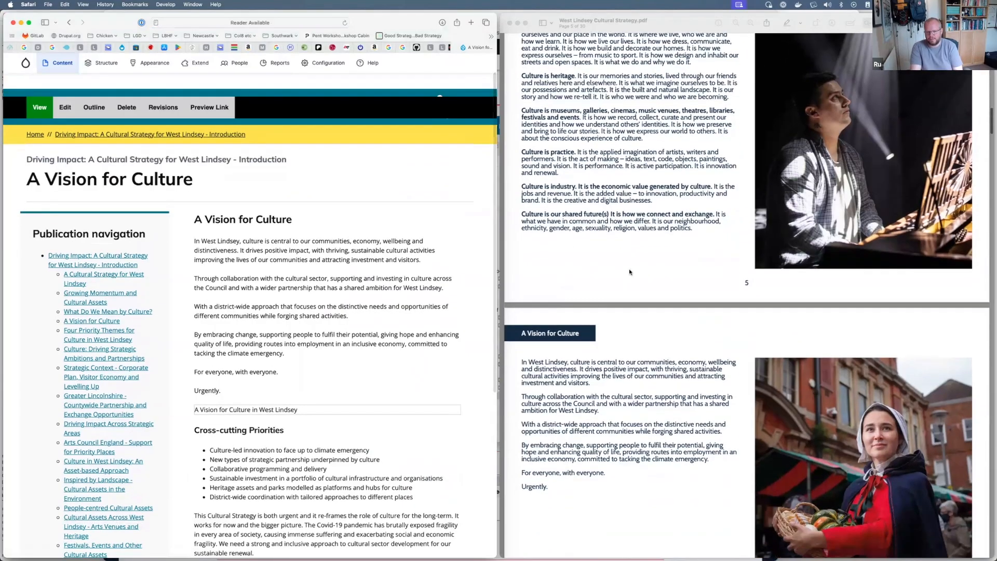
scroll(442, 351, down, 3)
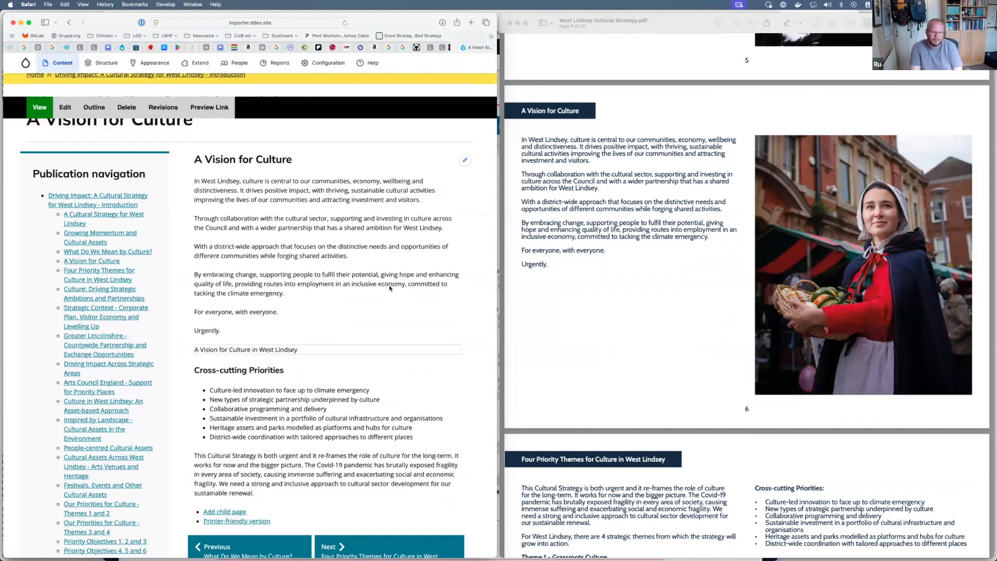
scroll(385, 299, down, 3)
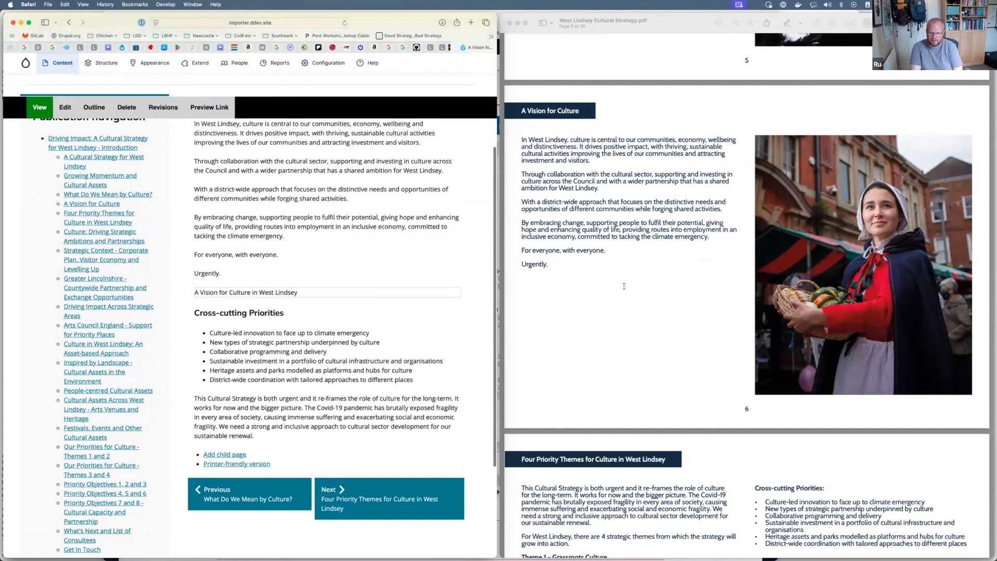
click(625, 288)
scroll(624, 288, down, 5)
scroll(625, 288, up, 1)
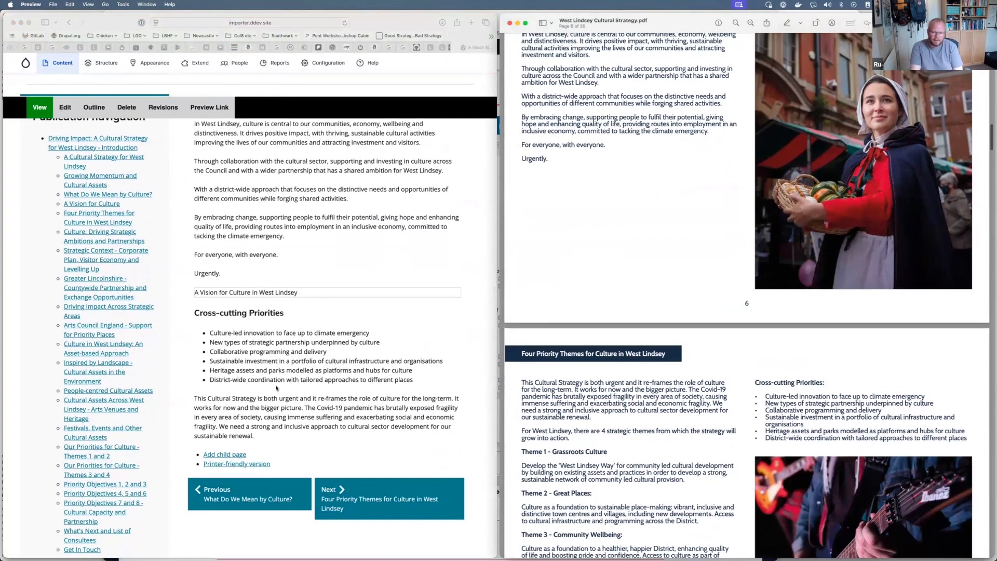
Return to the site page and scroll it back to the top
click(413, 376)
scroll(328, 338, up, 5)
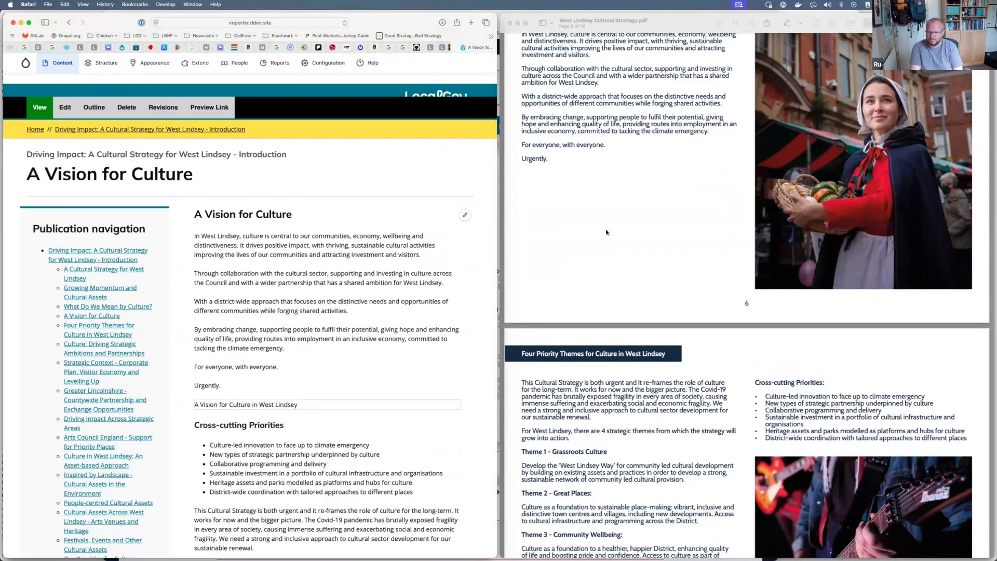
scroll(607, 232, down, 10)
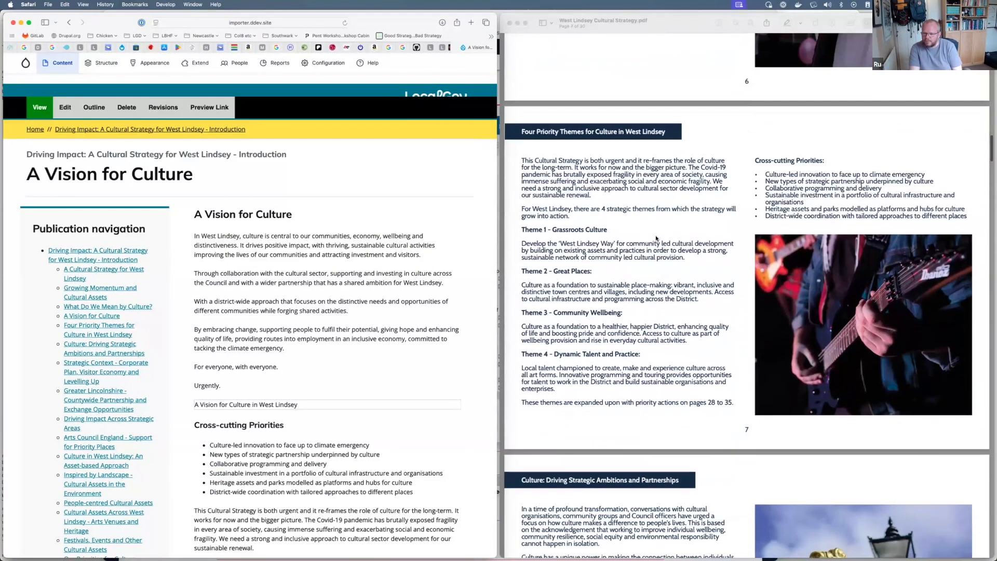
scroll(332, 344, up, 2)
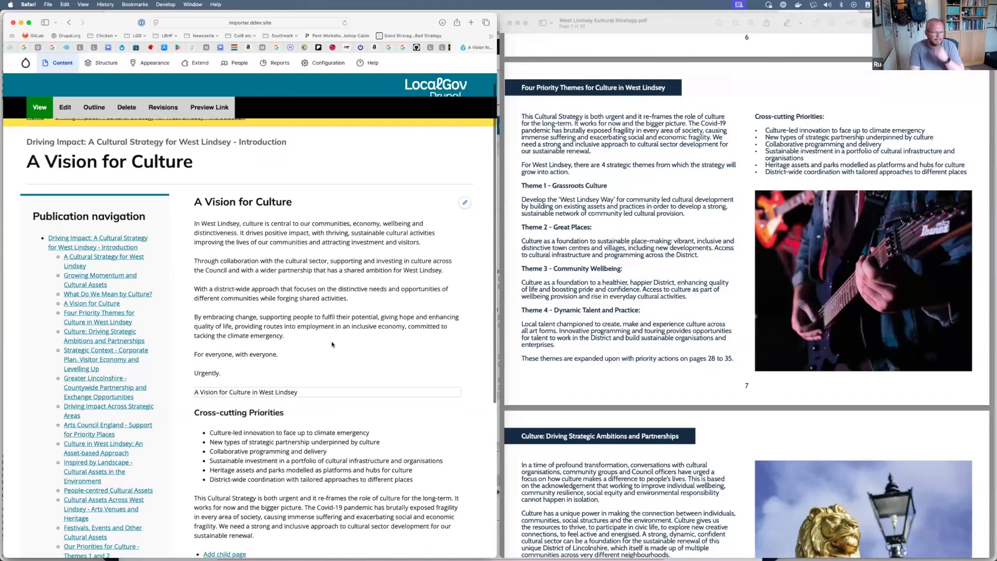
scroll(332, 344, up, 3)
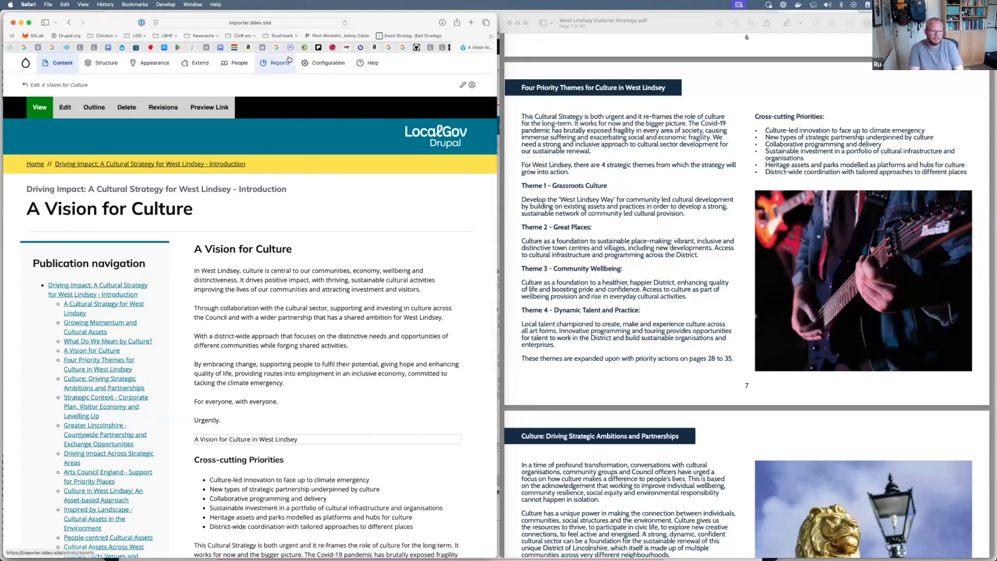
mouse_move(289, 59)
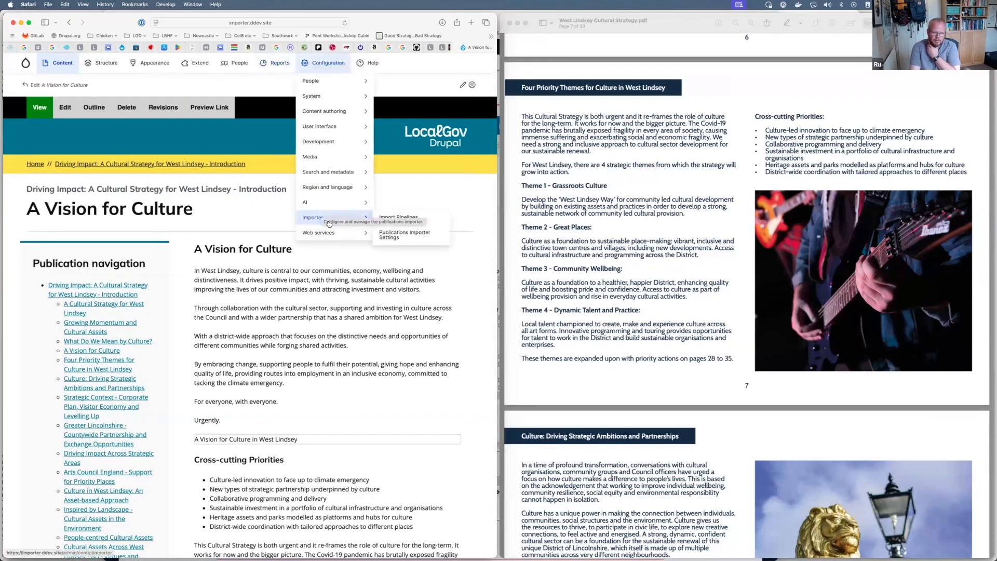
Open Configuration > Importer, review Publications Importer Settings (cron off), and return to Importer
click(317, 219)
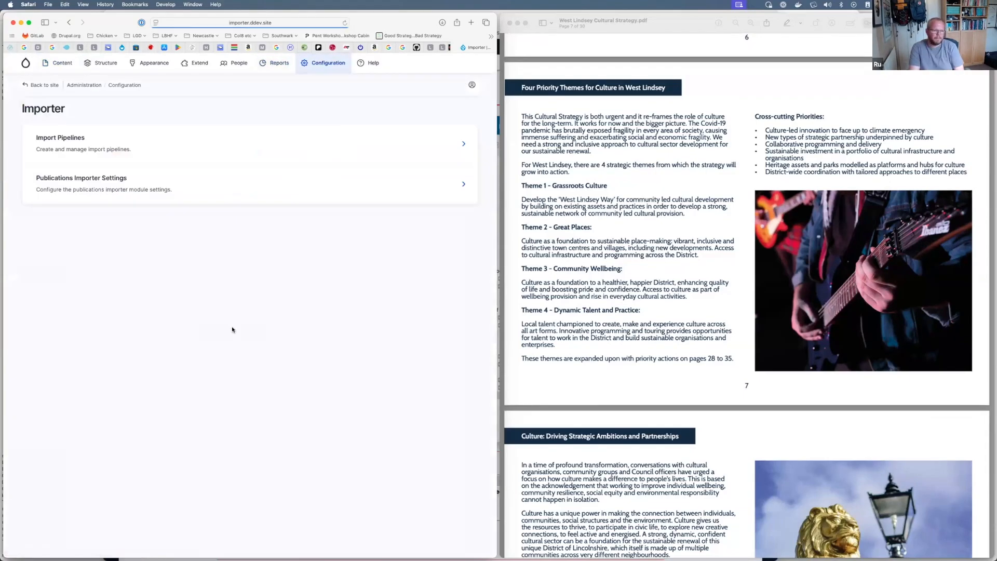
click(97, 182)
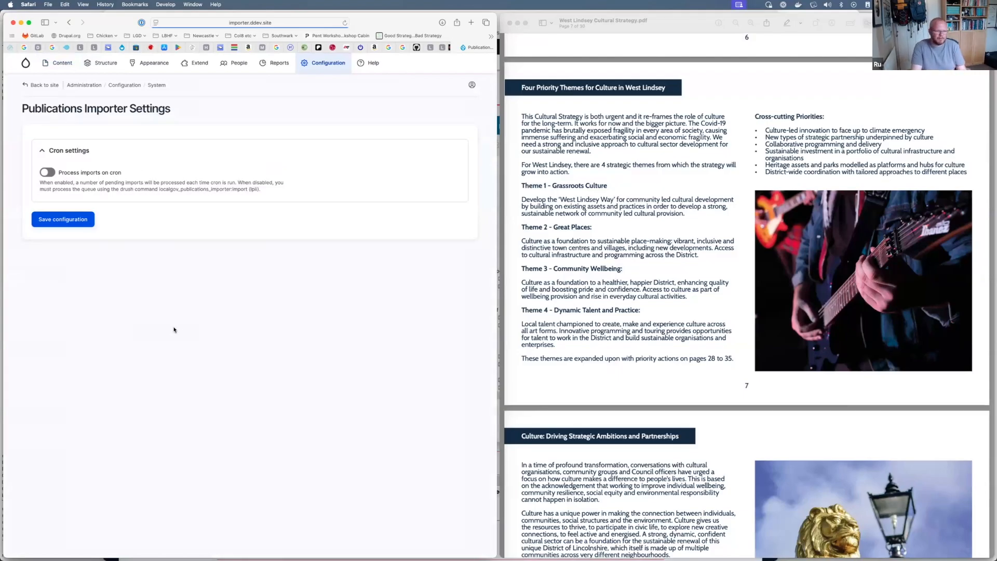
key(super+[)
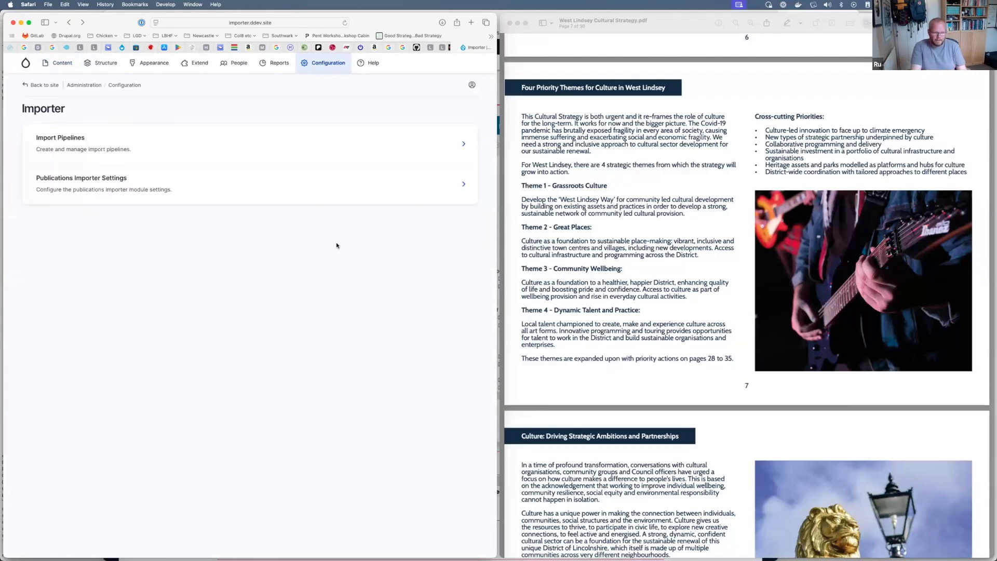
In Import Pipelines, point out Import from PDF and Import from Word, then edit Import from PDF
click(101, 149)
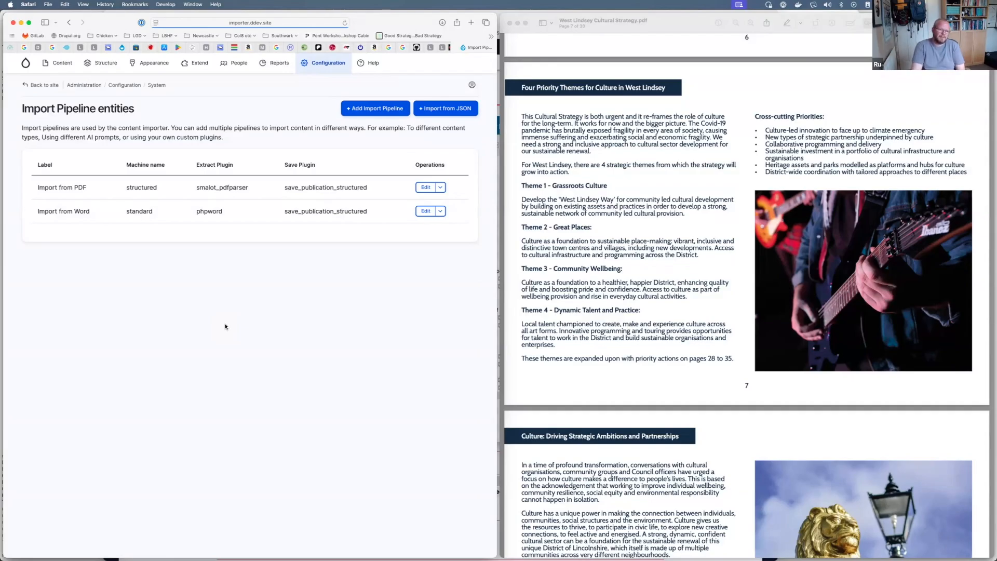
drag(24, 188, 29, 211)
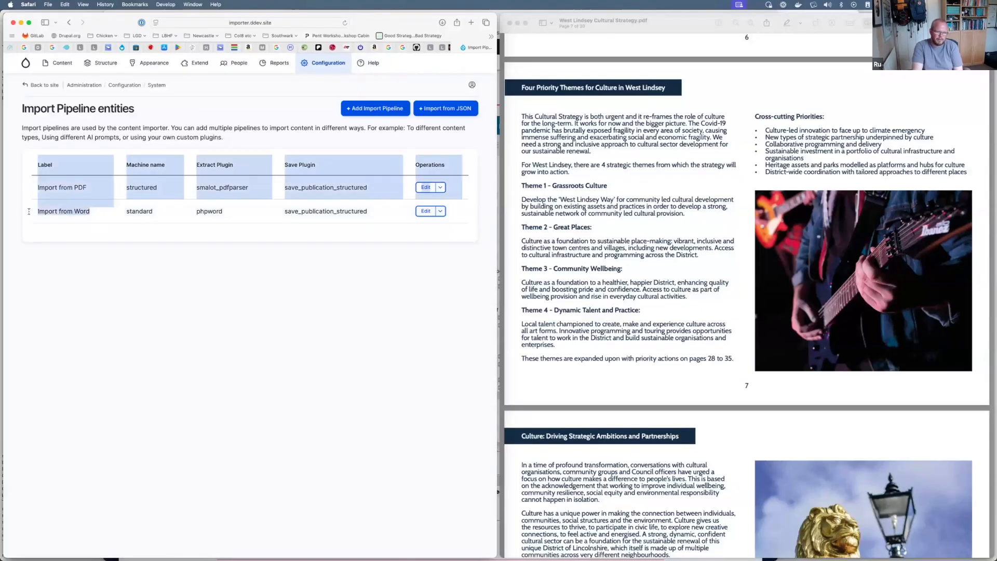
click(81, 260)
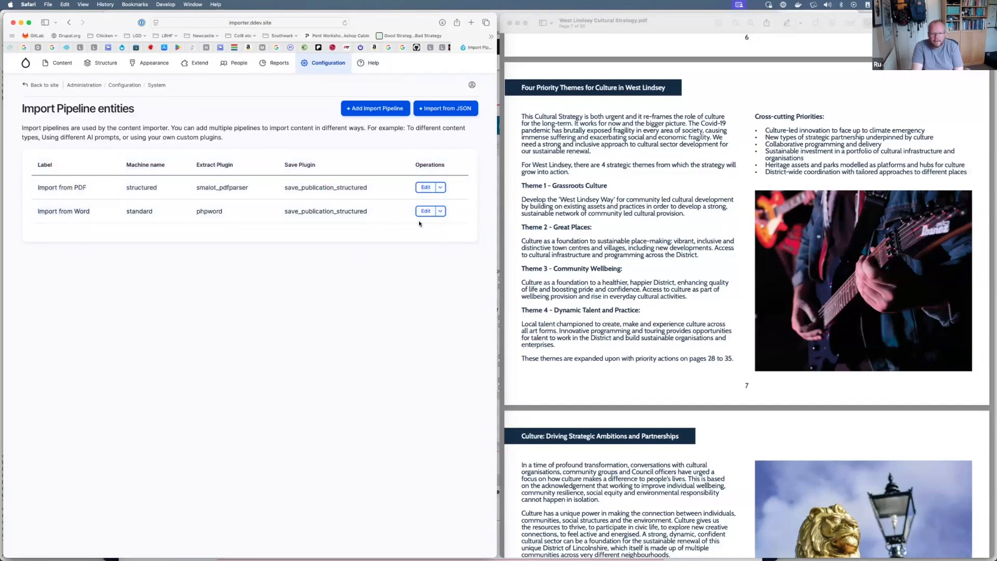
click(425, 187)
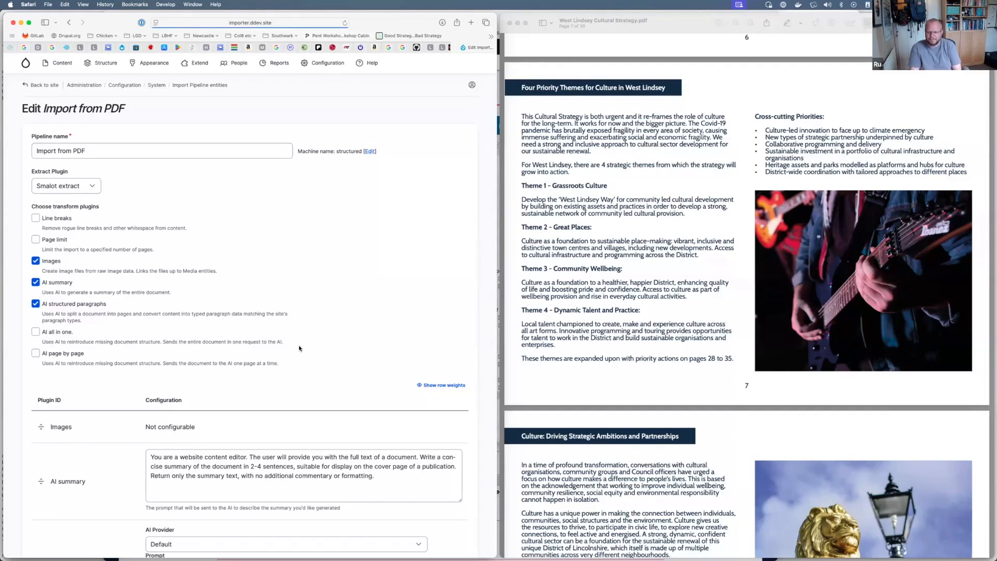
Review the Smalot and PhpWord extract plugin options for Import from PDF, keeping Smalot extract
scroll(322, 291, down, 2)
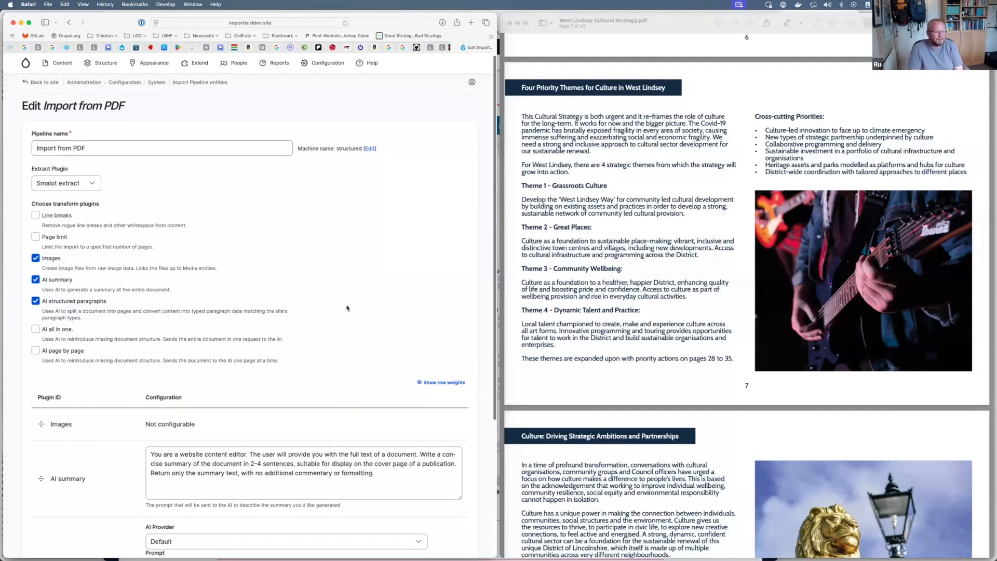
click(89, 133)
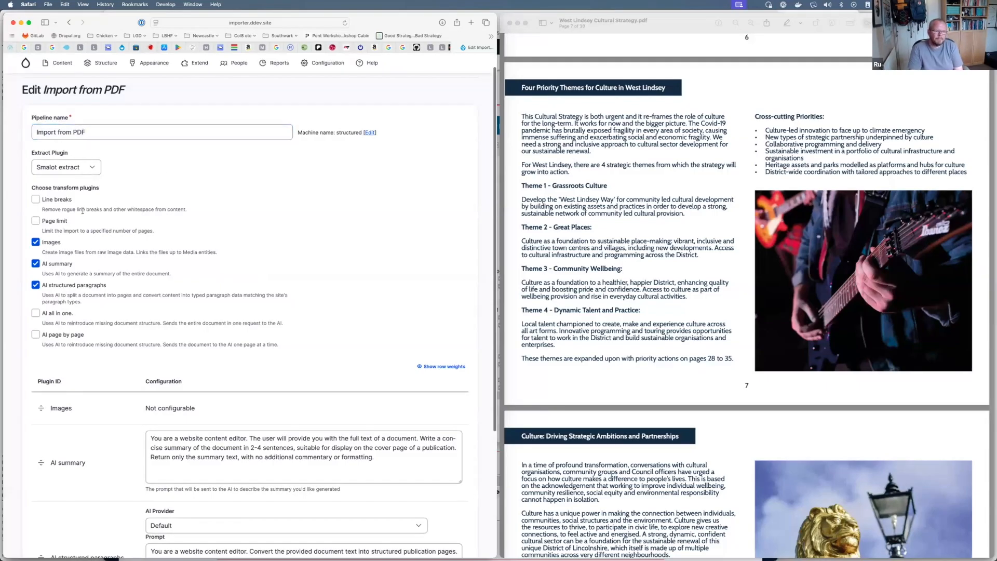
click(81, 173)
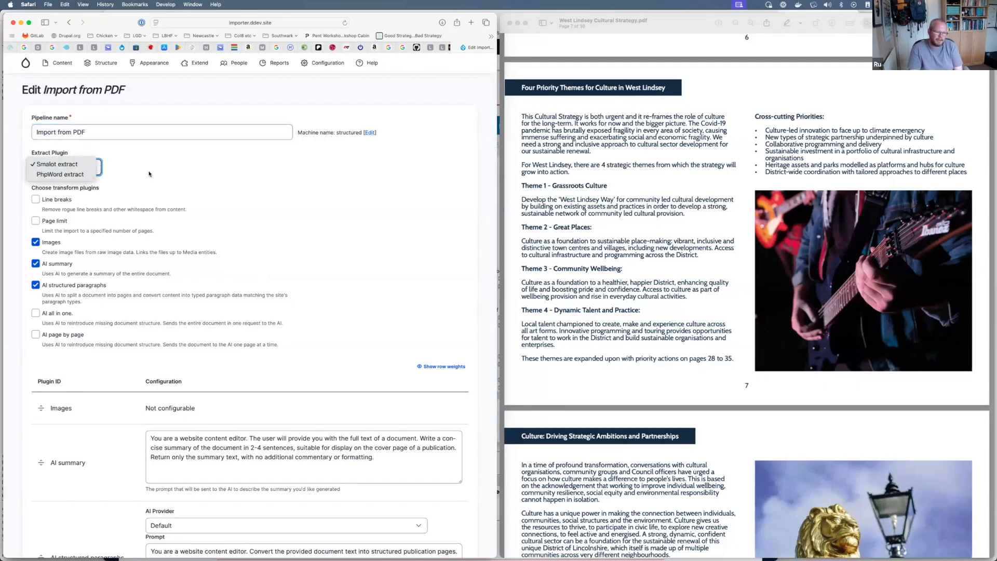
click(134, 174)
click(94, 167)
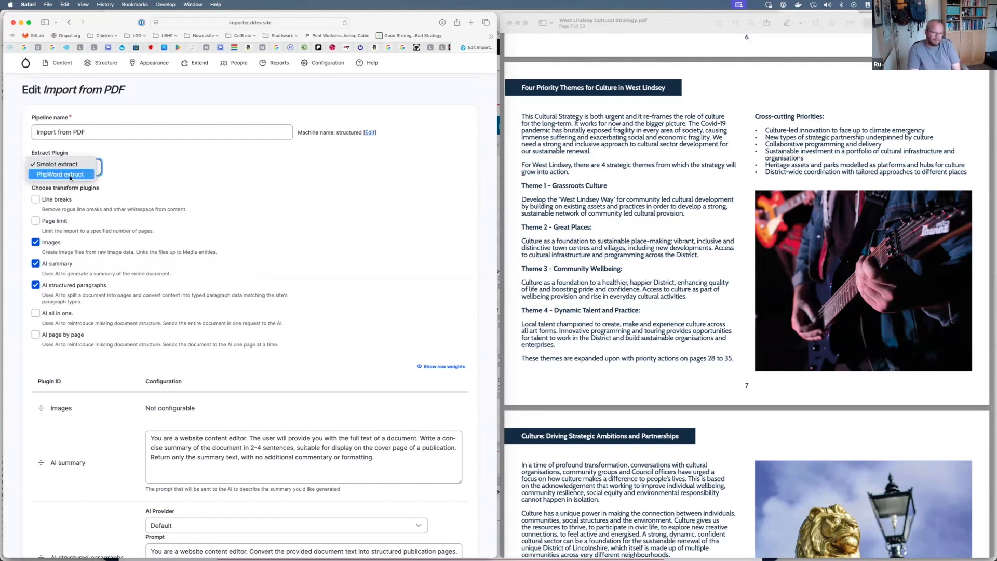
click(208, 208)
click(248, 232)
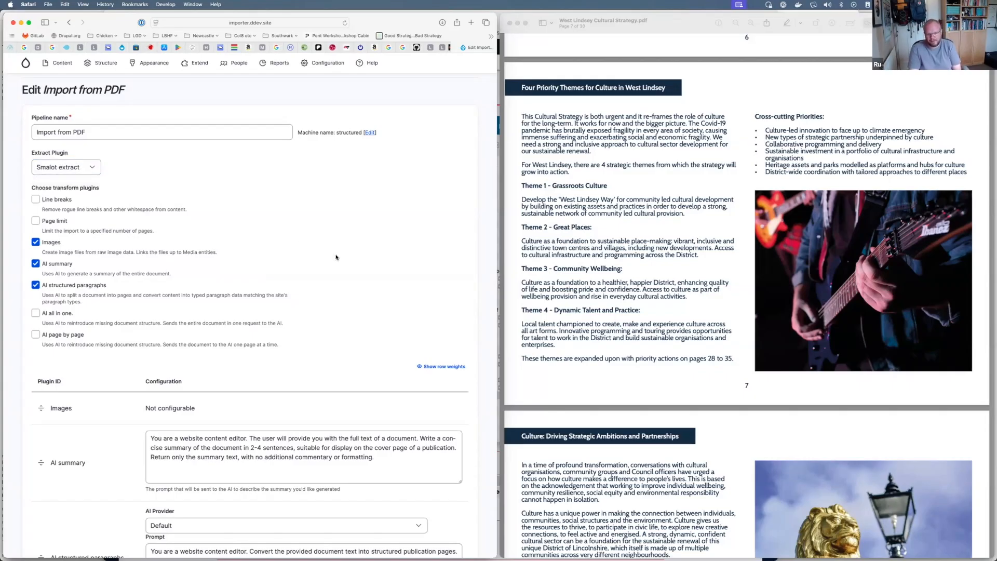
scroll(299, 261, down, 1)
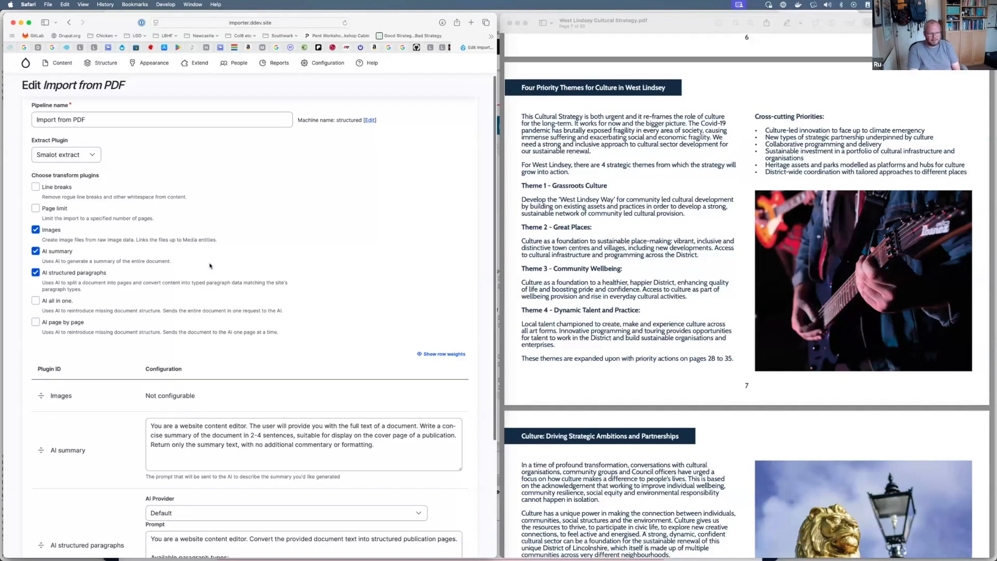
scroll(209, 263, down, 2)
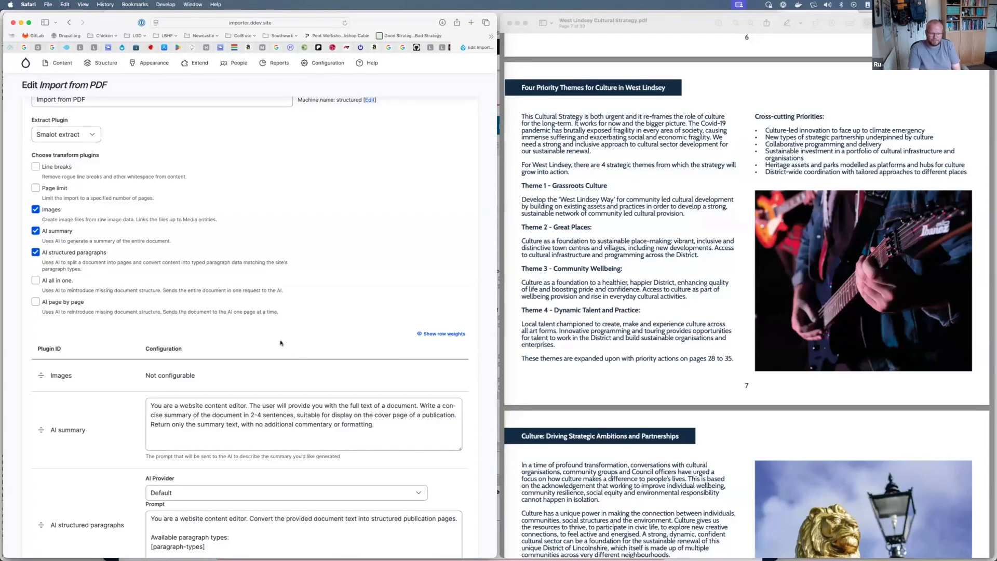
scroll(275, 320, up, 1)
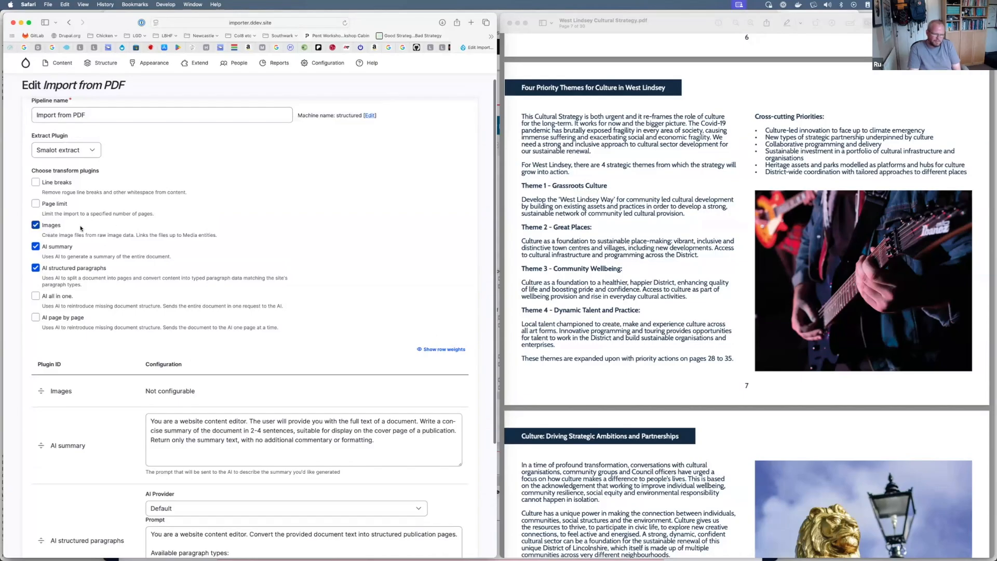
scroll(62, 226, down, 1)
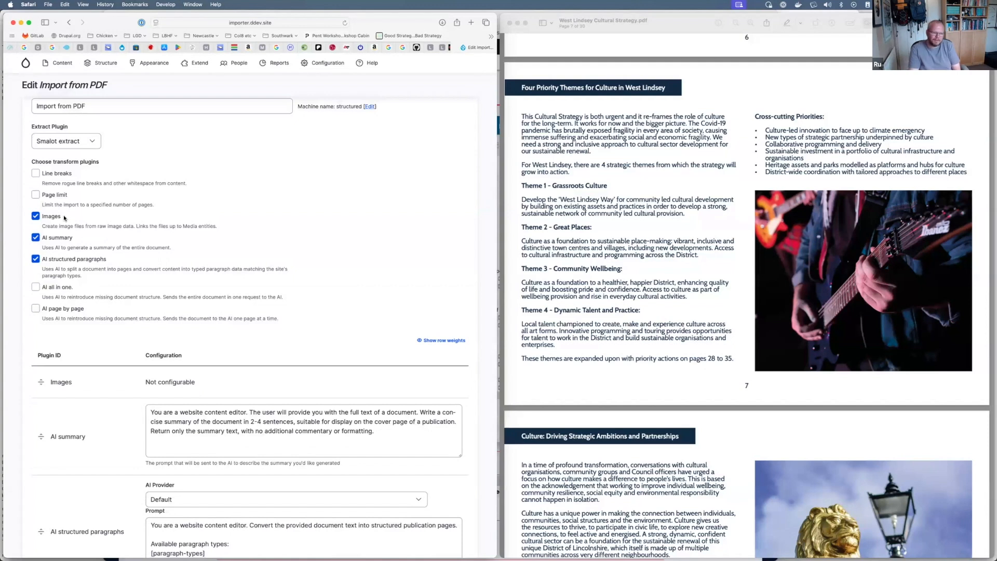
scroll(151, 208, down, 2)
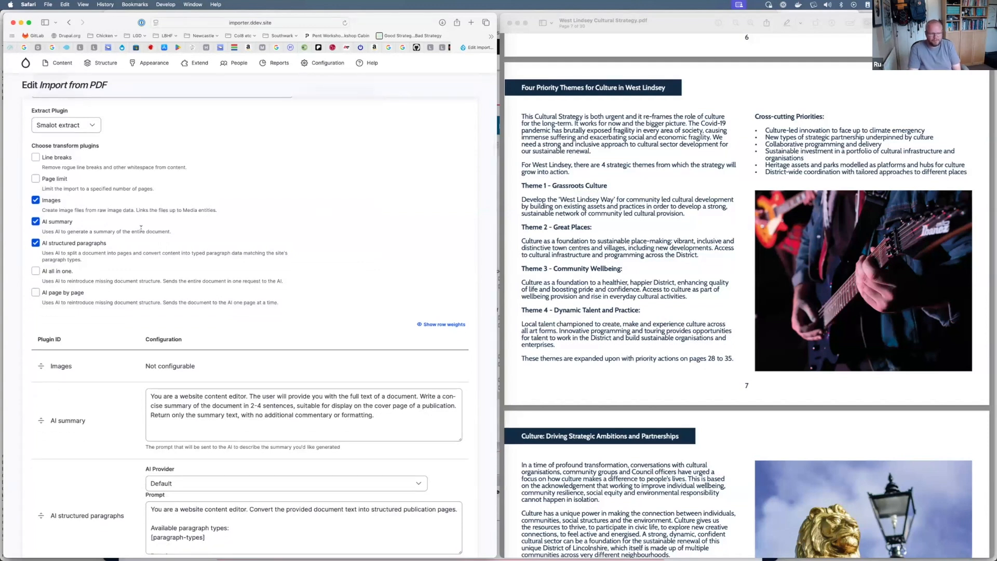
scroll(103, 231, down, 1)
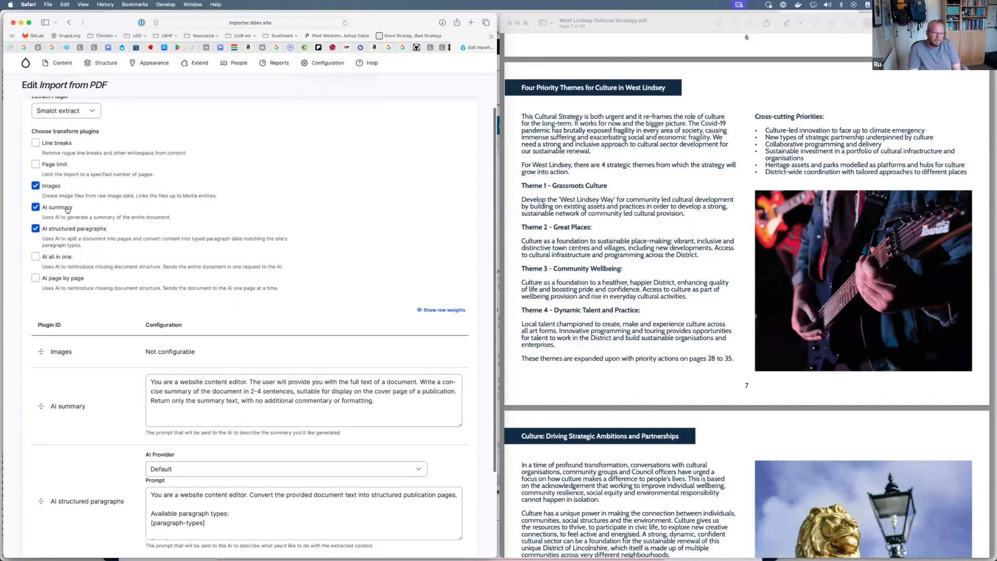
scroll(115, 208, down, 1)
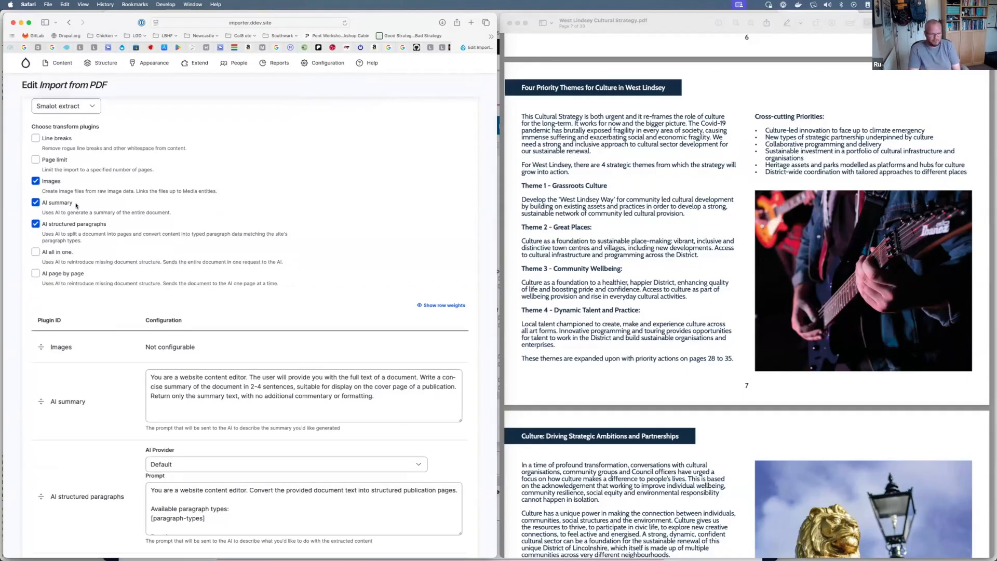
scroll(104, 224, down, 1)
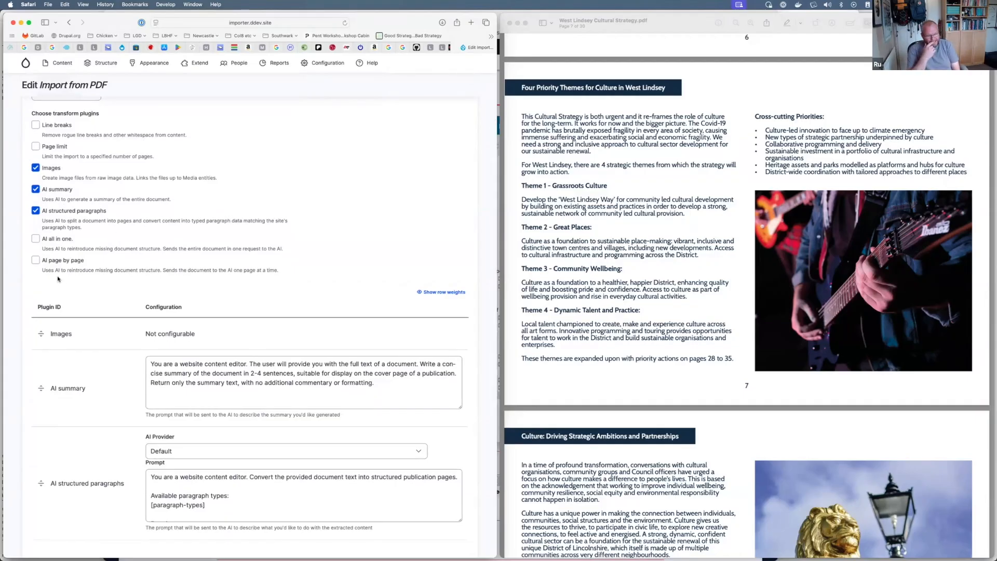
scroll(131, 244, down, 1)
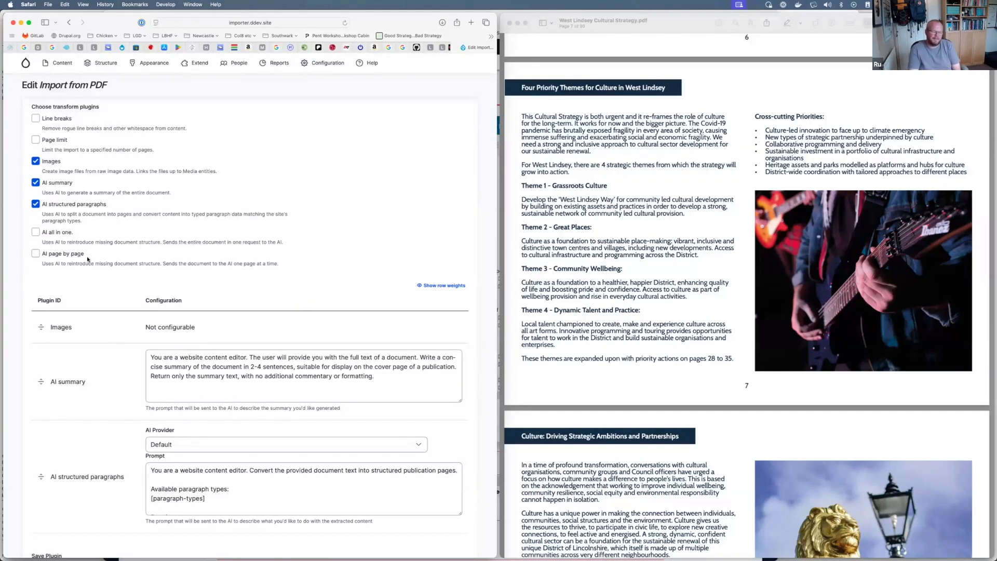
scroll(86, 257, down, 1)
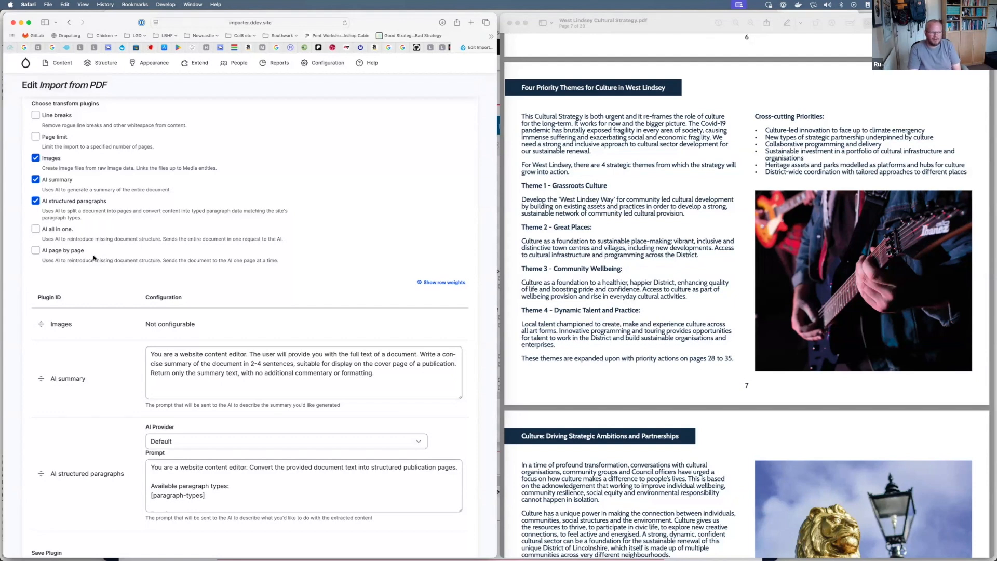
drag(87, 232, 52, 234)
click(104, 220)
drag(115, 203, 42, 206)
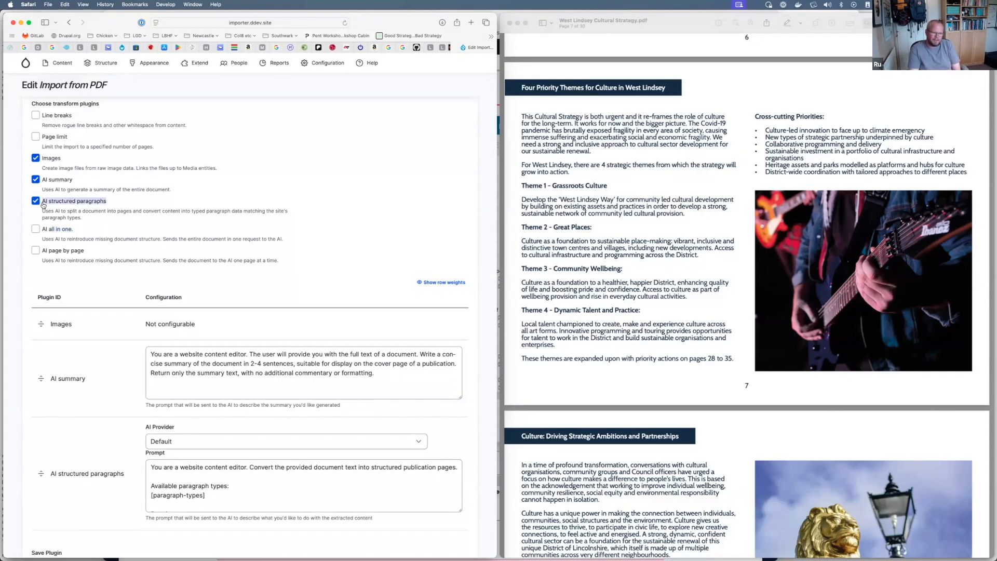
click(113, 232)
scroll(113, 232, up, 1)
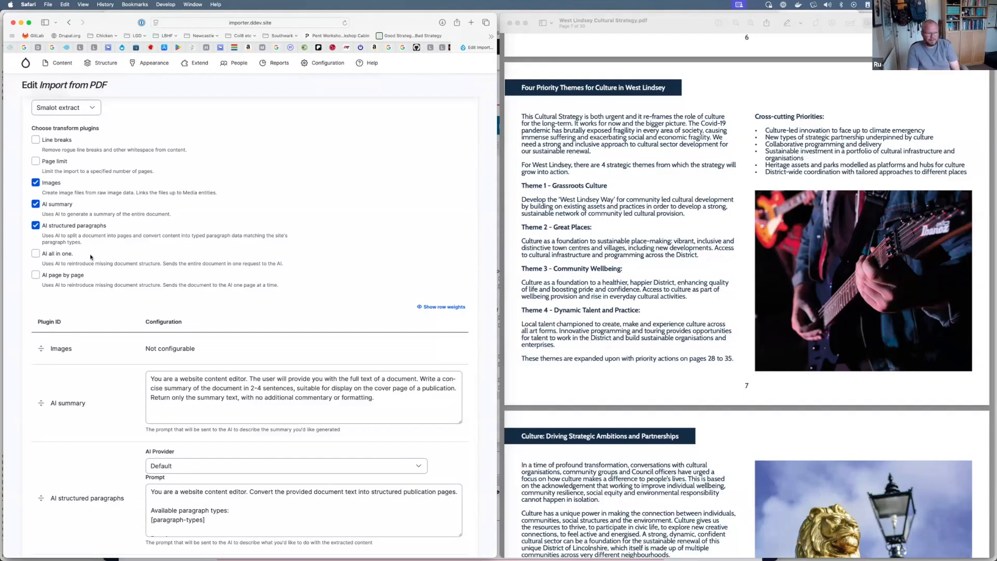
scroll(71, 261, down, 1)
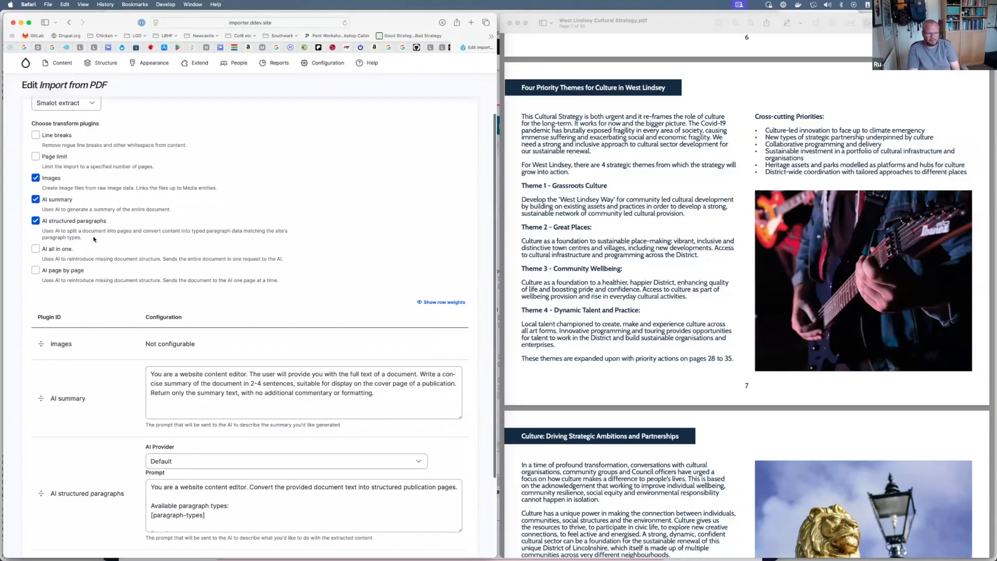
scroll(124, 272, down, 5)
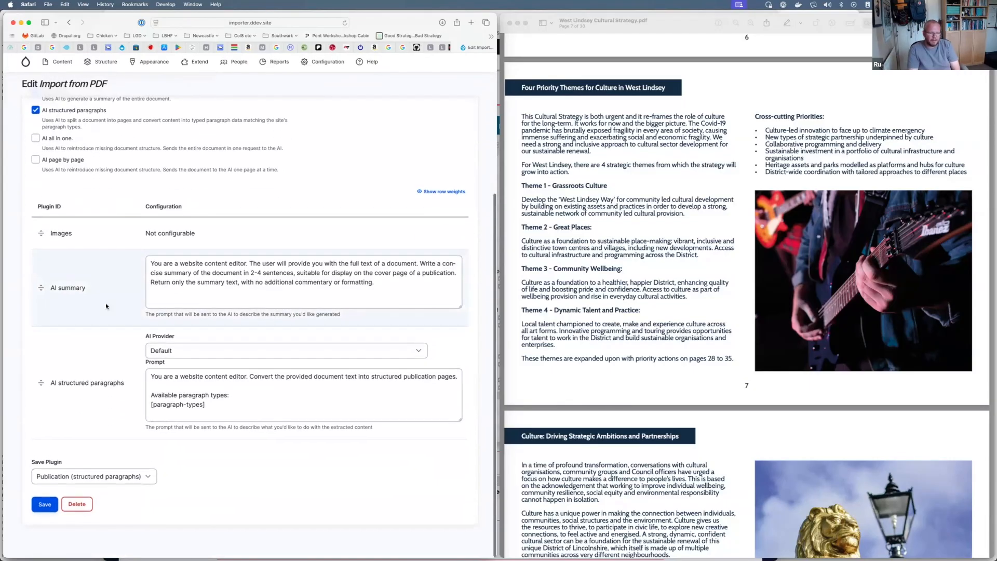
scroll(96, 257, up, 2)
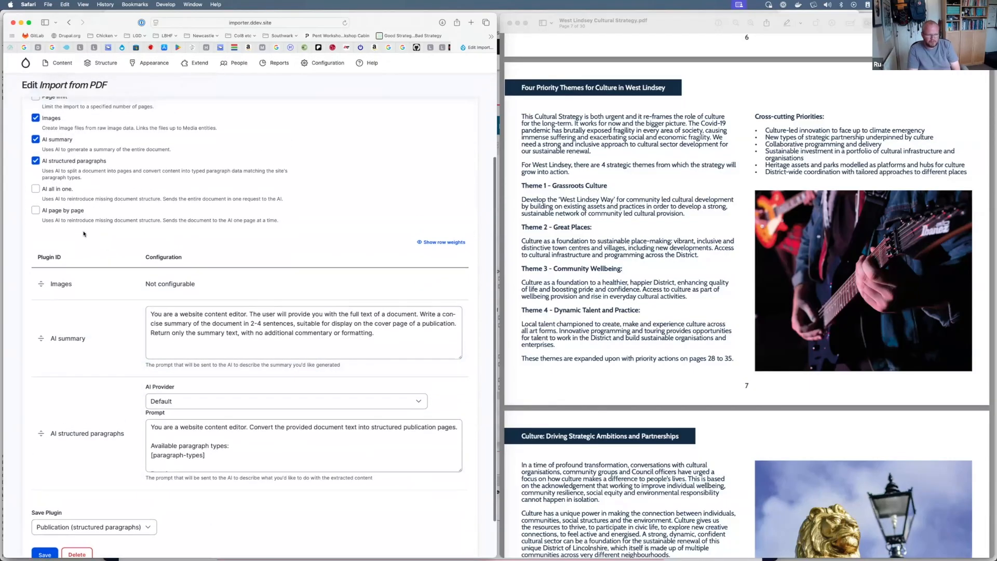
scroll(84, 239, up, 2)
scroll(88, 257, down, 3)
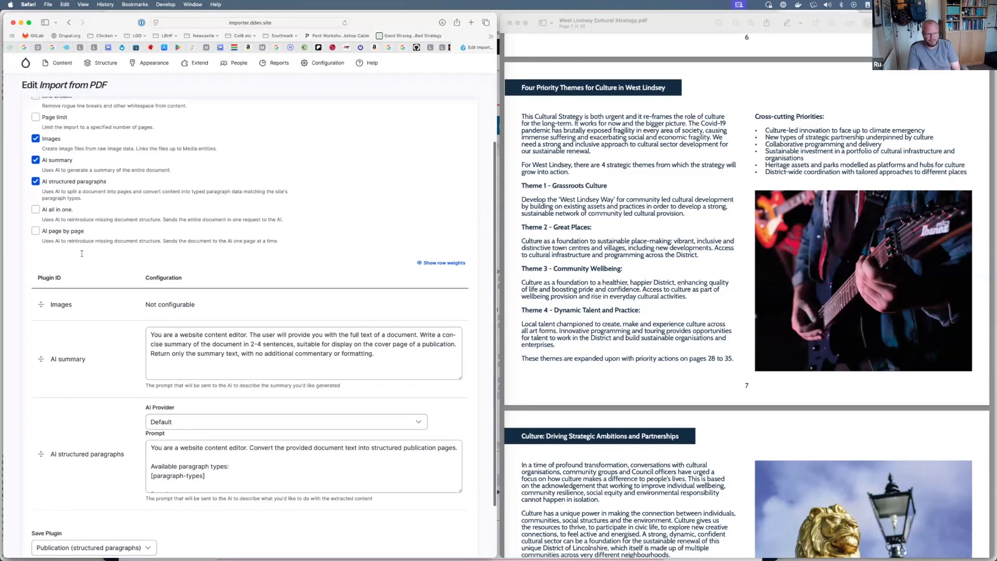
scroll(98, 389, down, 2)
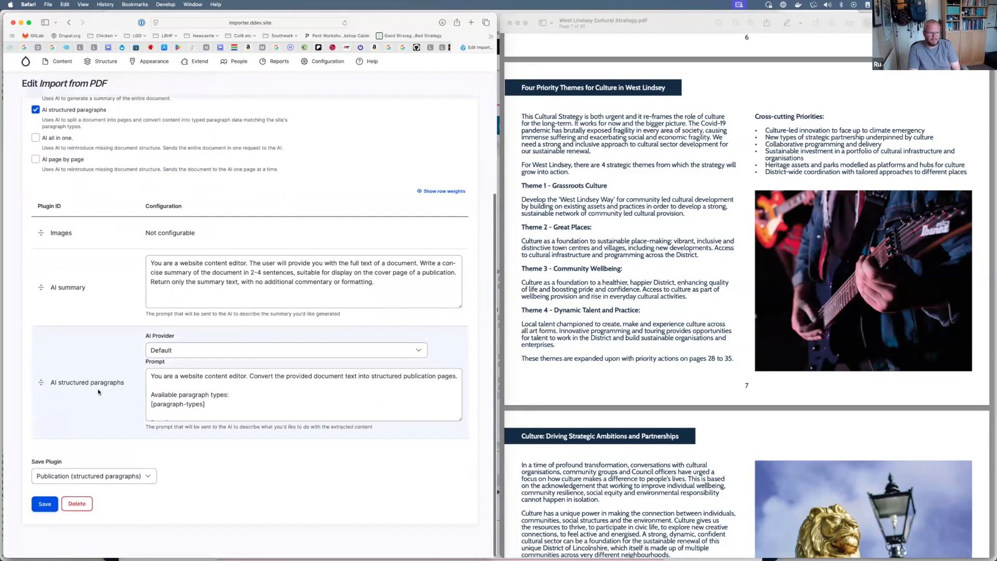
click(35, 161)
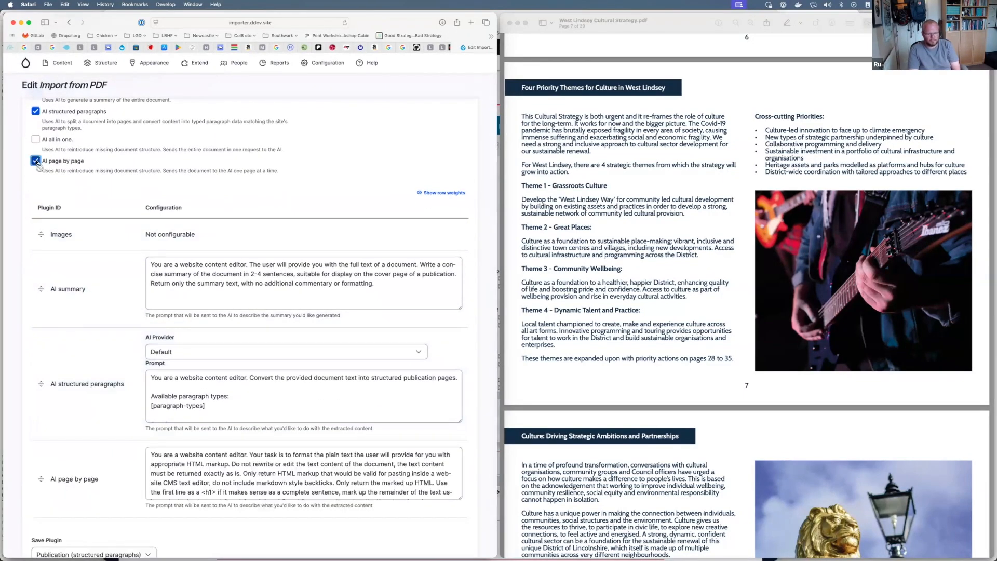
click(35, 161)
scroll(208, 442, up, 1)
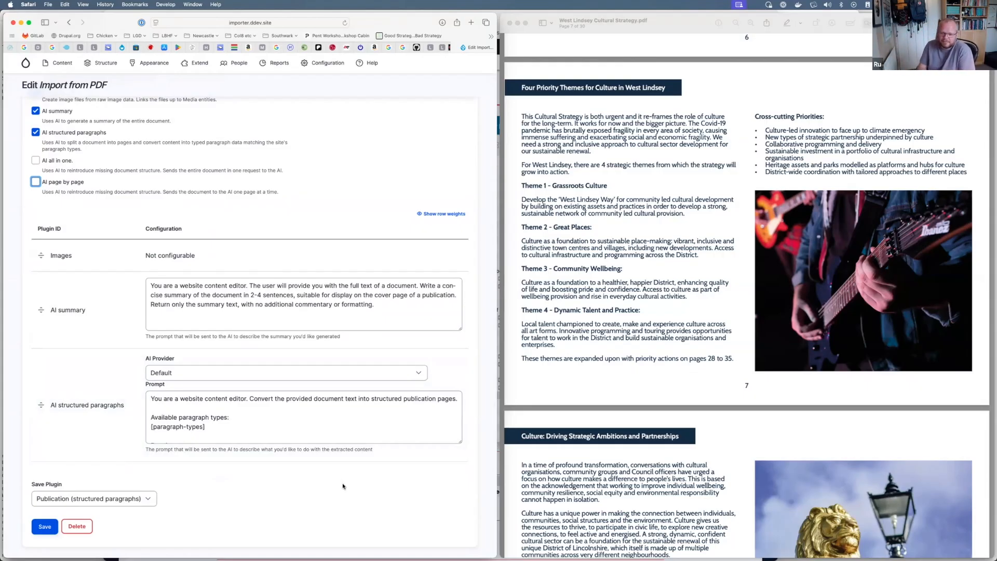
scroll(298, 470, down, 1)
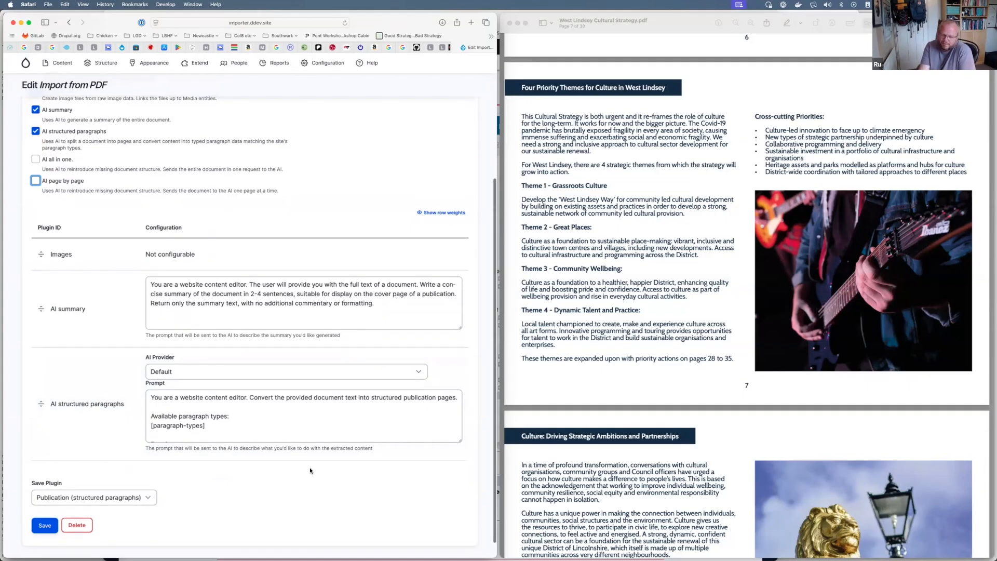
scroll(220, 465, down, 2)
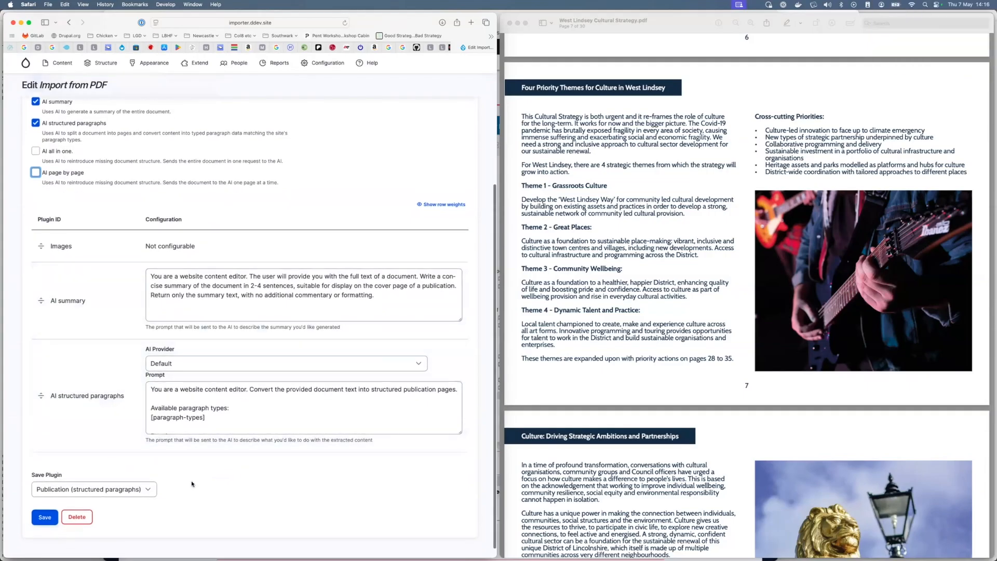
scroll(187, 475, up, 2)
scroll(177, 467, up, 3)
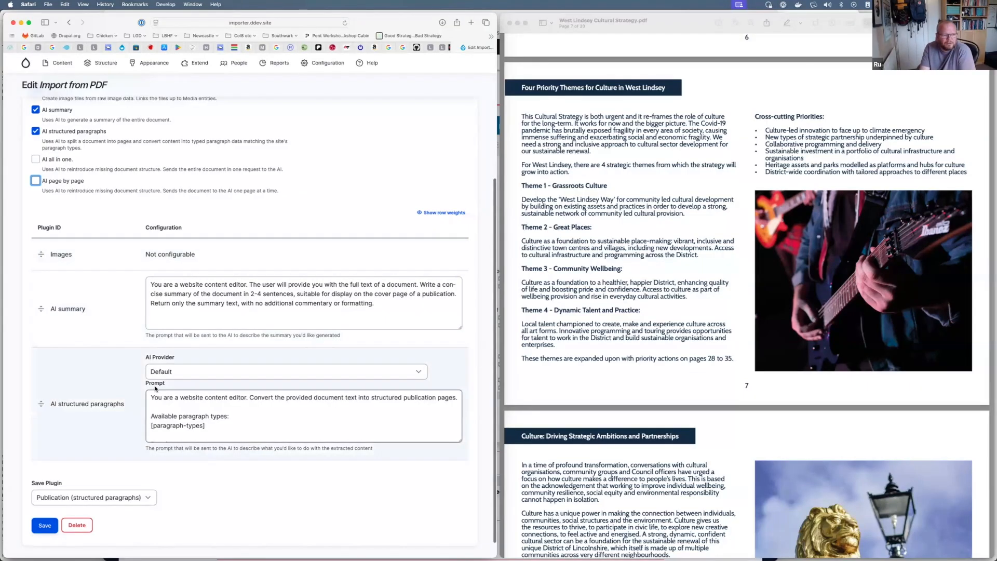
scroll(218, 387, up, 3)
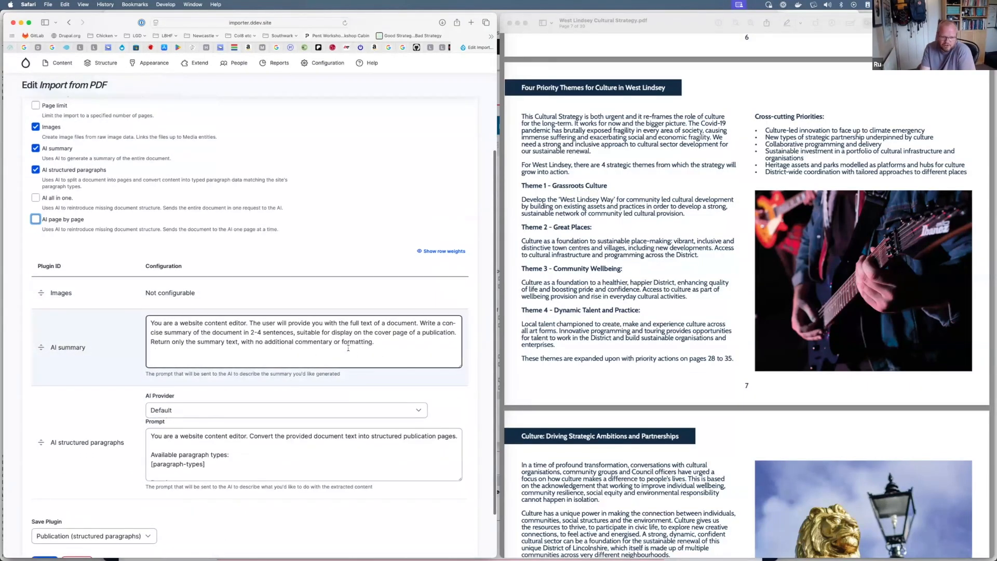
drag(349, 348, 117, 341)
click(116, 350)
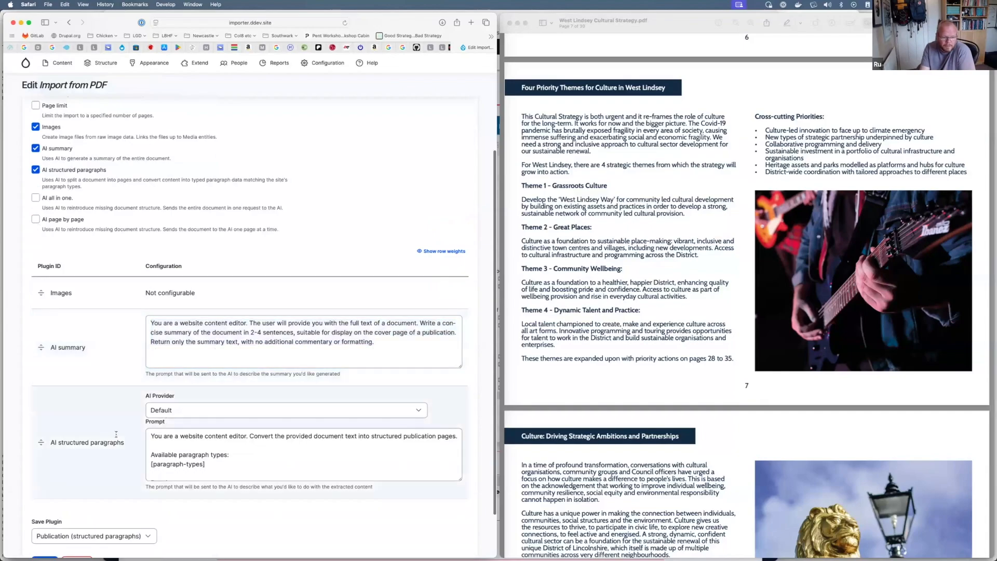
click(206, 408)
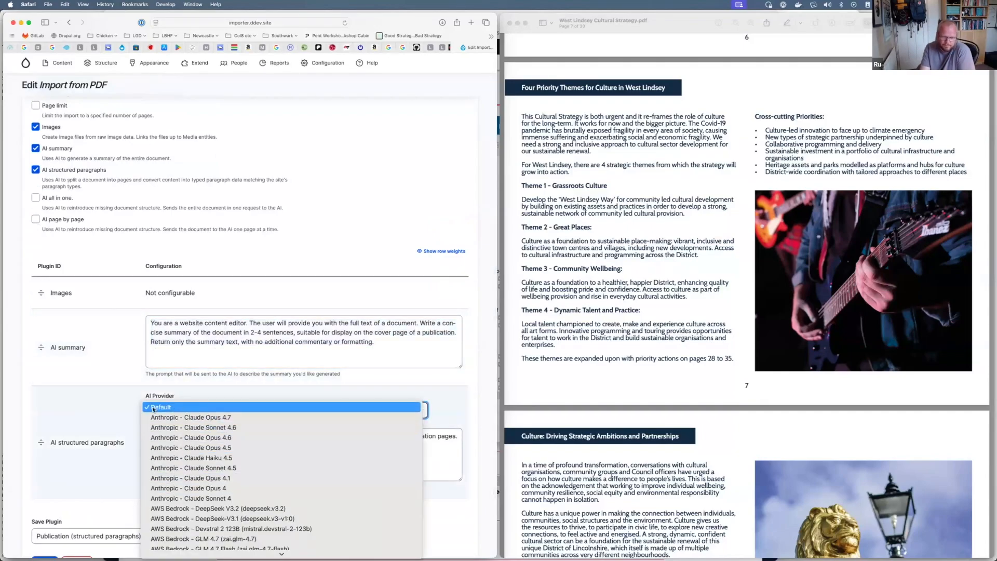
click(90, 409)
scroll(90, 410, down, 2)
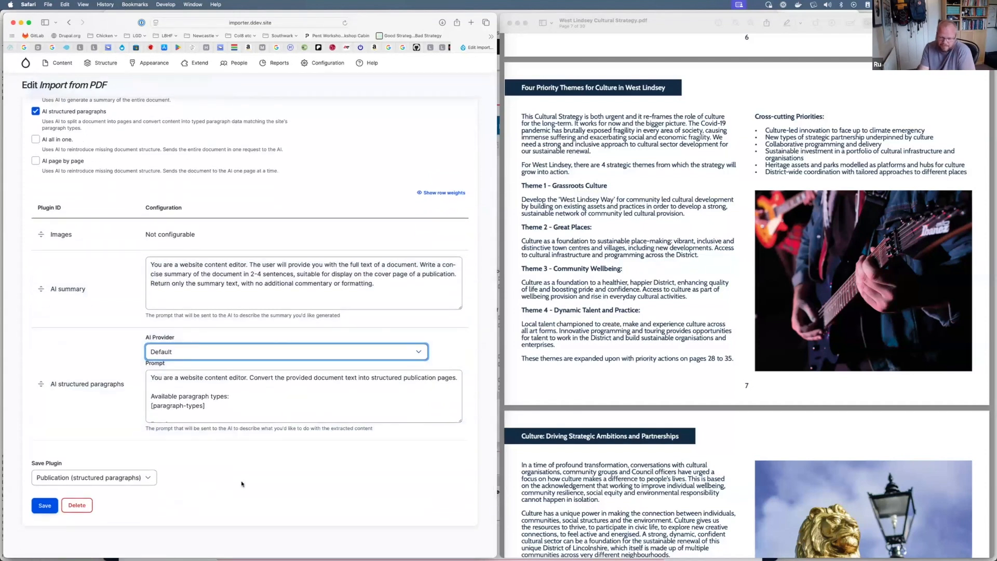
click(125, 479)
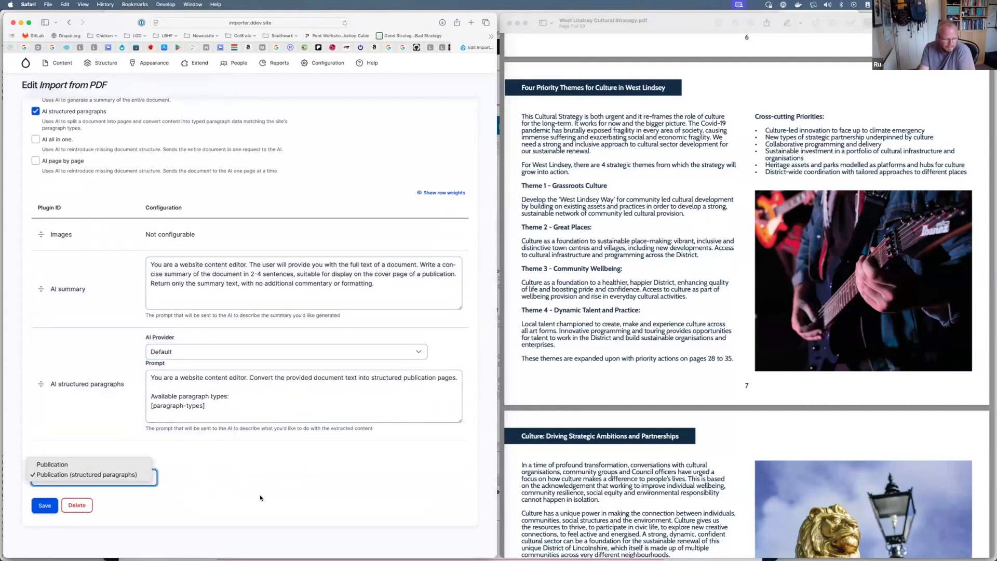
click(102, 475)
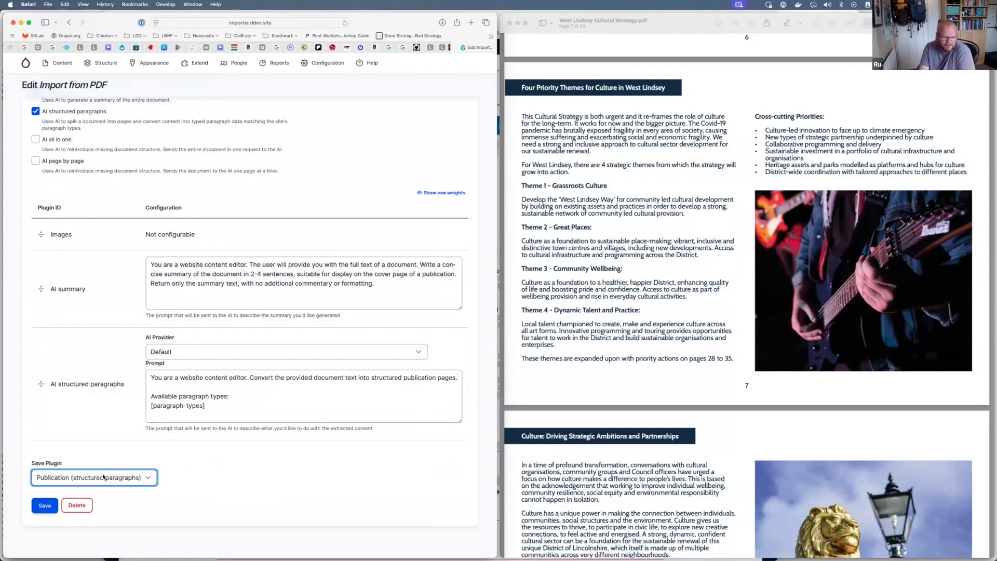
scroll(96, 142, up, 3)
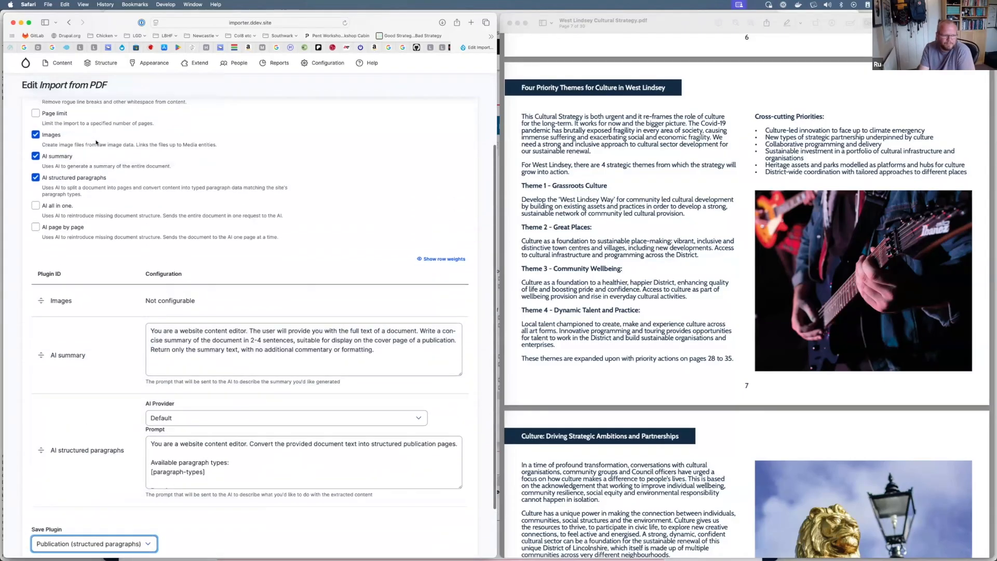
scroll(96, 143, up, 5)
scroll(118, 465, down, 3)
scroll(118, 464, down, 3)
click(117, 478)
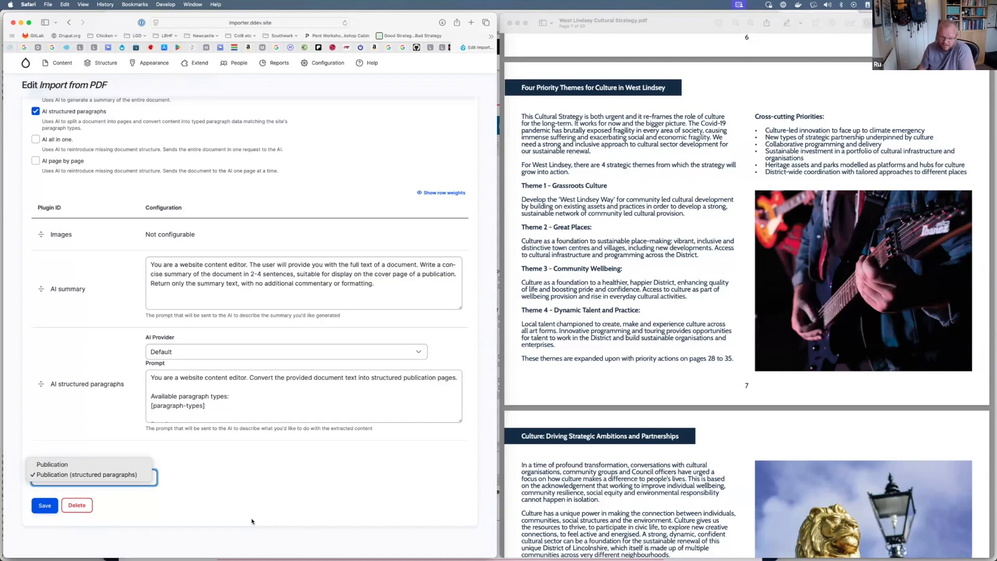
click(214, 485)
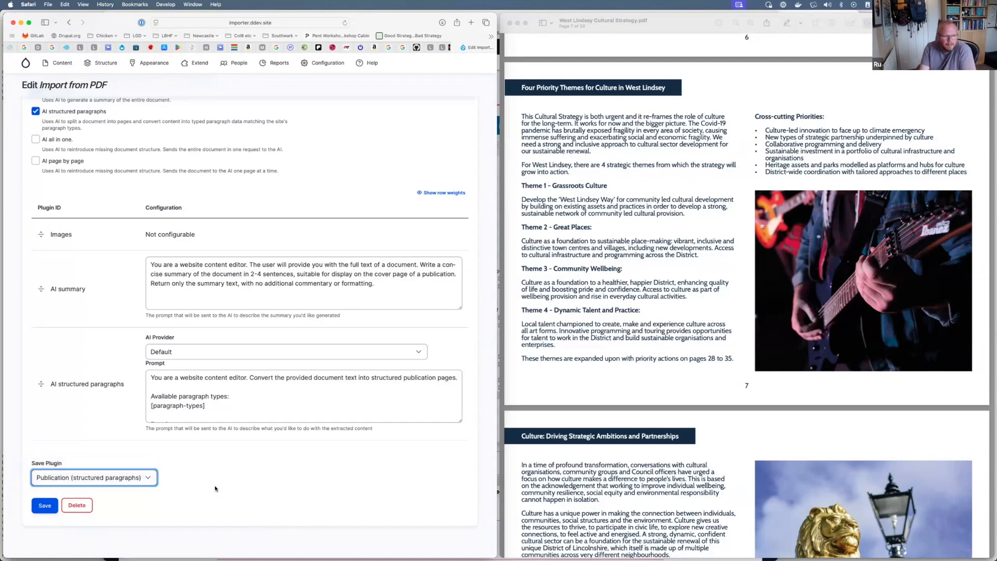
scroll(214, 485, up, 5)
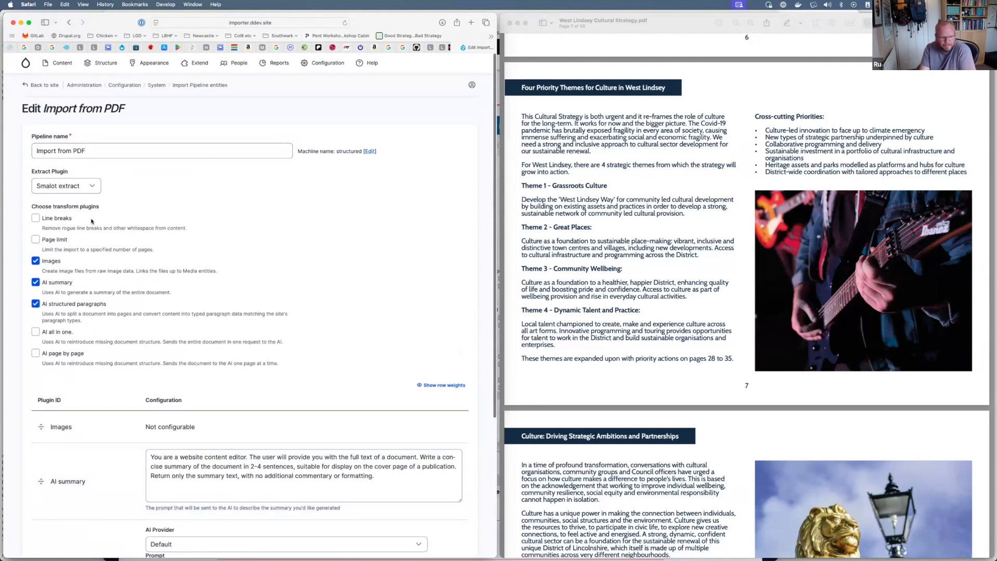
scroll(112, 388, down, 5)
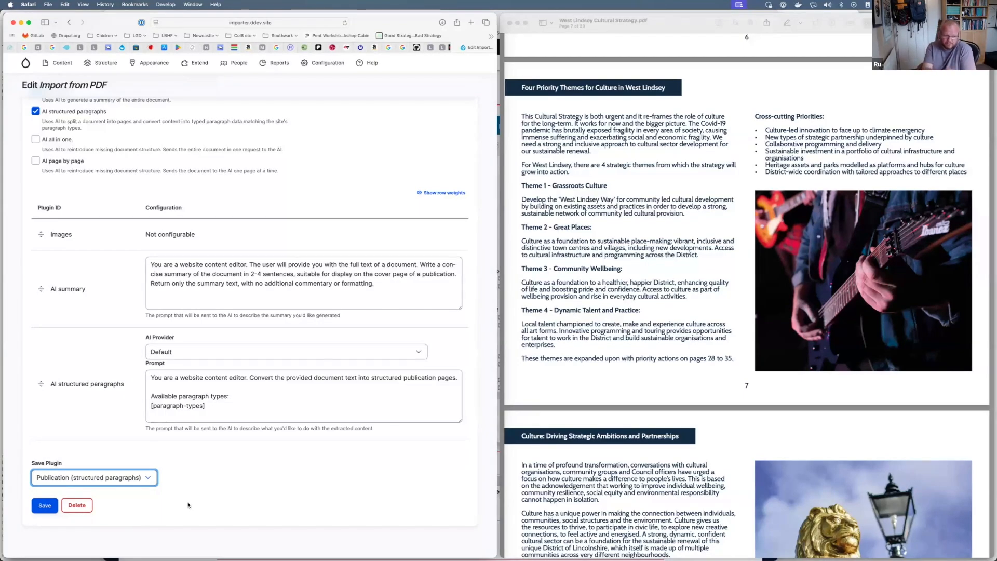
click(207, 507)
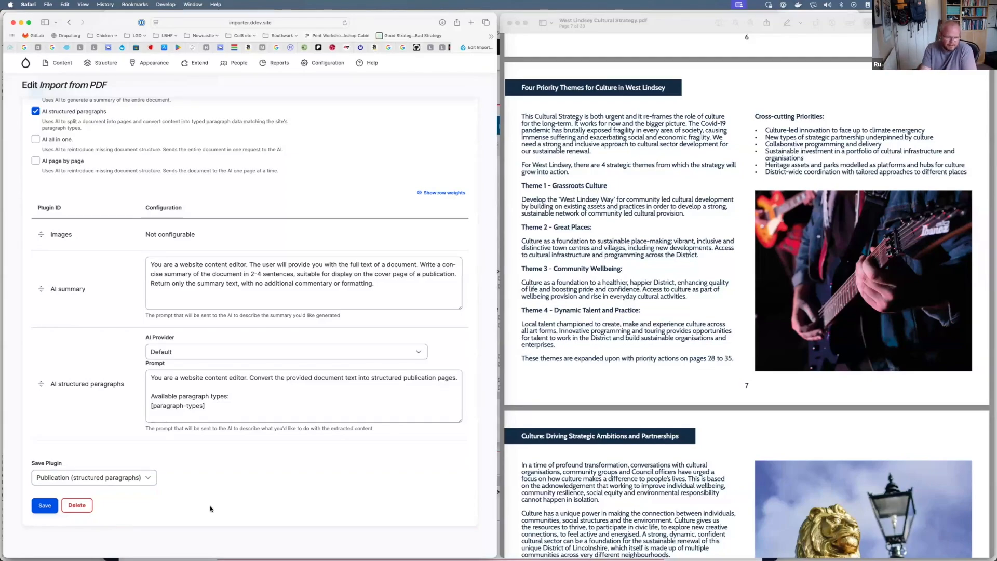
scroll(195, 441, up, 5)
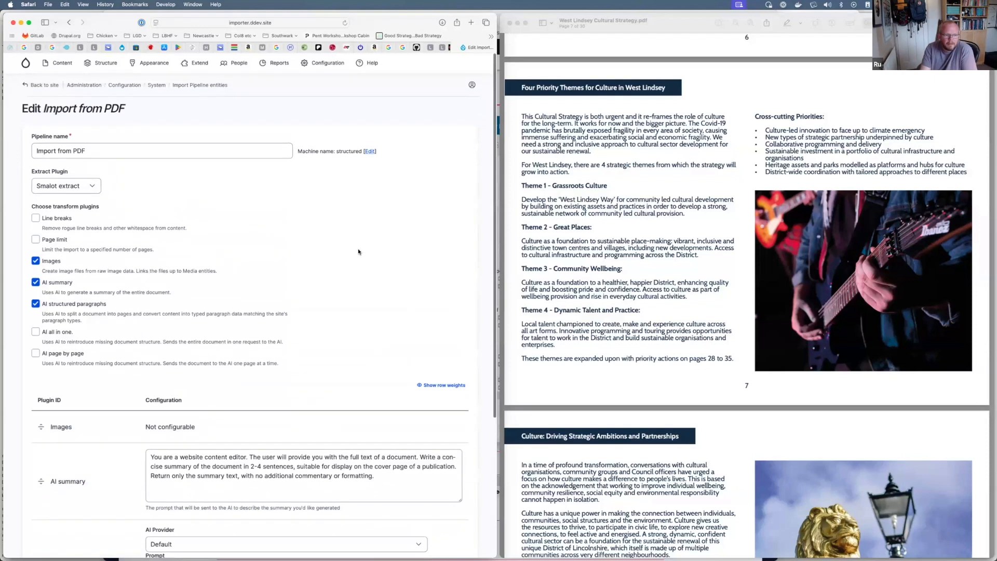
mouse_move(102, 62)
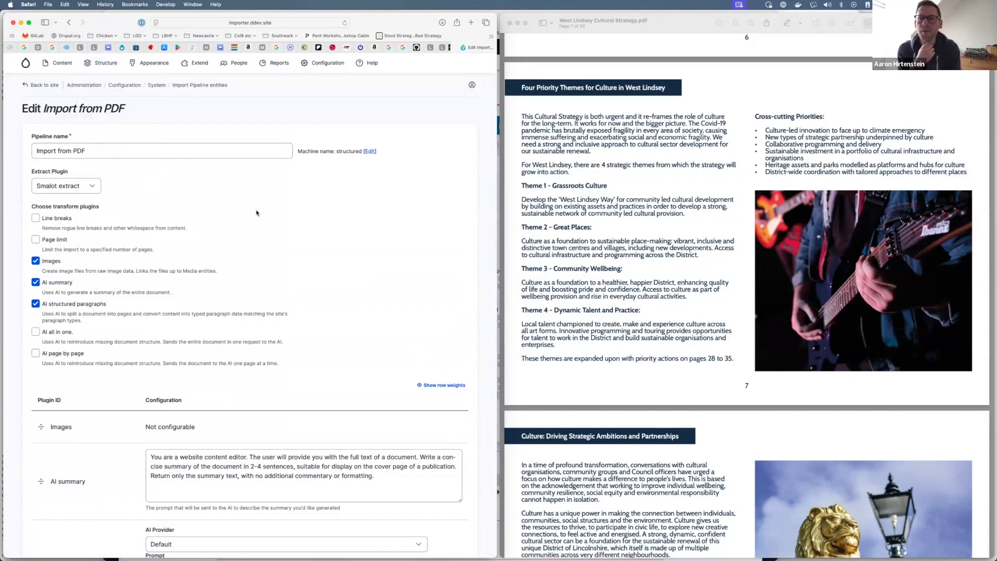
scroll(257, 213, down, 5)
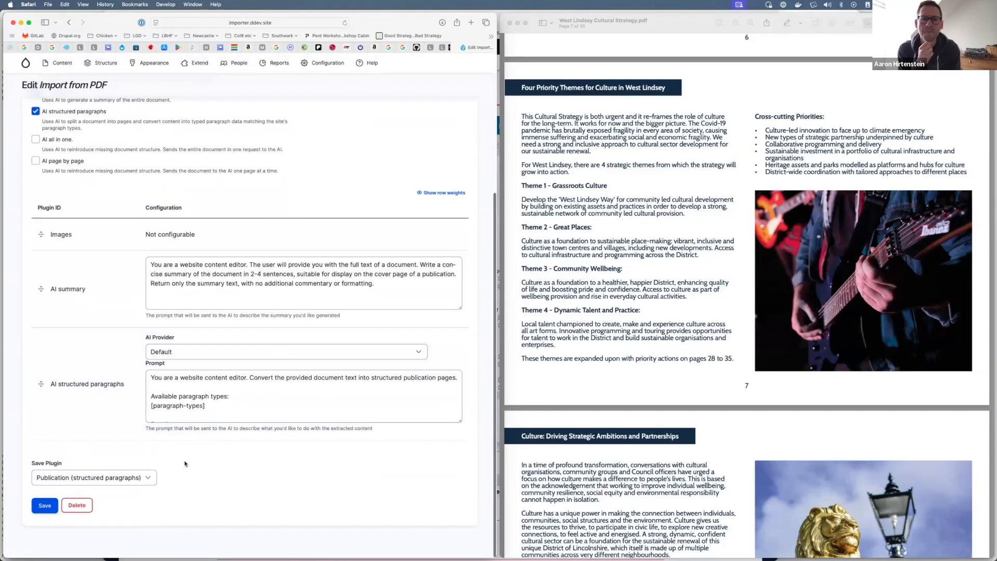
Keep Default as the structured-paragraphs AI provider, then open Configuration > AI > AI Default Settings
click(205, 353)
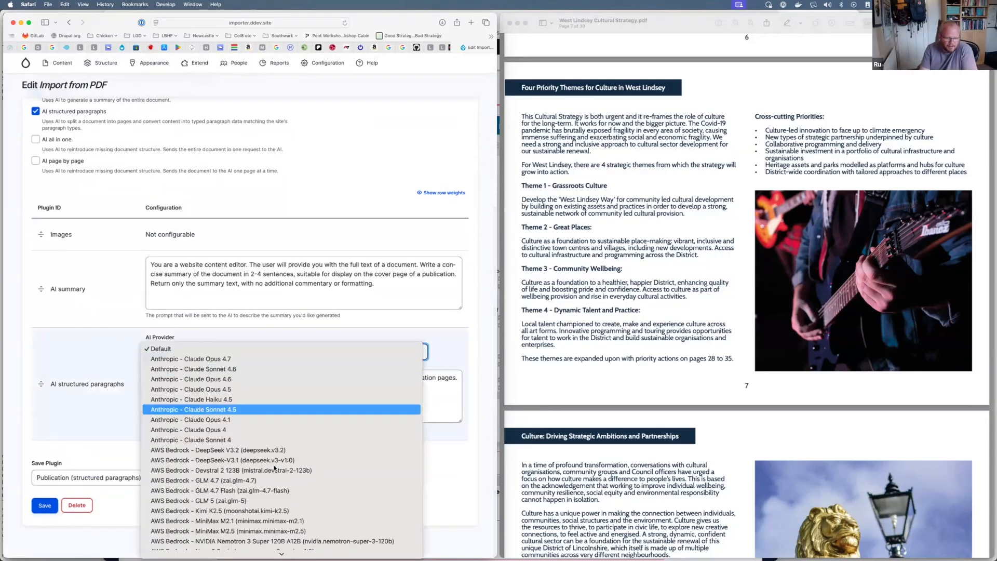
click(156, 349)
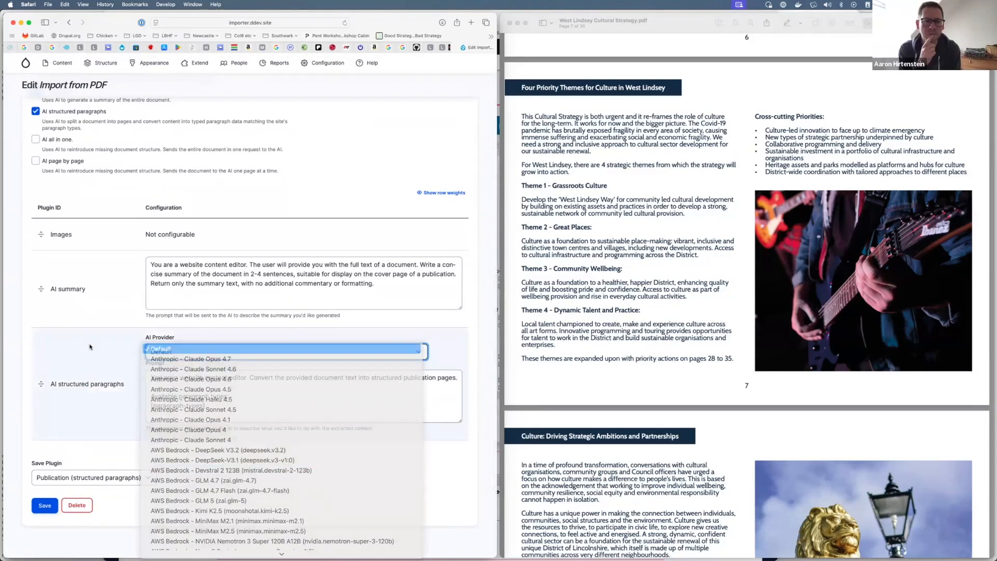
scroll(312, 208, up, 1)
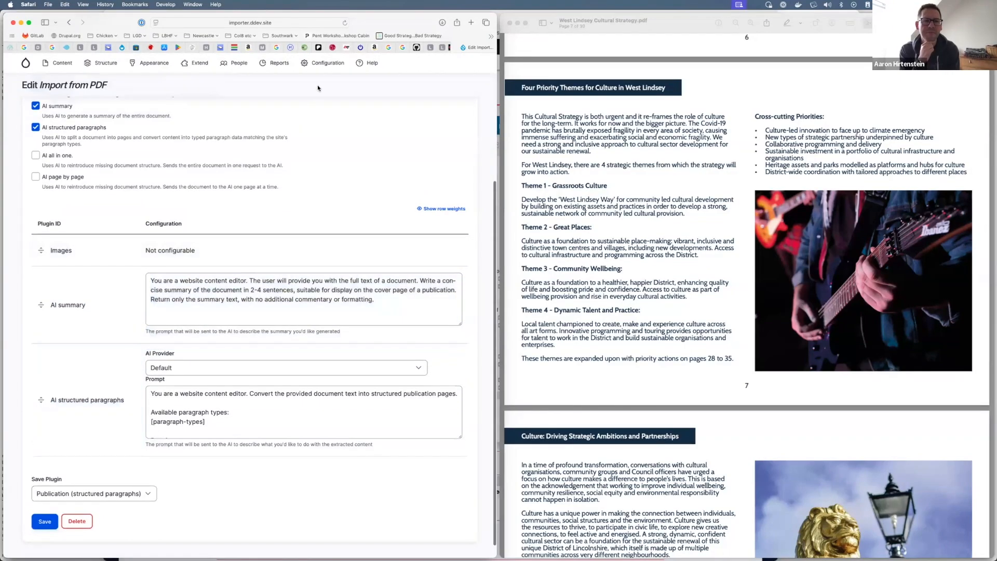
mouse_move(318, 69)
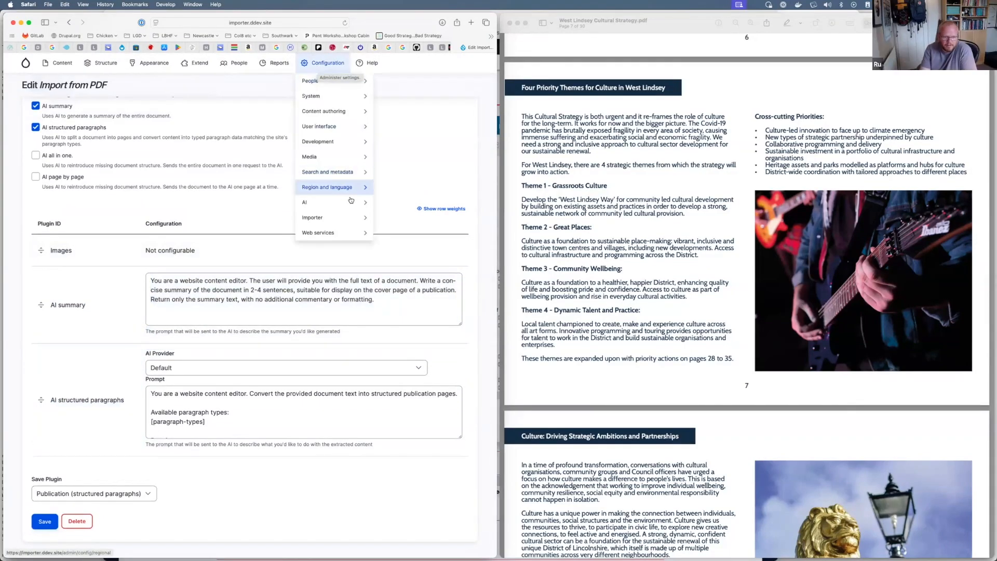
mouse_move(347, 203)
click(405, 205)
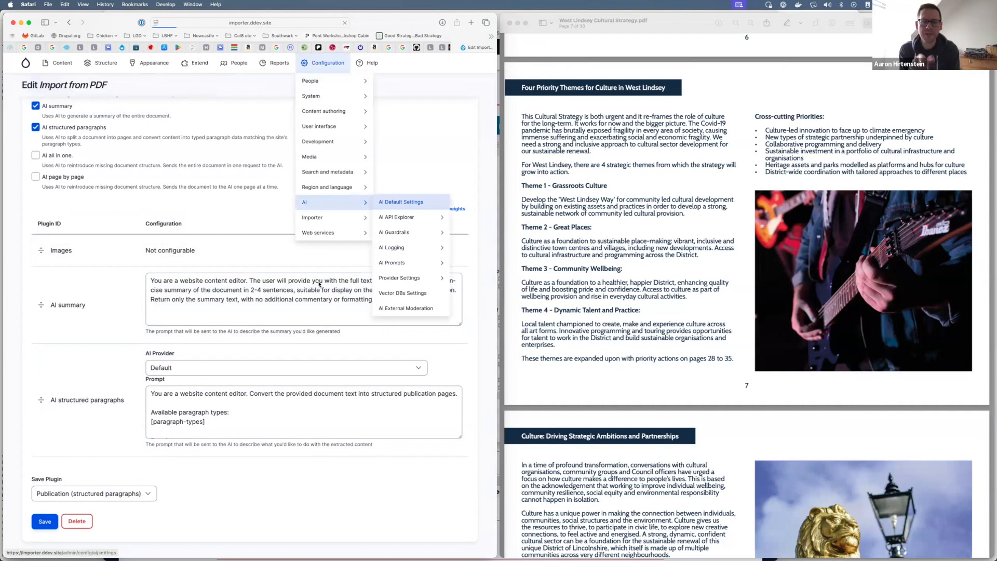
Browse AI Default Settings and collapse 'AI Capabilities from Installed Providers' to reveal Vector Data Capabilities
scroll(233, 325, down, 1)
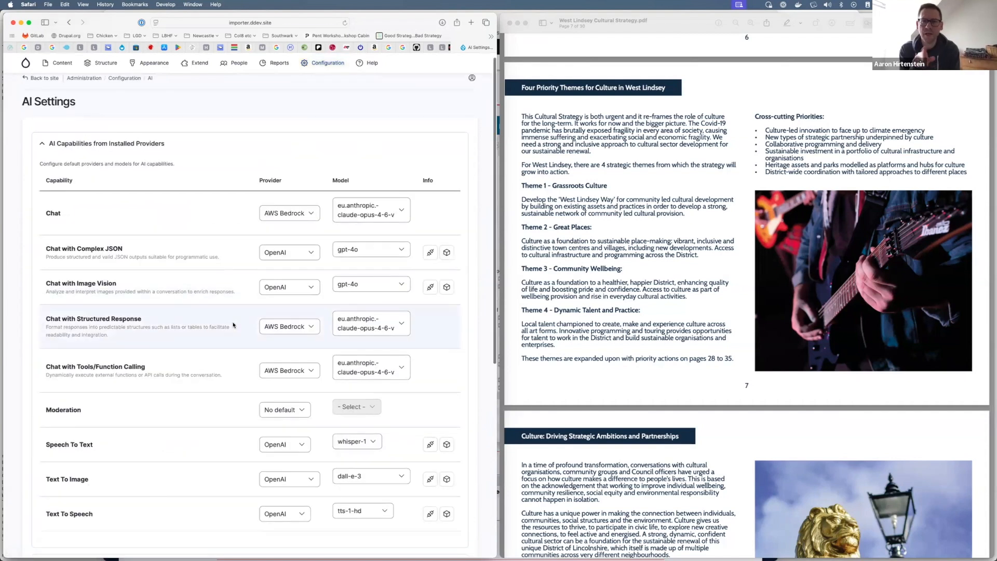
scroll(233, 325, down, 3)
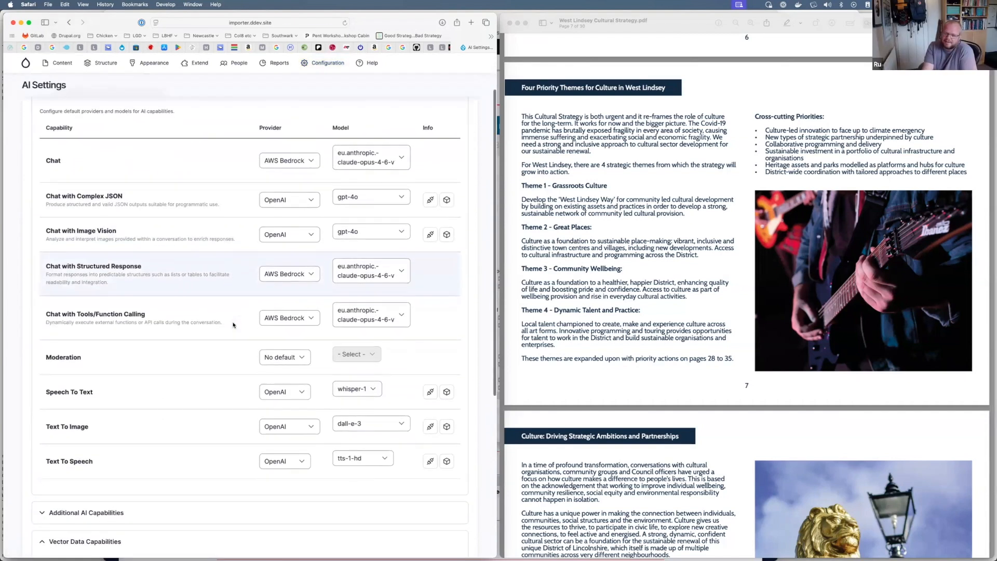
scroll(233, 325, down, 1)
scroll(233, 325, up, 1)
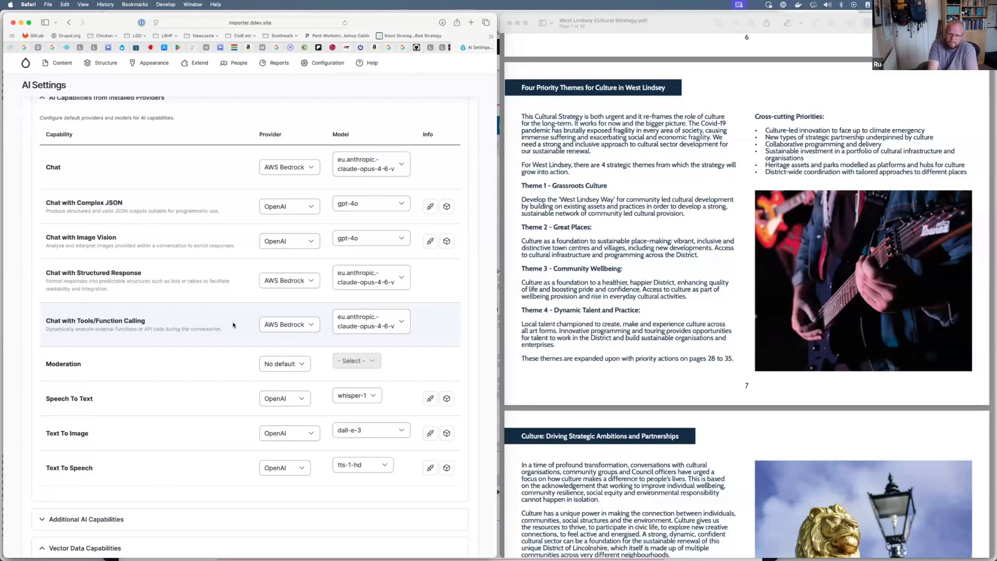
scroll(214, 331, down, 1)
scroll(213, 332, down, 1)
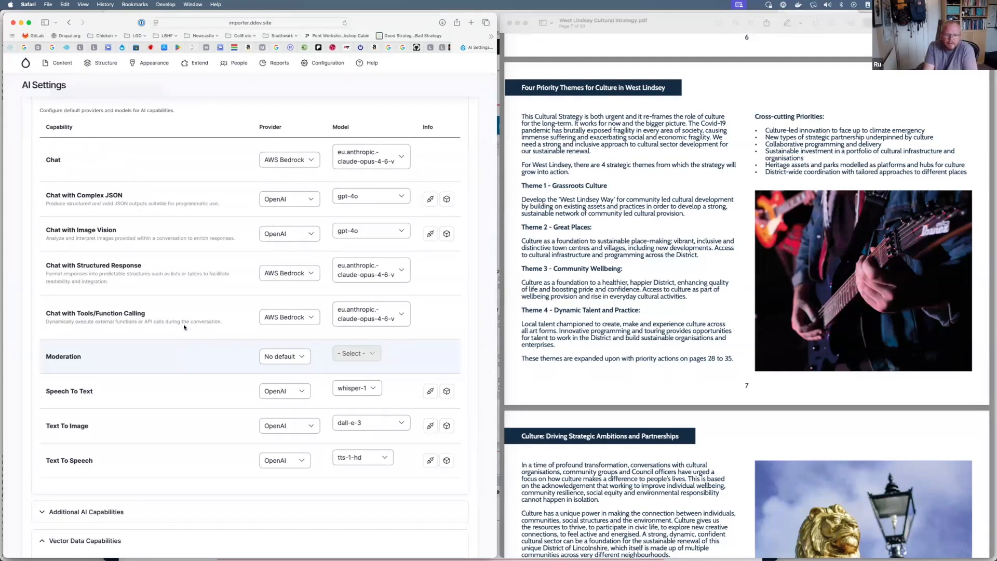
scroll(138, 285, up, 3)
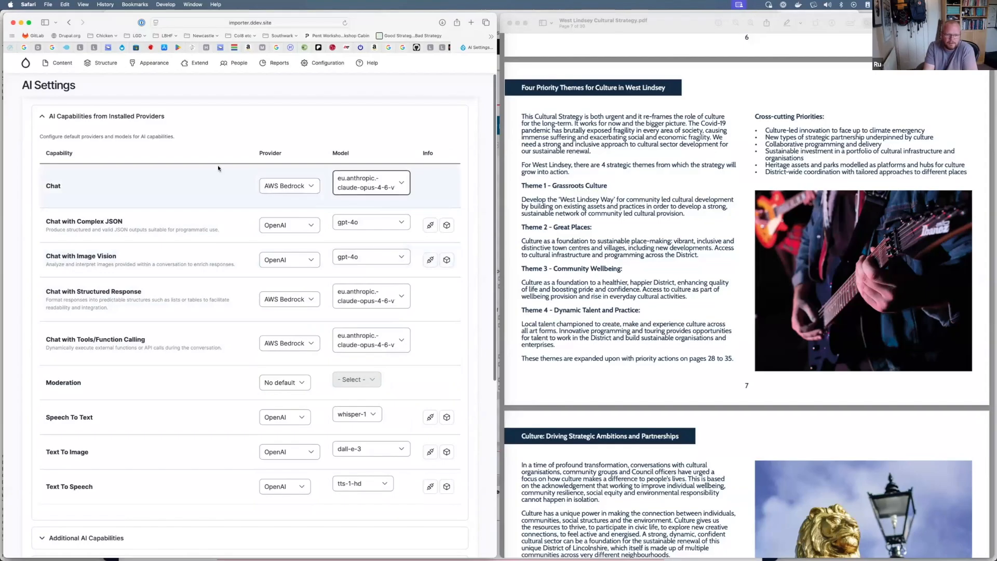
scroll(219, 195, up, 2)
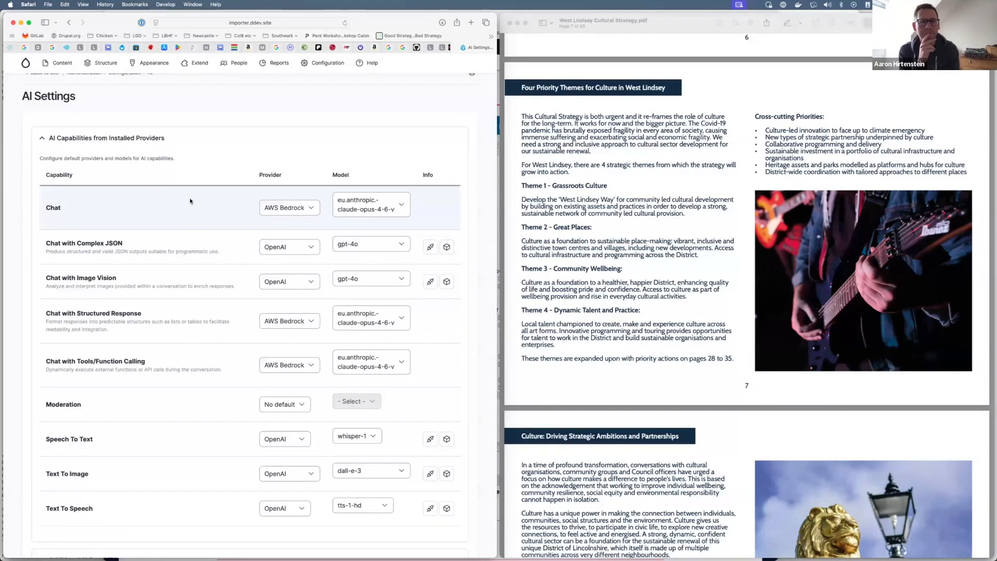
click(242, 148)
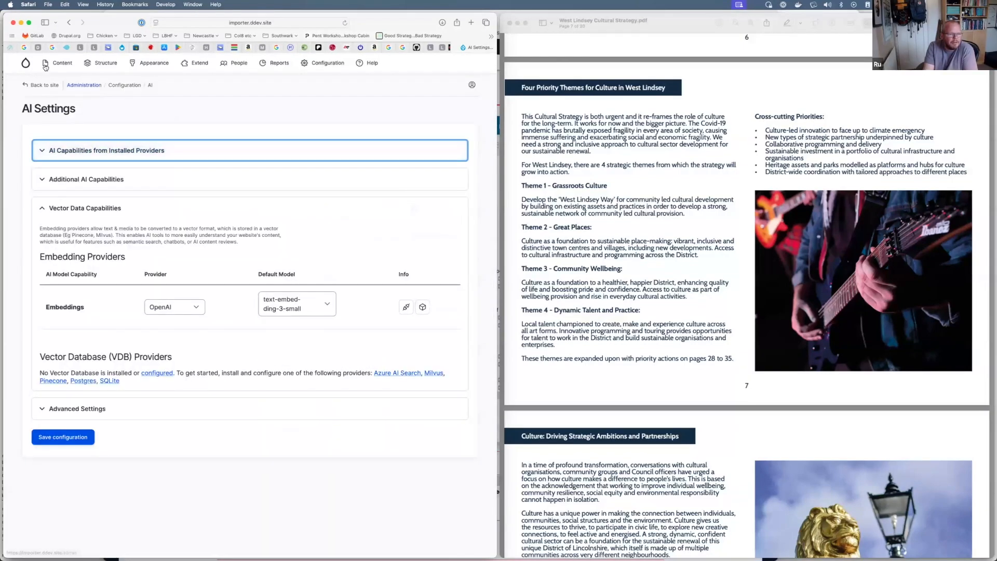
From Imports, open the Good Food Southwark Executive Summary publication page in its edit form
mouse_move(54, 66)
click(63, 157)
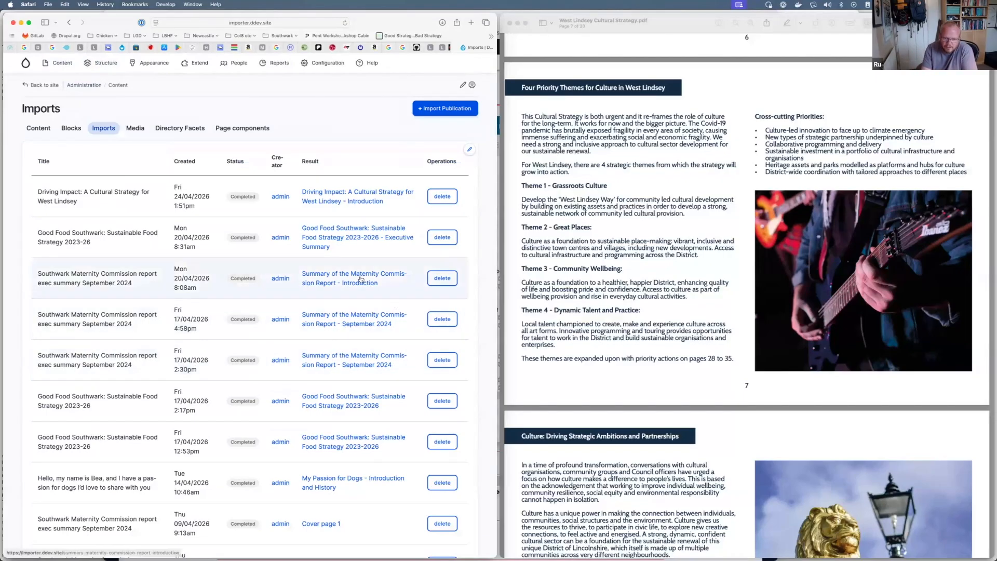
click(340, 242)
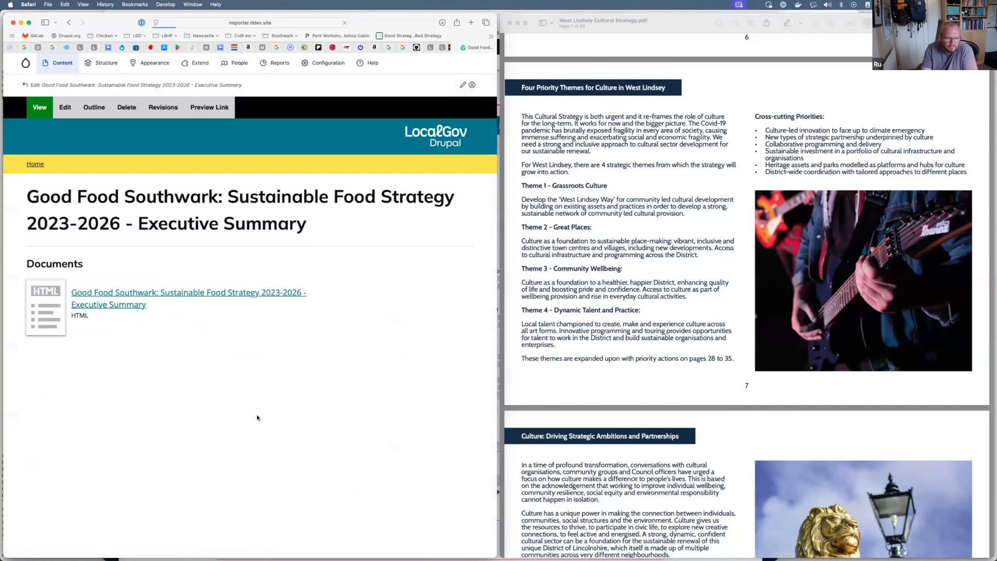
click(104, 299)
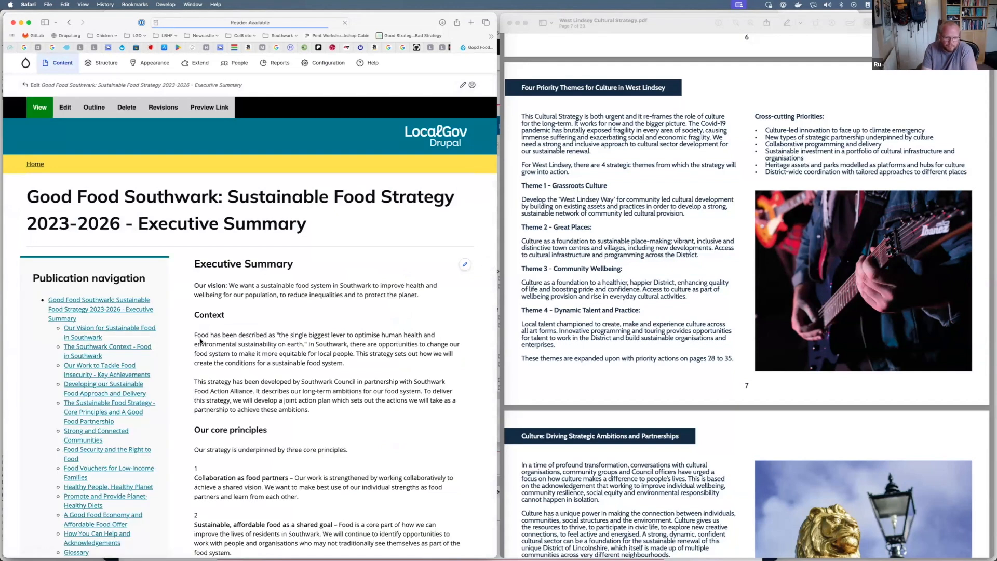
scroll(200, 341, down, 6)
scroll(294, 325, up, 6)
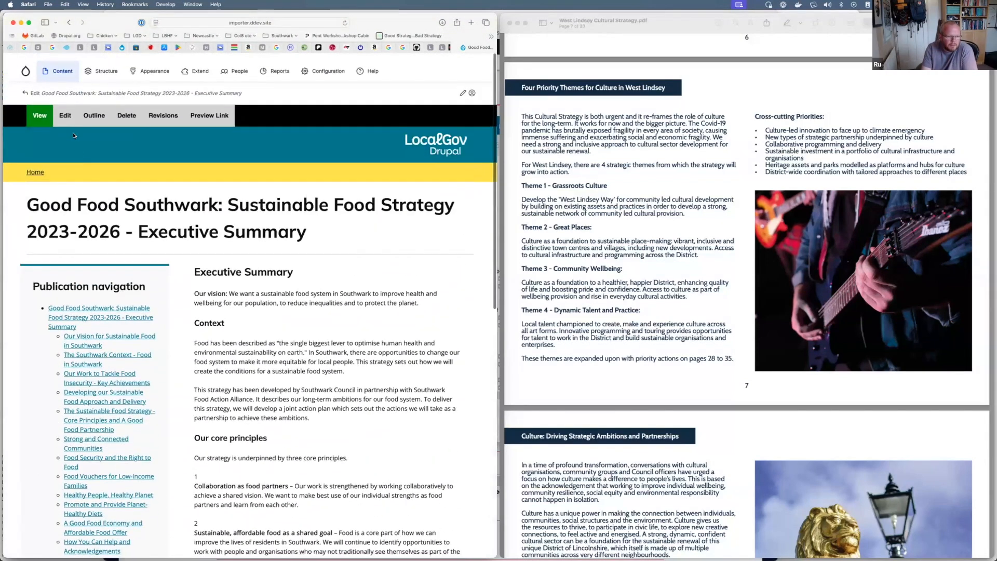
click(66, 109)
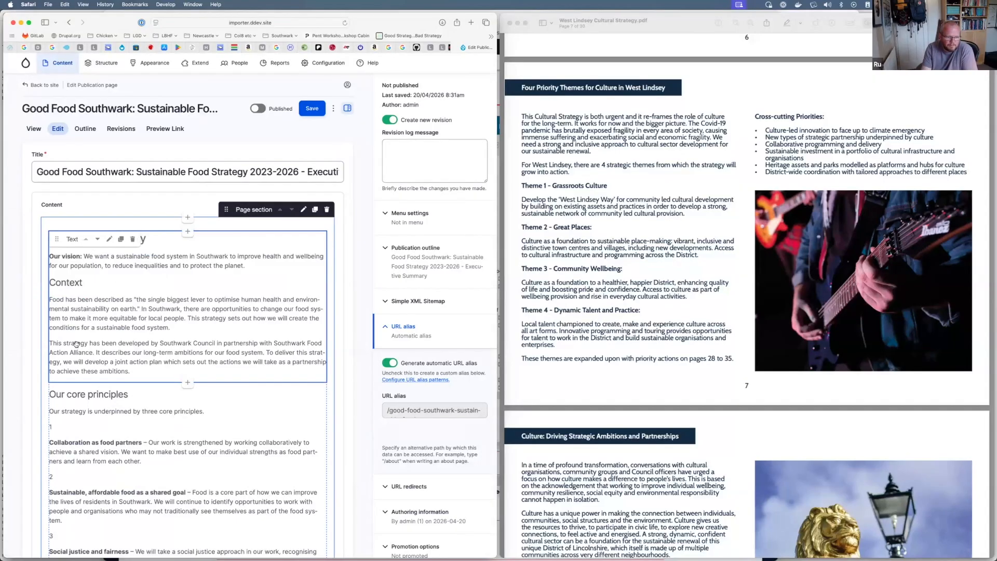
scroll(83, 344, down, 2)
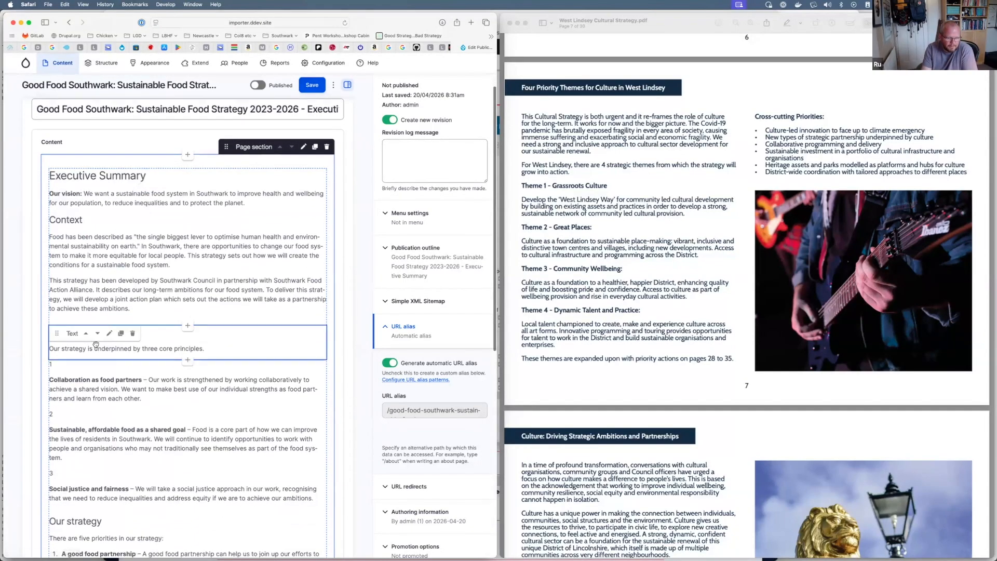
scroll(96, 344, down, 1)
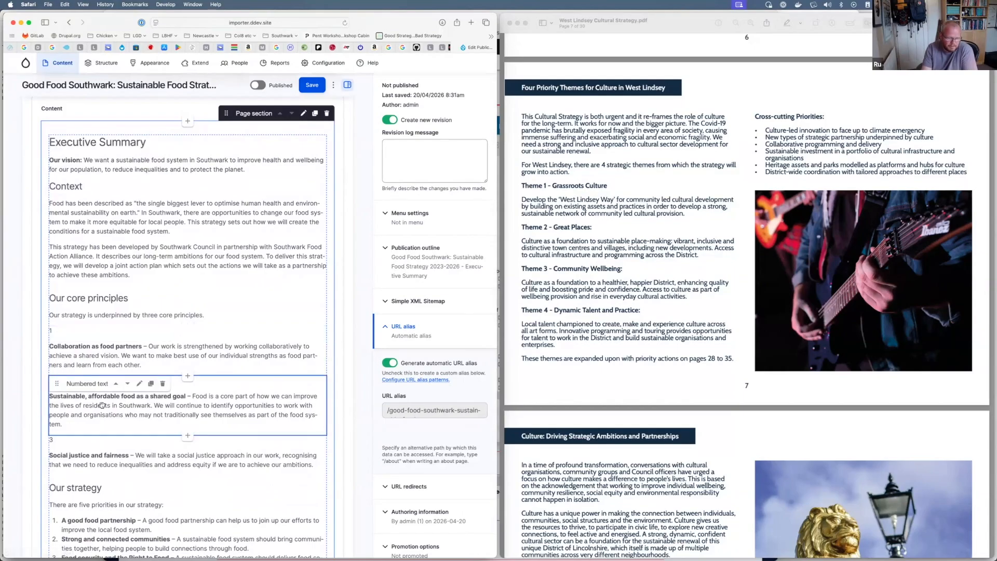
scroll(102, 405, down, 4)
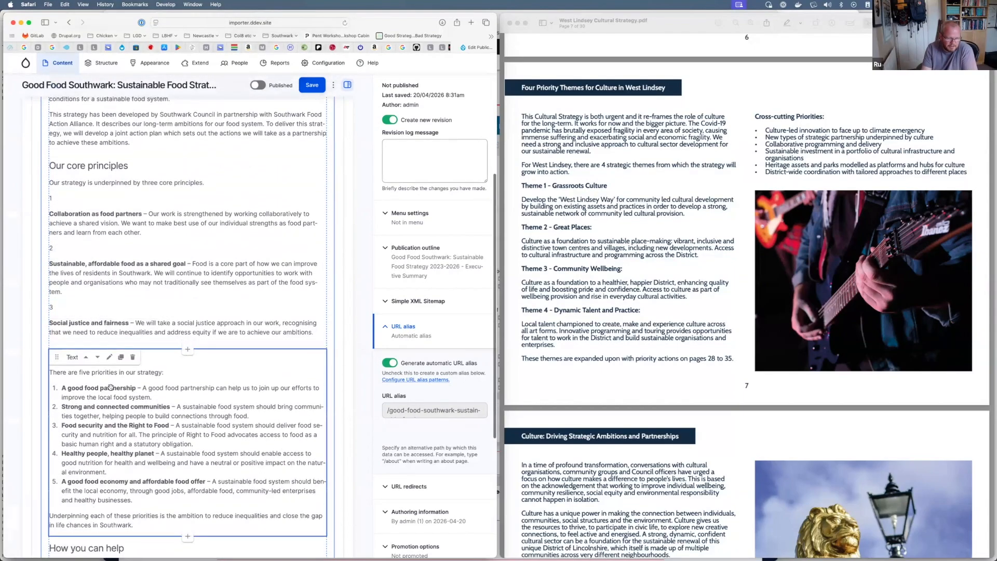
scroll(111, 388, down, 4)
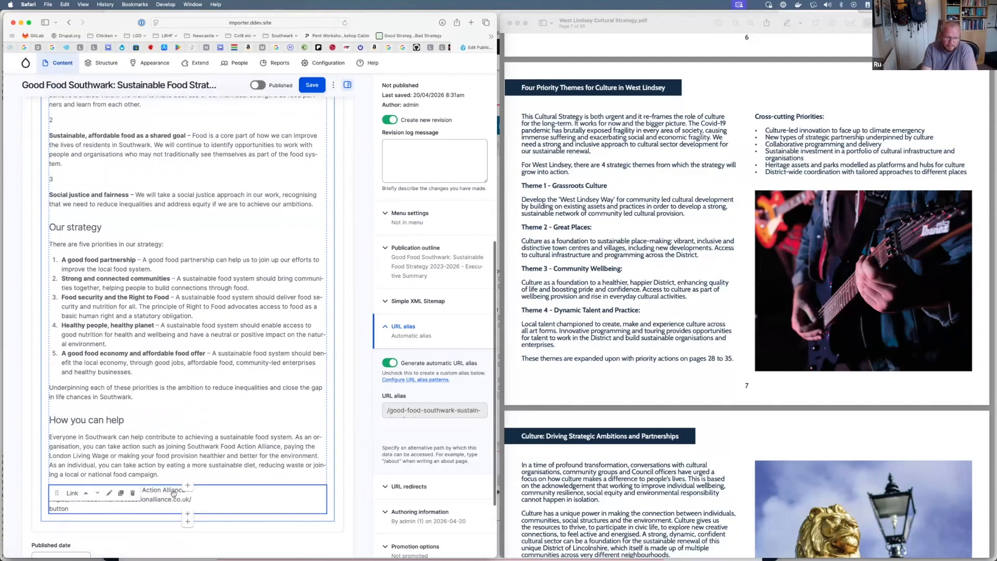
key(super+bracketleft)
scroll(347, 430, down, 5)
scroll(347, 432, down, 10)
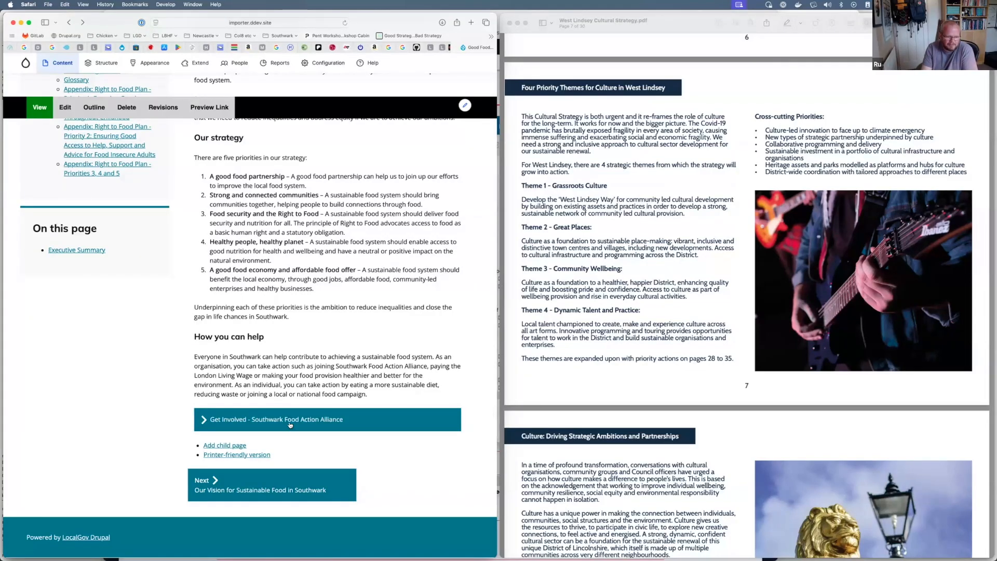
View the next chapter, 'Our Vision for Sustainable Food in Southwark', then go back toward Imports
click(307, 485)
scroll(341, 412, down, 10)
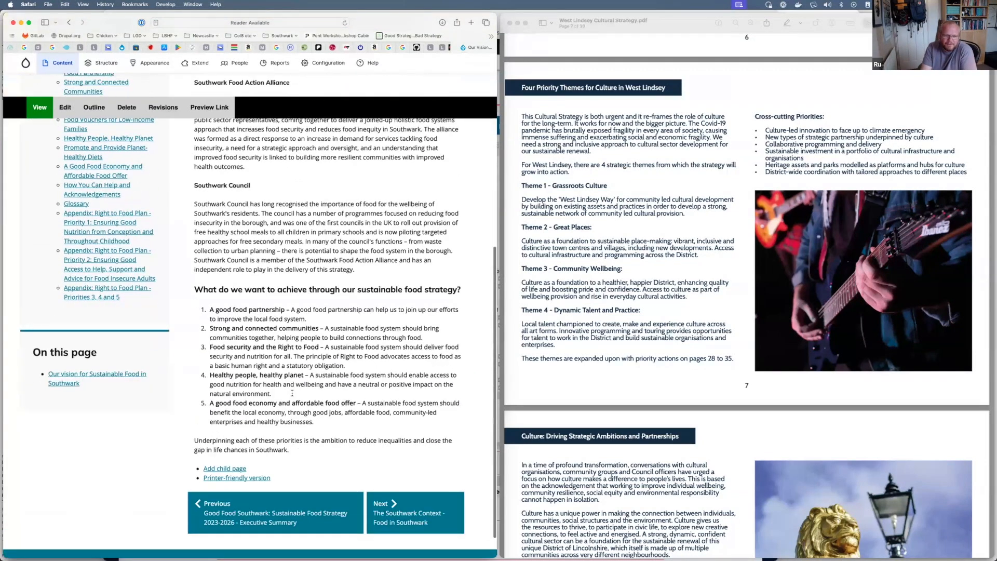
scroll(292, 393, down, 2)
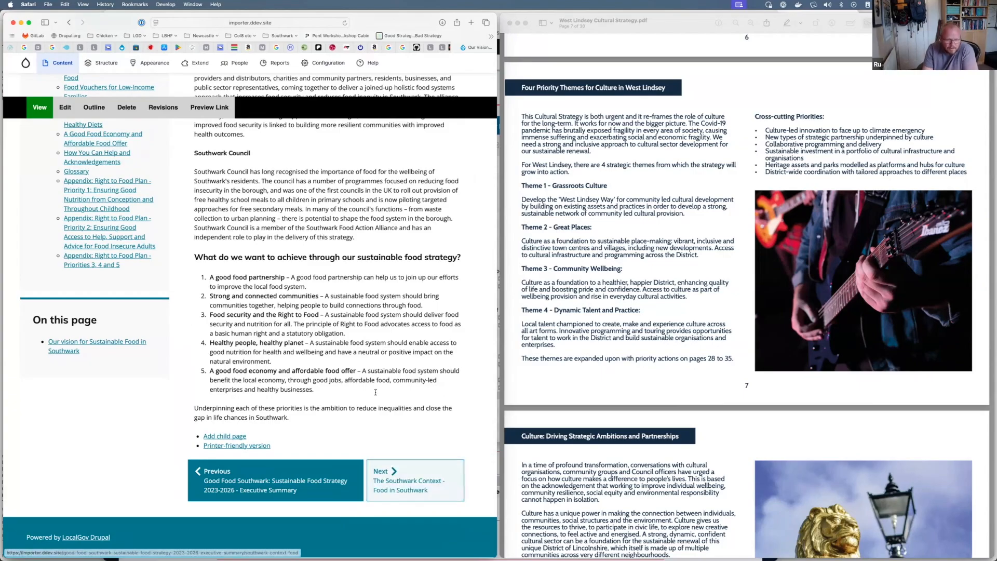
key(super+[)
key(super+[)
key(super+[)
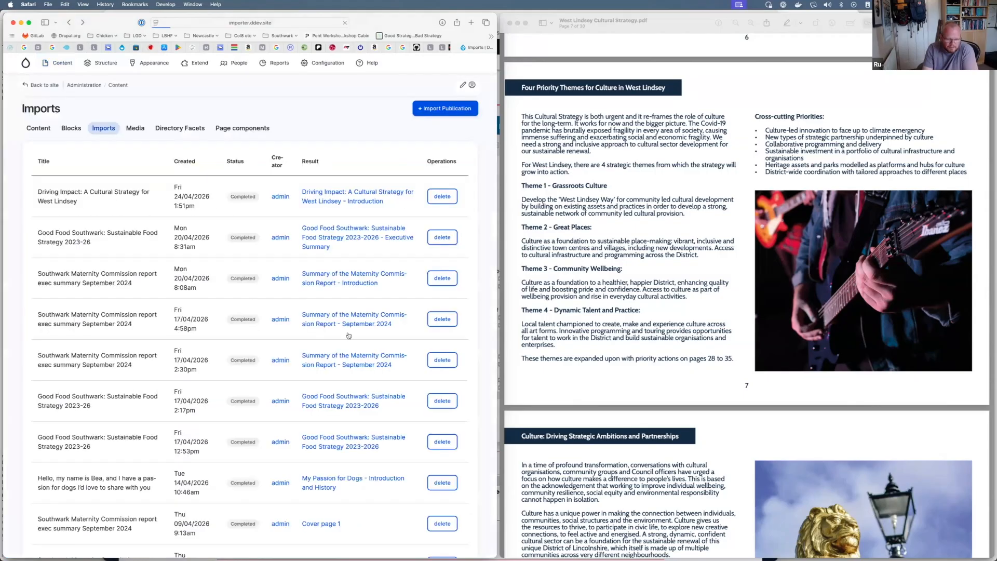
scroll(351, 395, down, 3)
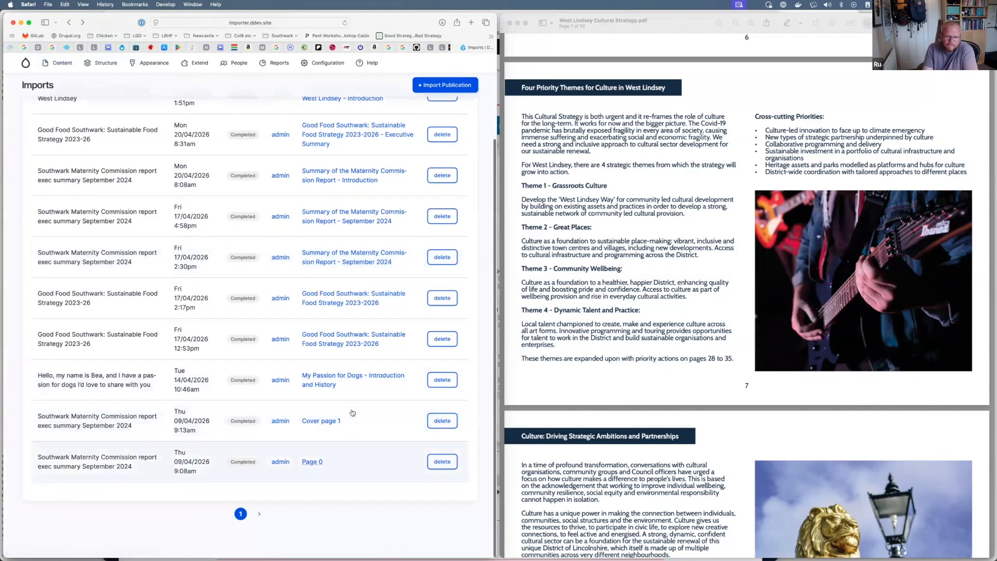
click(259, 514)
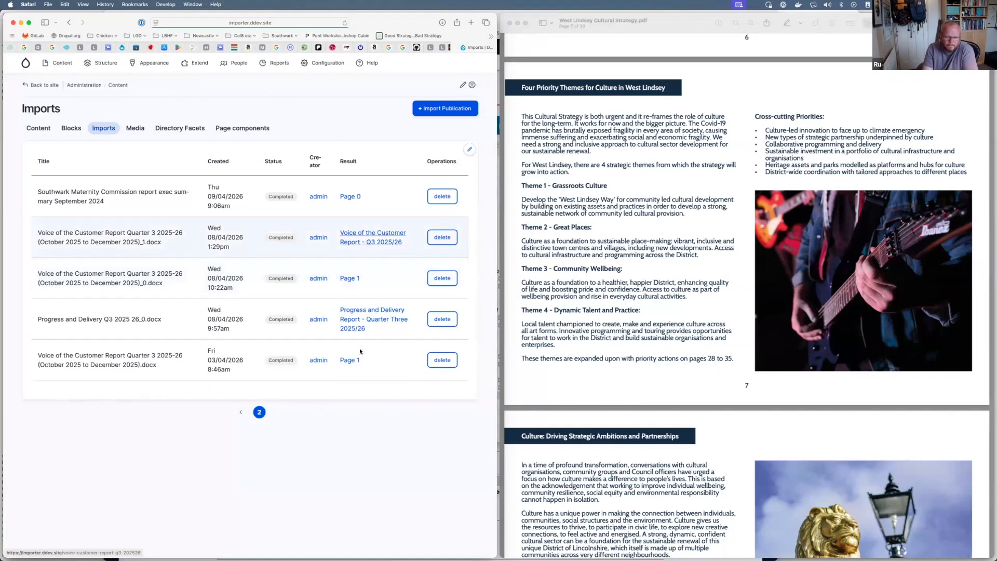
click(366, 323)
click(250, 383)
scroll(353, 400, down, 10)
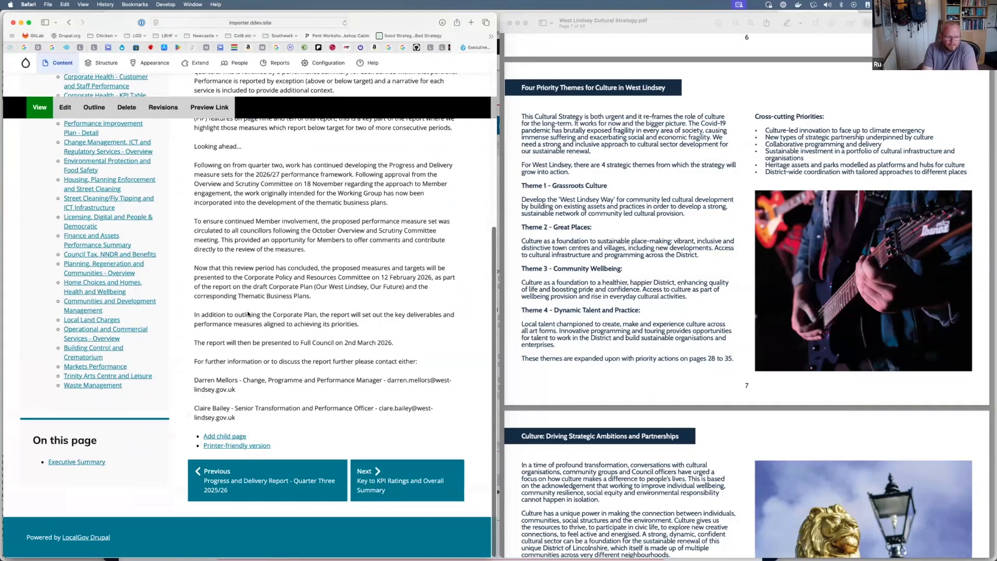
scroll(247, 313, up, 1)
key(super+[)
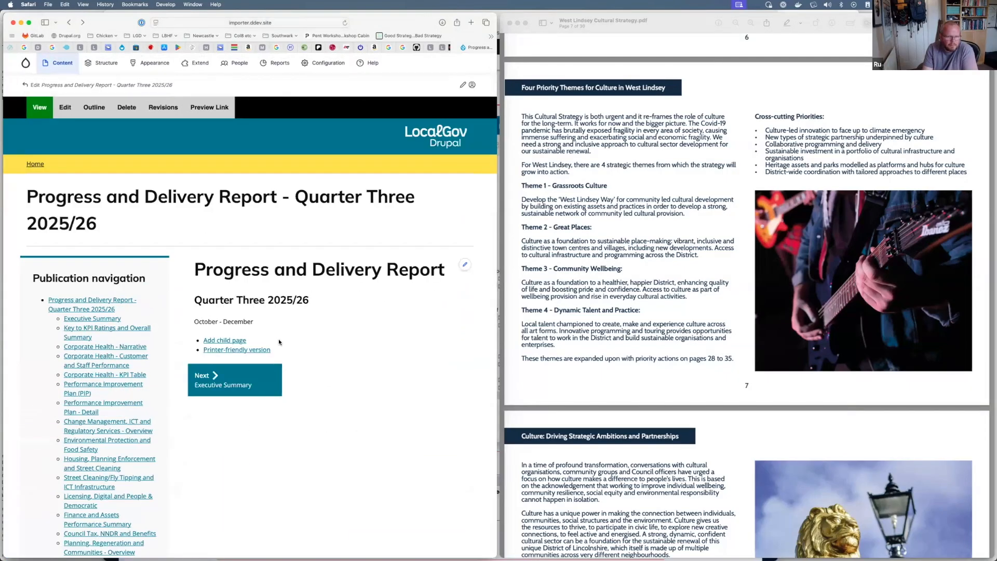
key(super+[)
scroll(367, 276, down, 10)
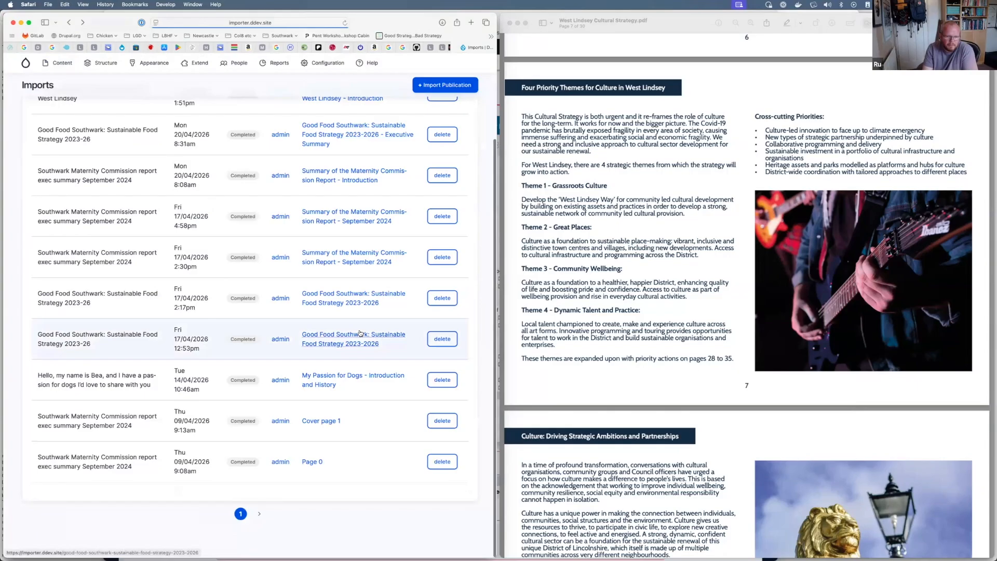
On Imports page 2, page through the Voice of the Customer Report to 'Customer Feedback and Demand Overview'
key(super+])
click(367, 239)
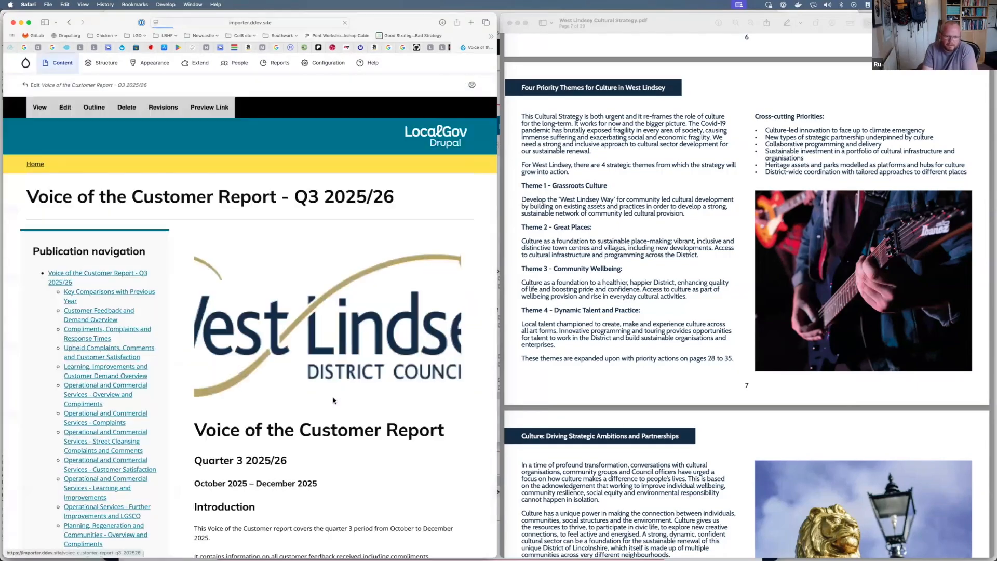
scroll(333, 401, down, 10)
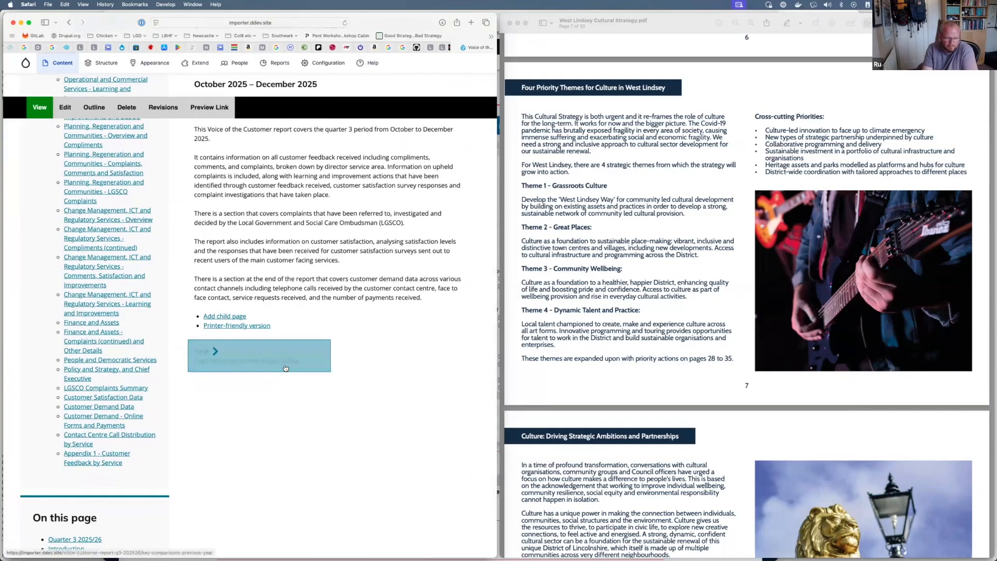
click(324, 366)
scroll(350, 375, down, 1)
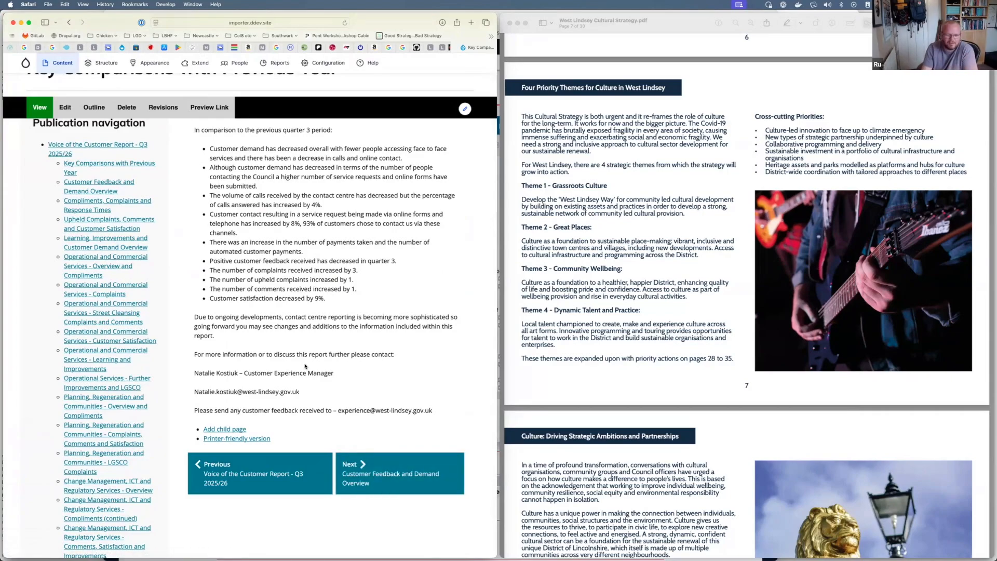
click(365, 469)
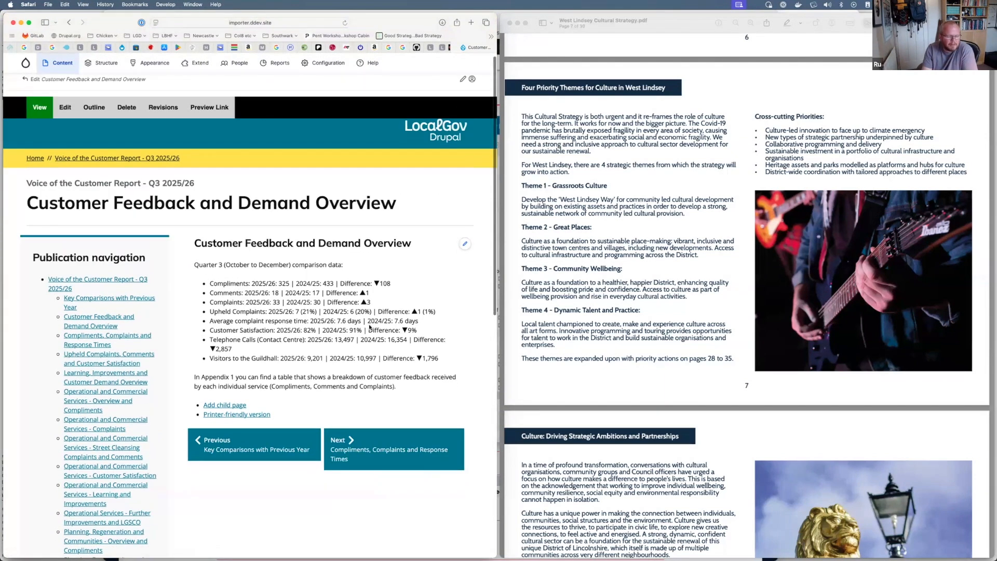
key(super+bracketleft)
key(super+bracketleft)
key(super+bracketleft)
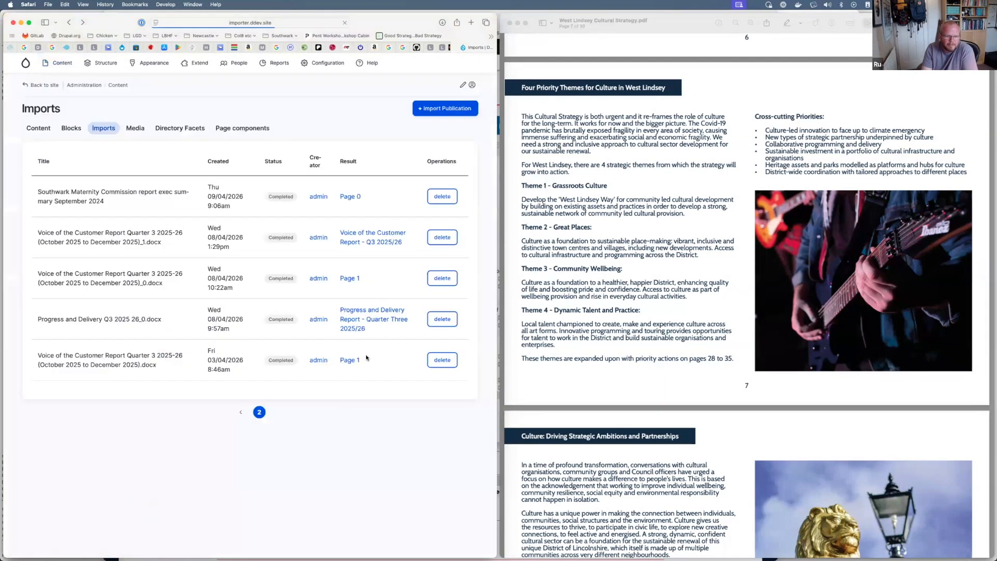
Go back to Imports page 1 and scroll up to the Driving Impact import
key(super+bracketleft)
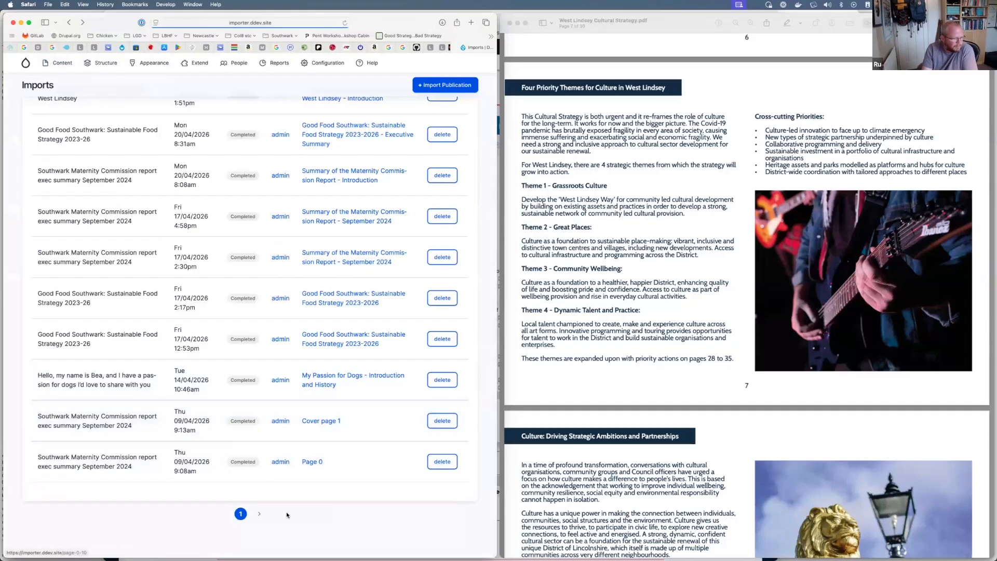
scroll(298, 531, up, 3)
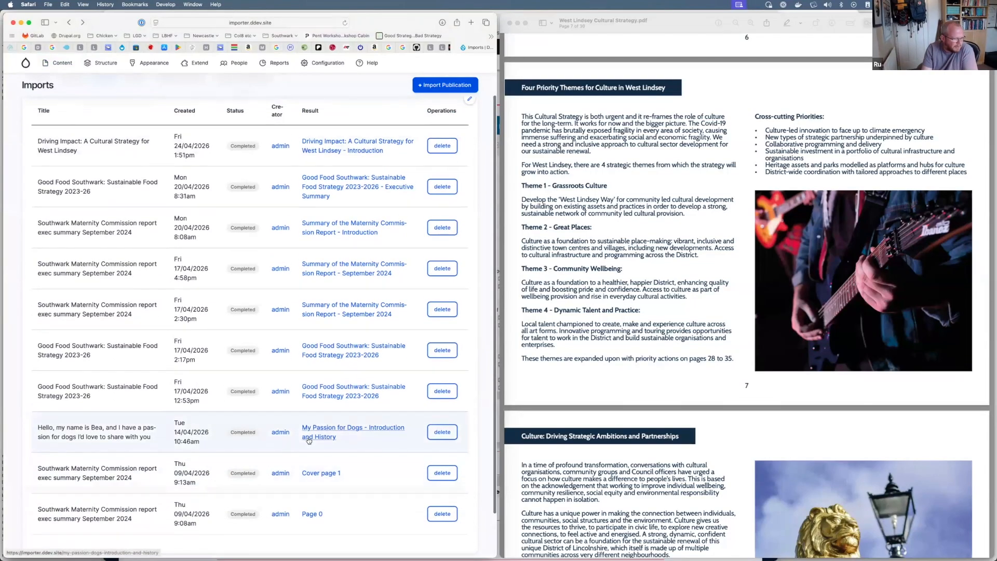
scroll(308, 439, up, 2)
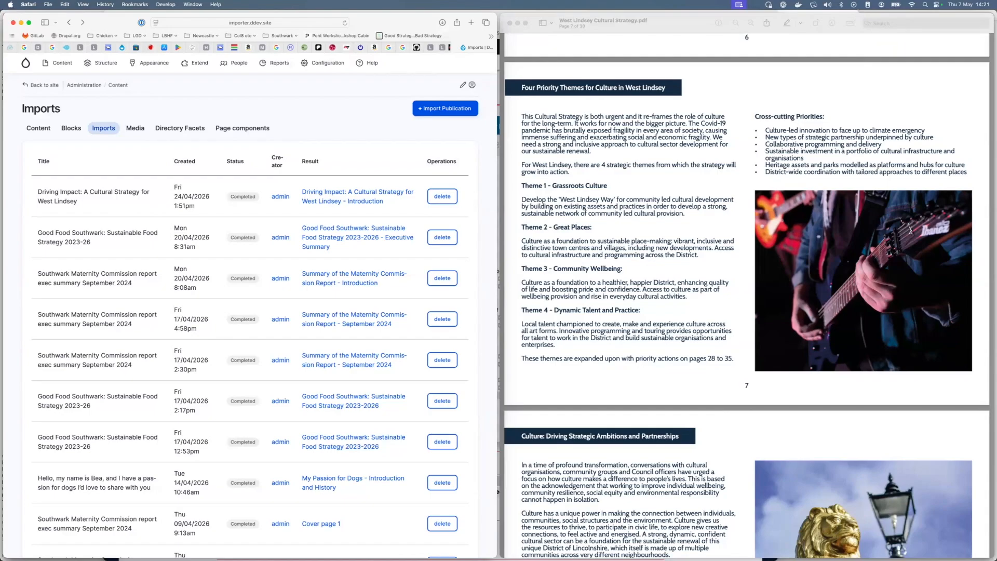
Activate the Preview window and scroll from page 7 up to page 6, 'A Vision for Culture'
click(687, 212)
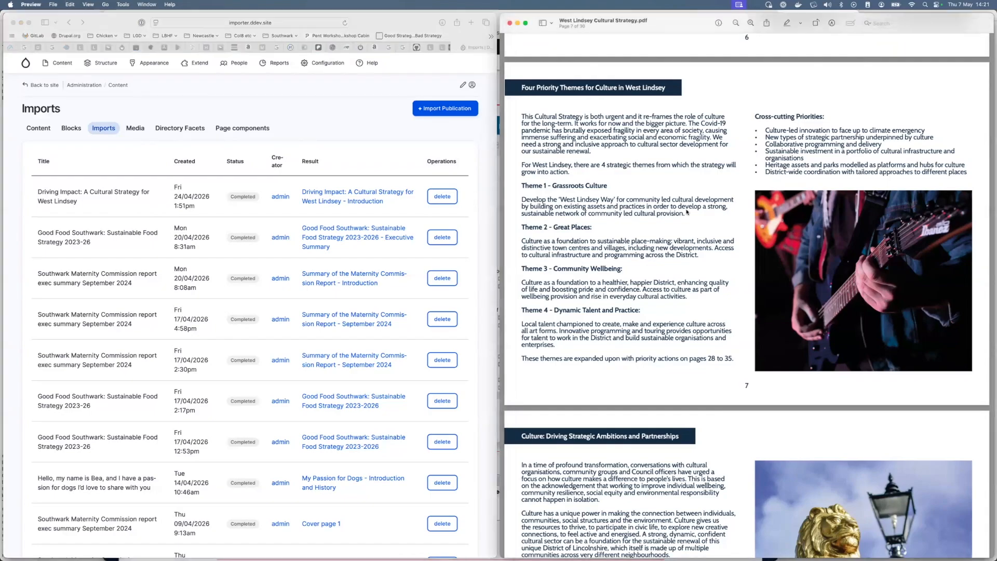
scroll(686, 212, up, 6)
scroll(686, 212, up, 1)
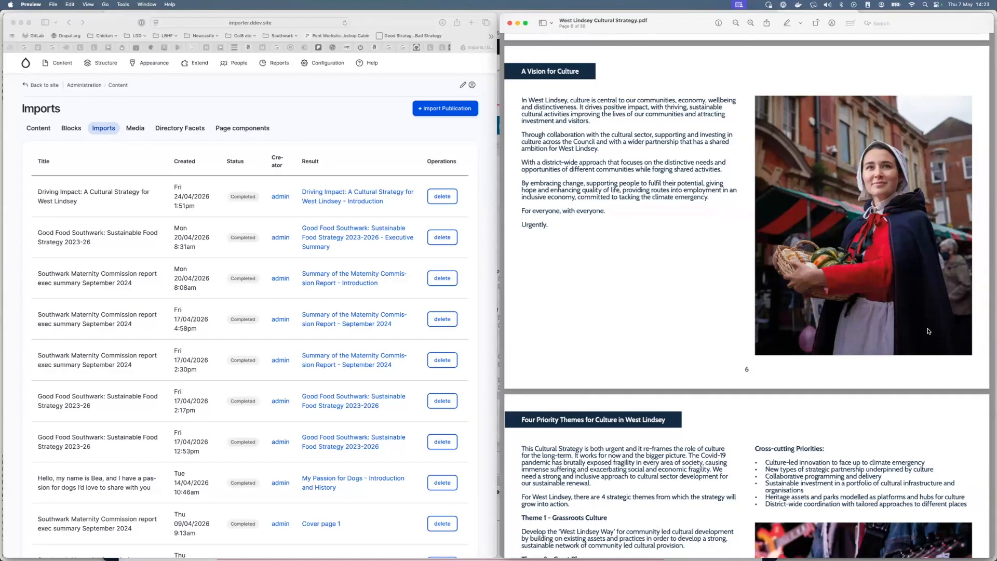
Raise the sound volume and bring Safari's Drupal Imports list back to the front
key(XF86AudioRaiseVolume)
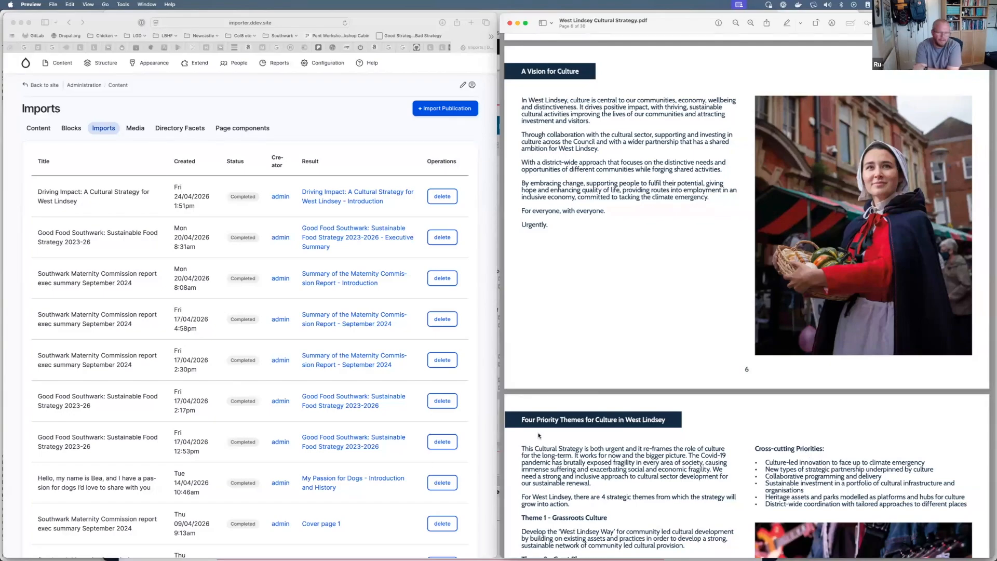
click(320, 145)
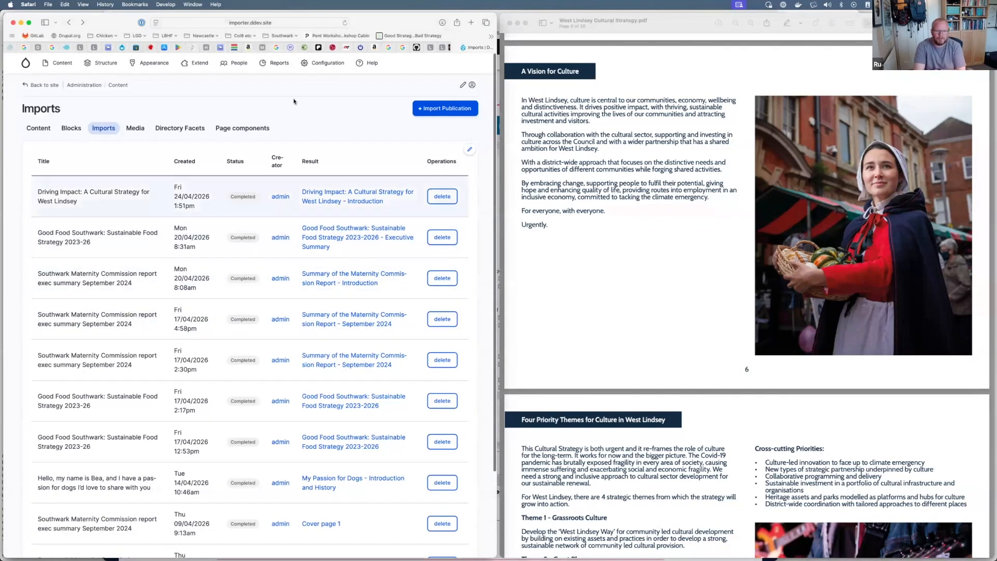
Start a new publication import using the Import from PDF pipeline
click(436, 108)
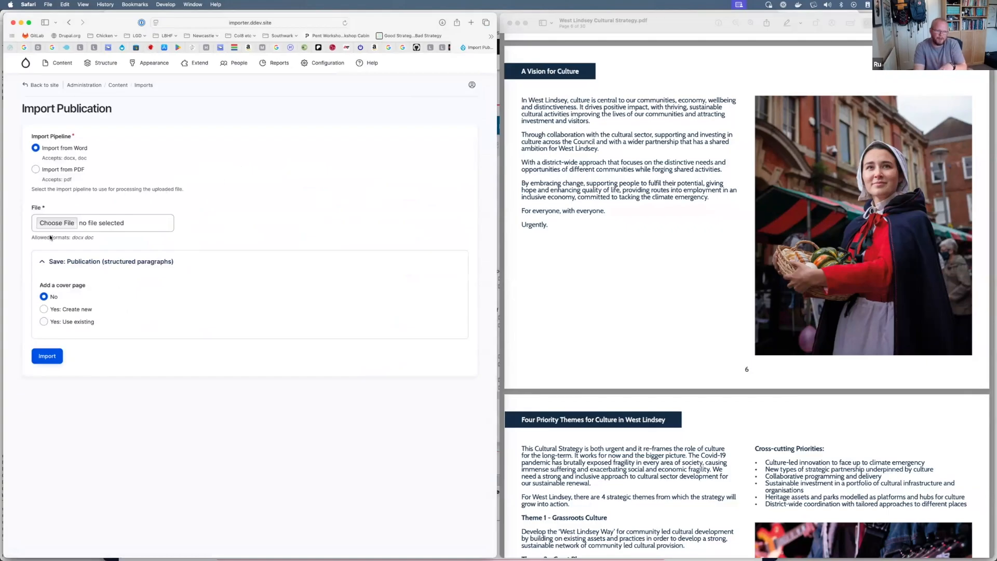
click(36, 170)
click(35, 148)
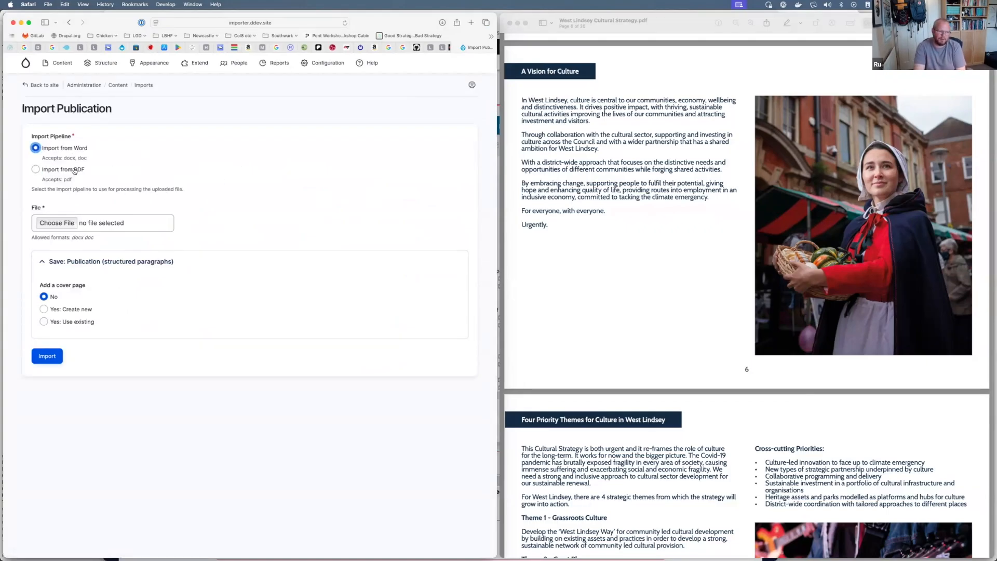
click(74, 170)
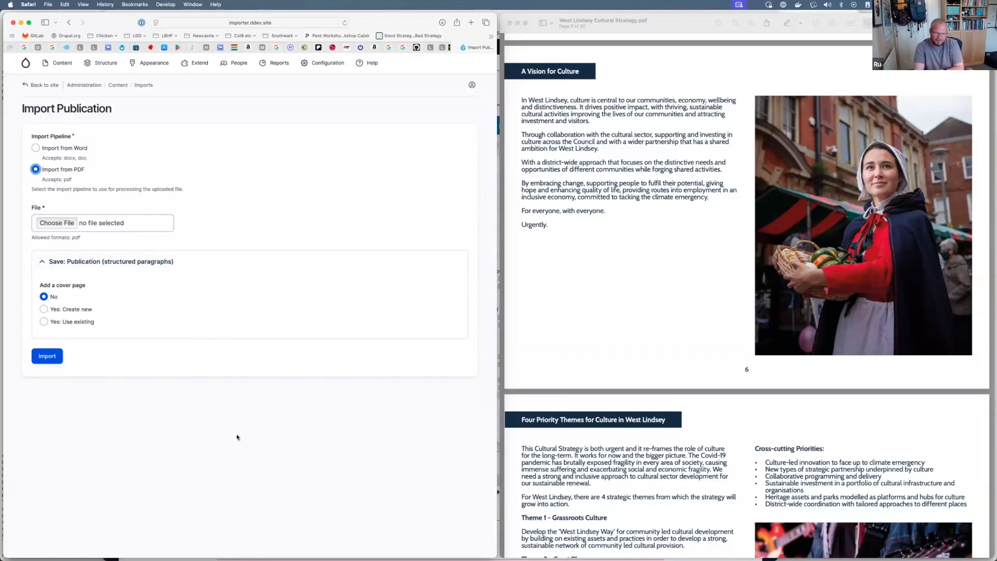
Set the cover page option to 'Yes: Use existing' with Cover page 1 selected
click(44, 309)
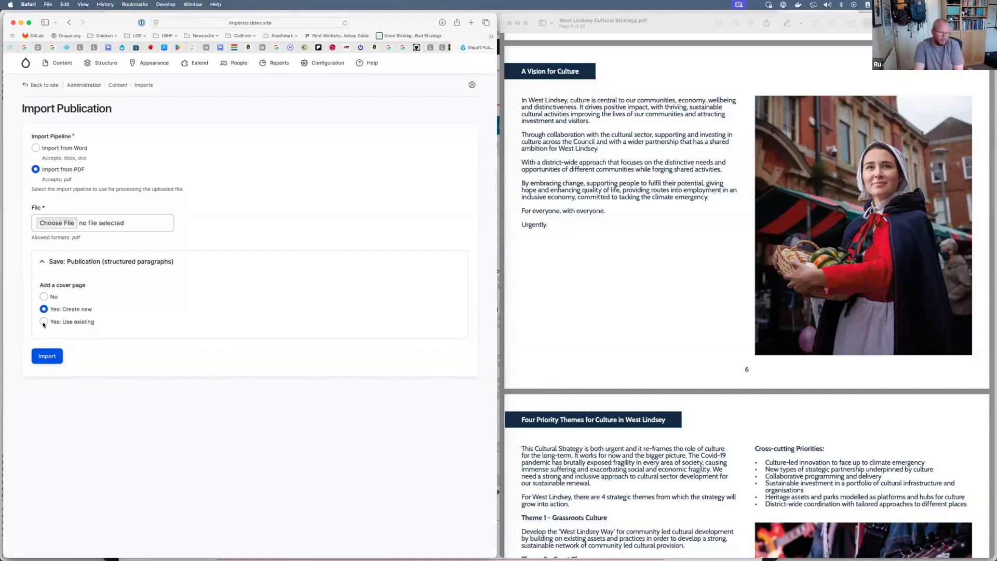
click(44, 322)
click(138, 360)
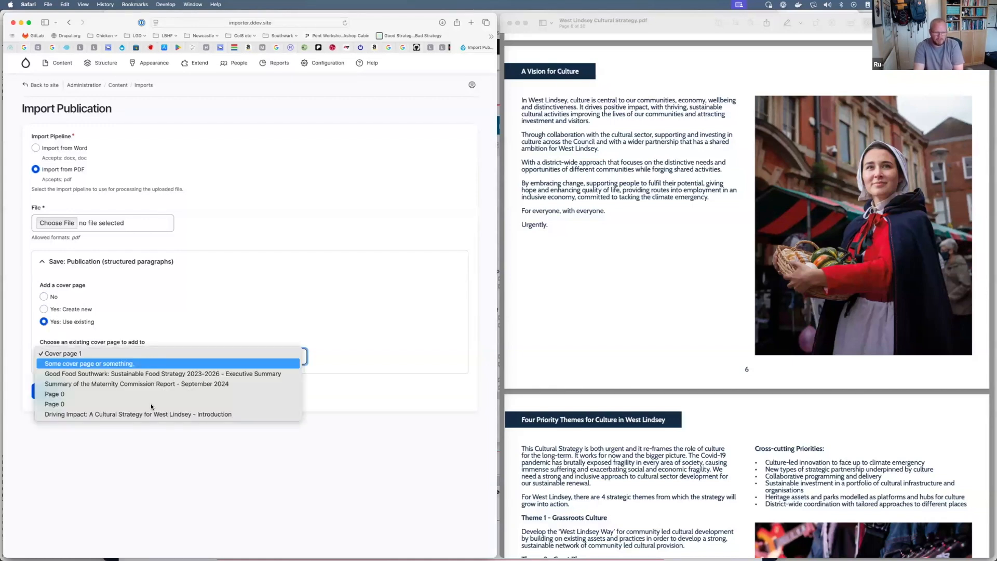
click(152, 513)
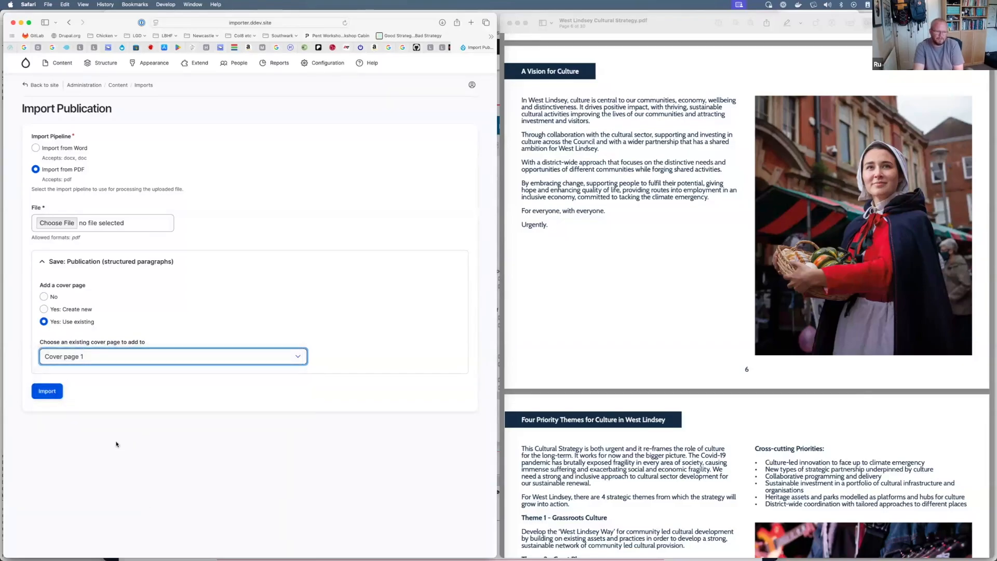
click(110, 358)
click(164, 507)
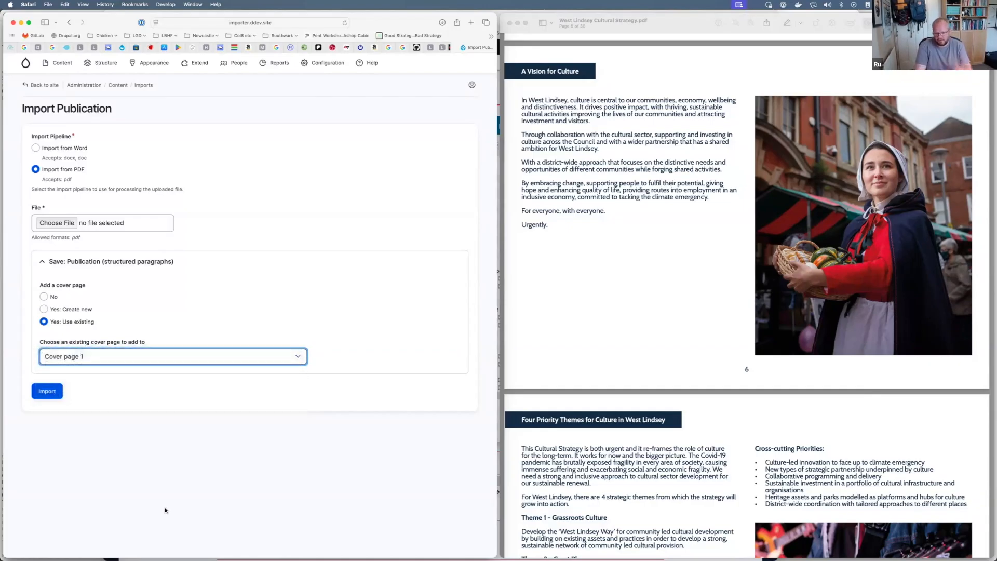
click(164, 507)
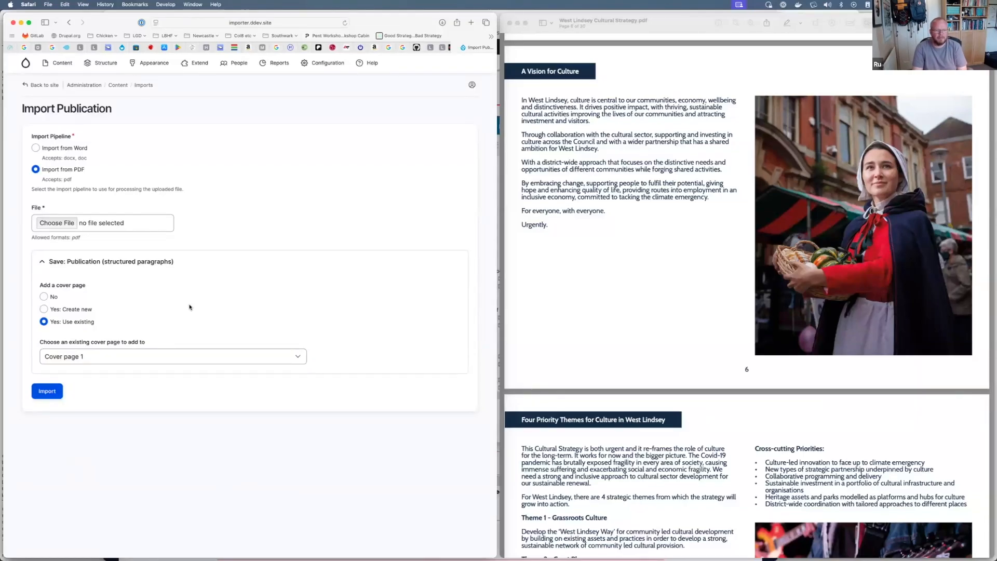
Navigate the admin menu to the Importer's Import Pipelines list
mouse_move(277, 65)
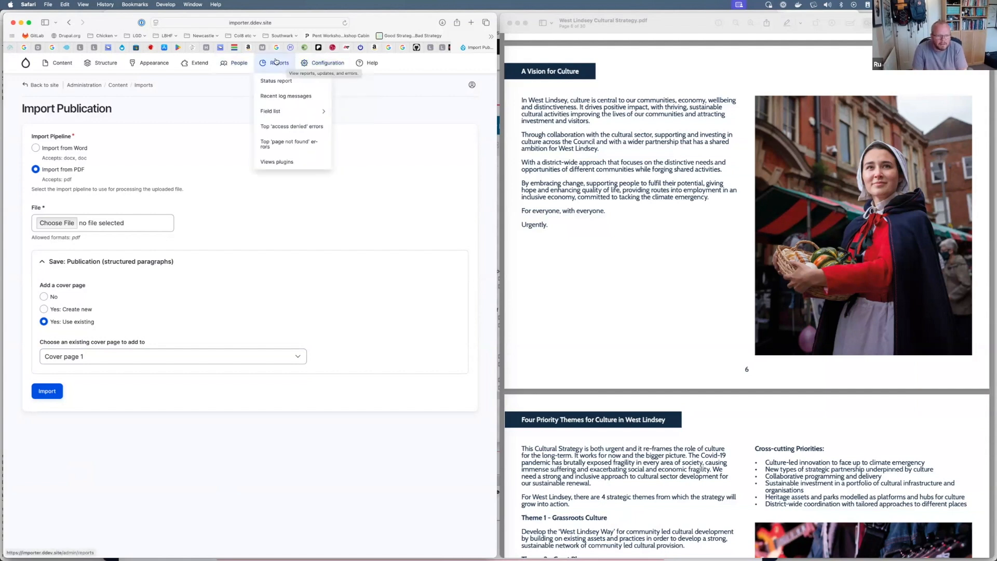
click(276, 63)
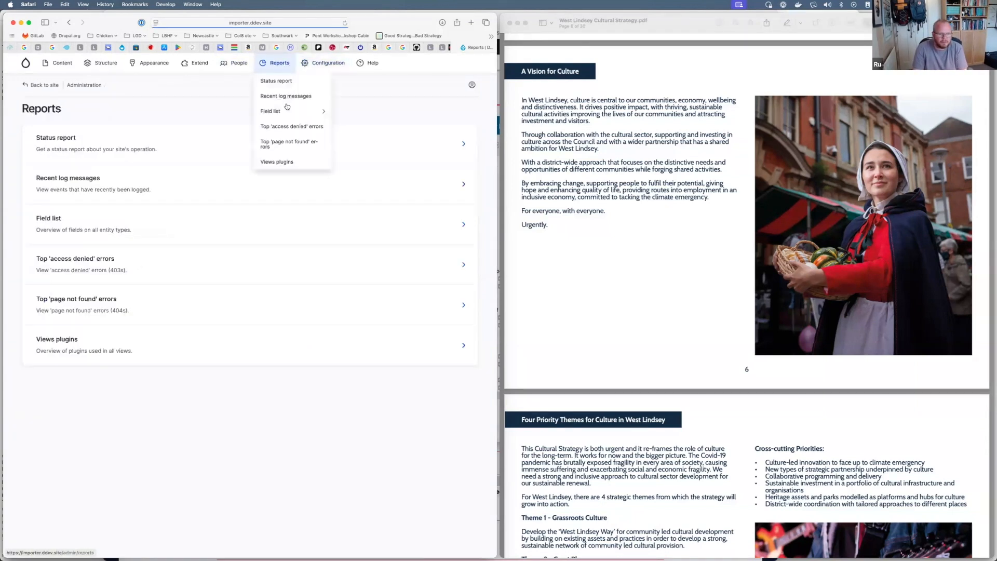
mouse_move(323, 63)
mouse_move(334, 224)
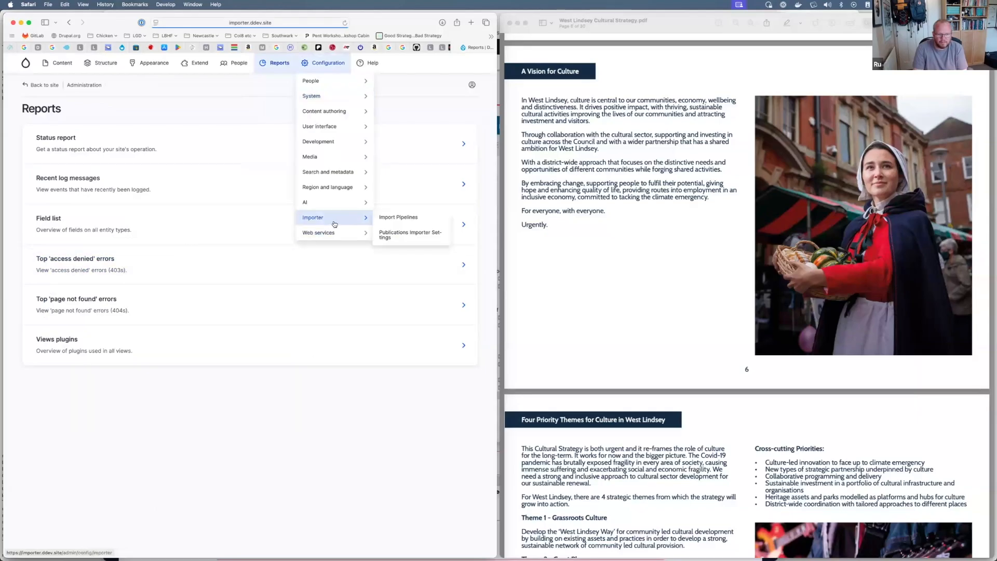
click(408, 222)
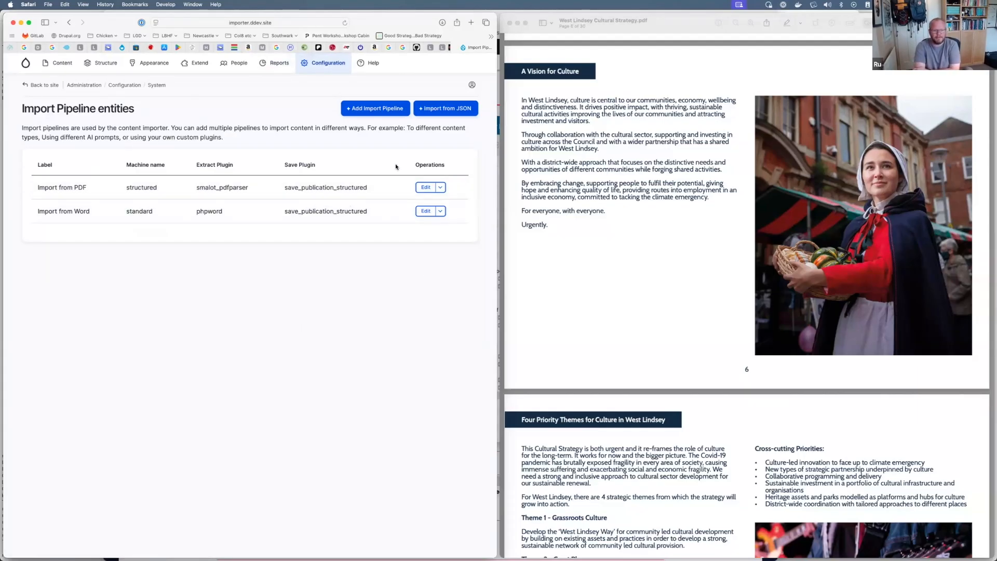
Export the Import from PDF pipeline and scroll through its JSON configuration
click(441, 187)
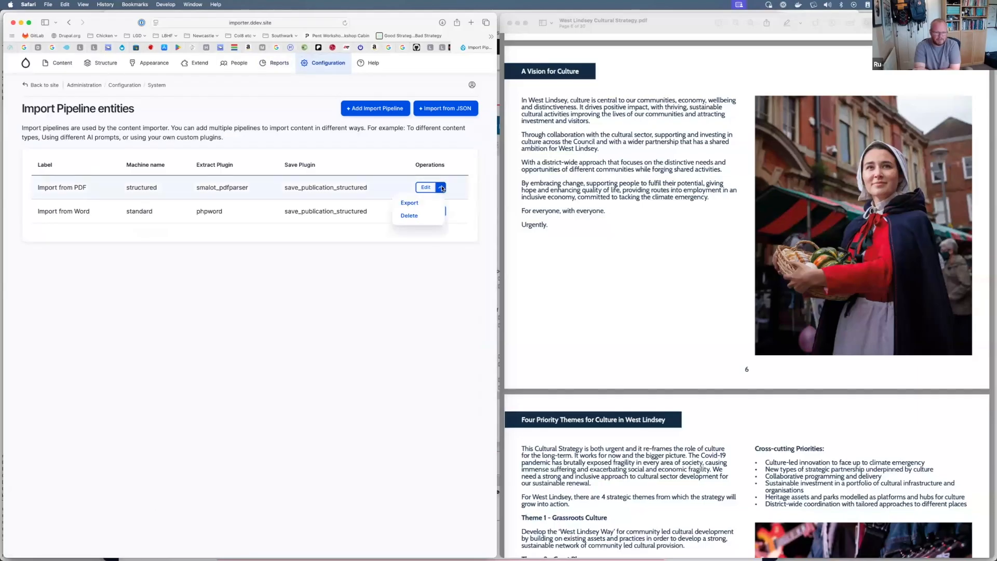
click(410, 203)
scroll(83, 260, down, 5)
scroll(79, 256, up, 5)
scroll(80, 256, down, 10)
Select all of the exported pipeline JSON, then return to the import pipelines list
click(131, 269)
key(super+a)
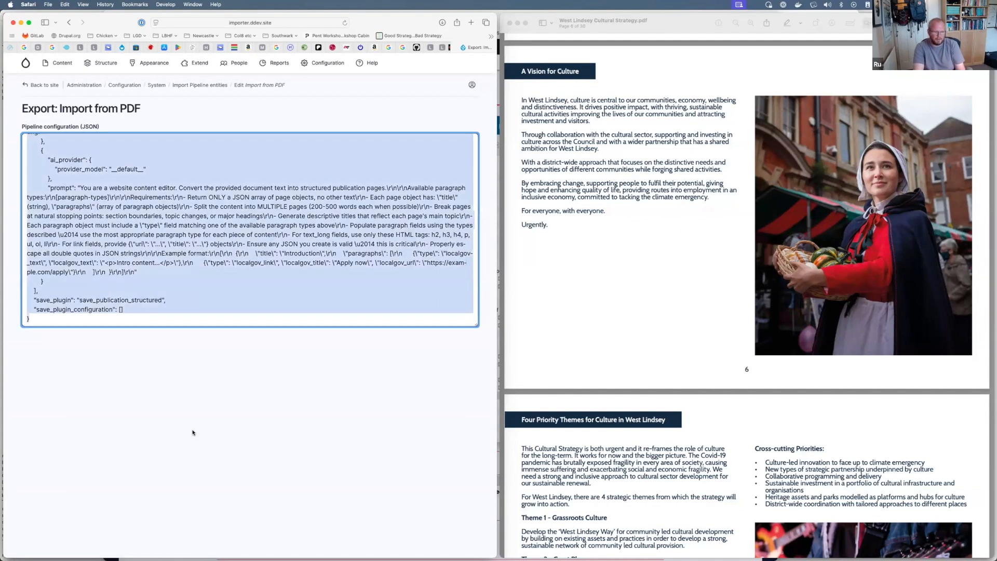
click(194, 433)
key(super+[)
click(439, 108)
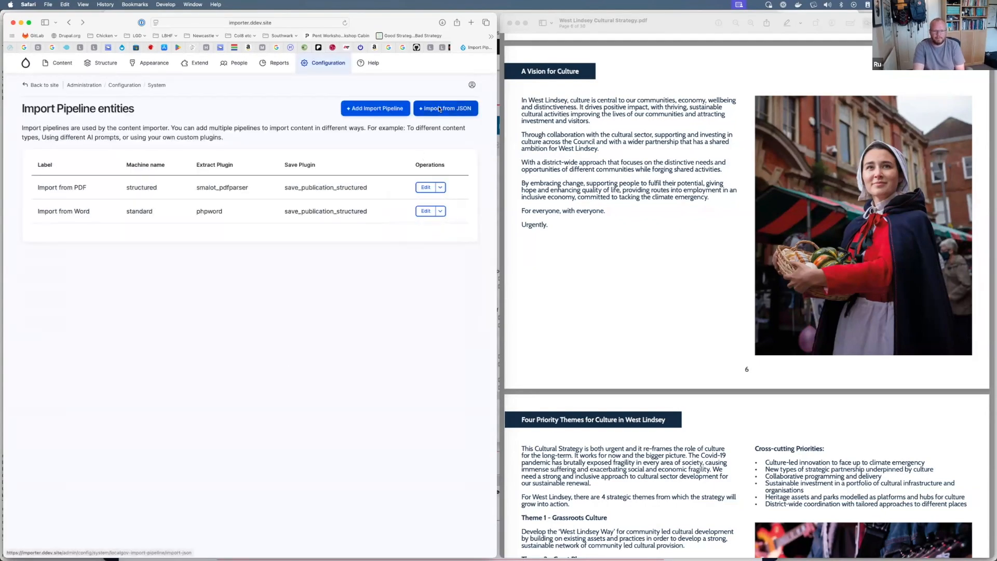
click(155, 241)
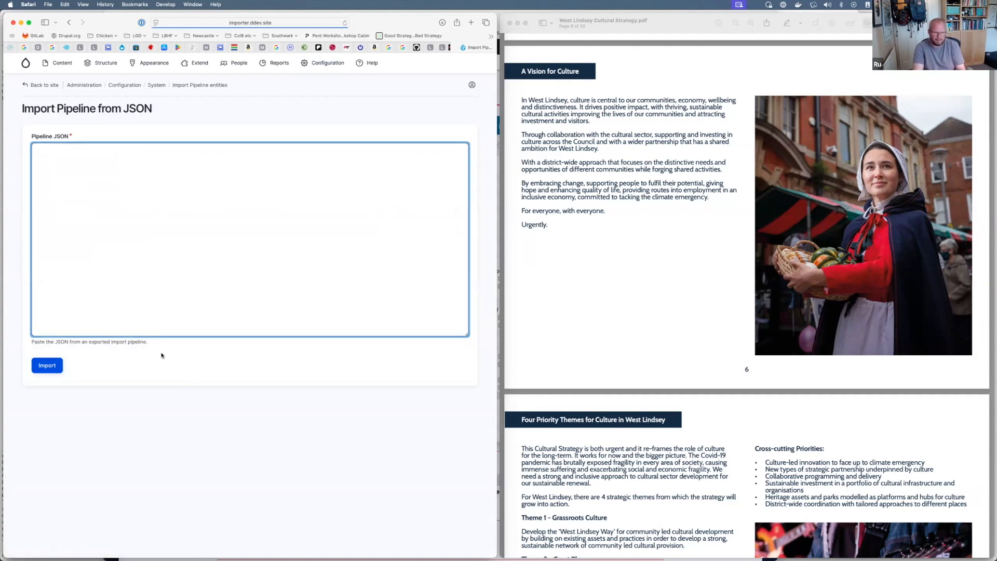
key(super+bracketleft)
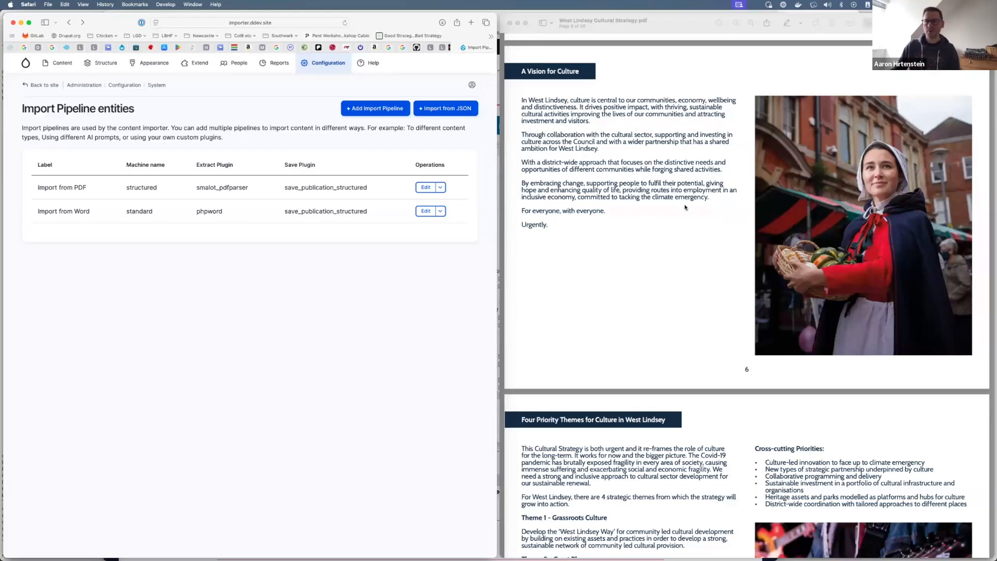
scroll(793, 287, down, 1)
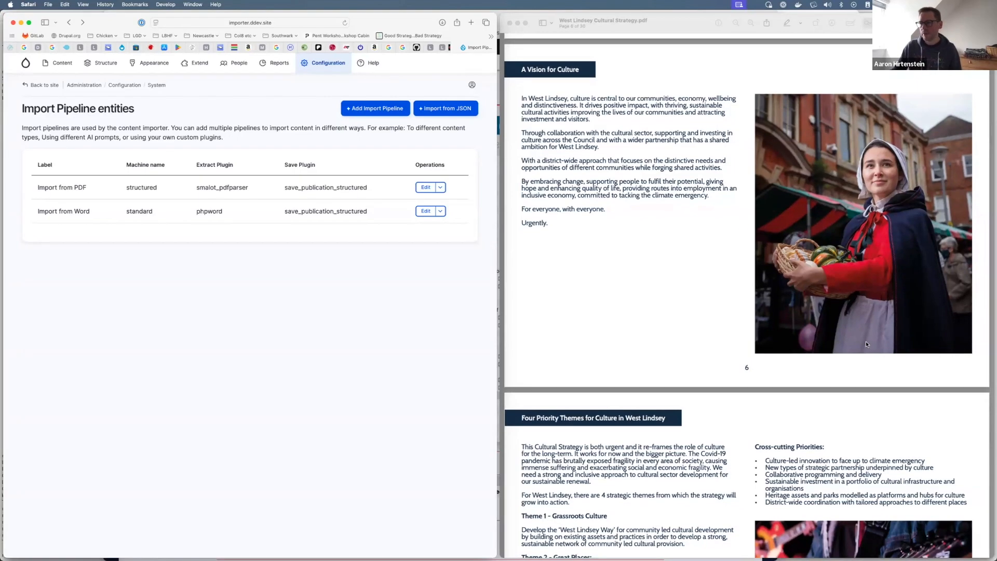
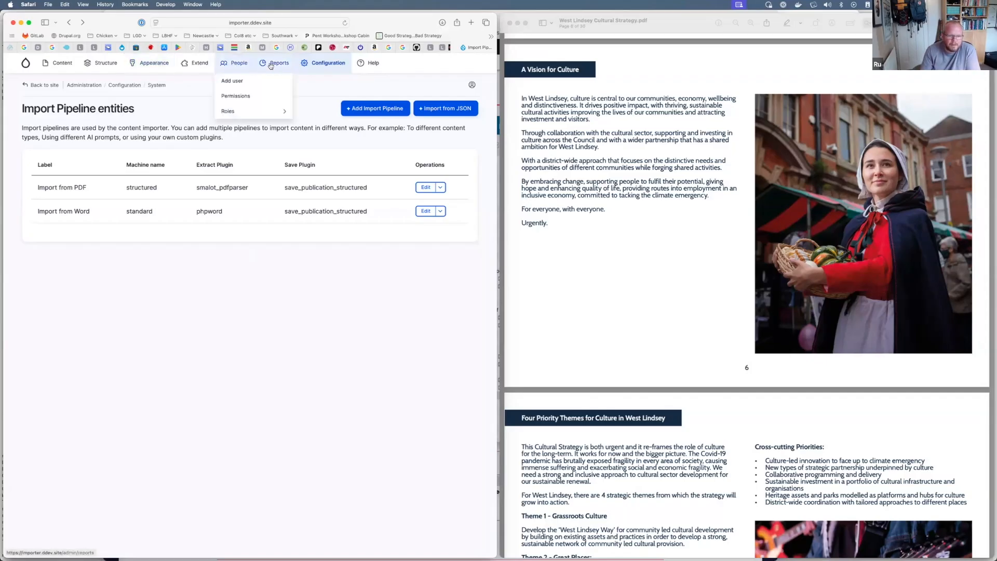
Go back to Import Pipelines via Configuration > AI > Importer and edit Import from PDF
mouse_move(336, 202)
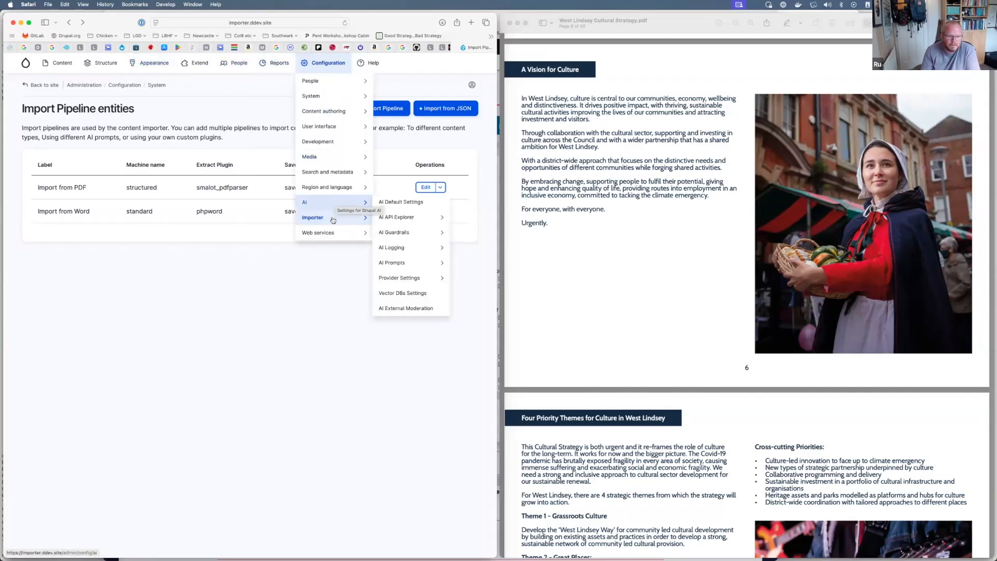
click(405, 219)
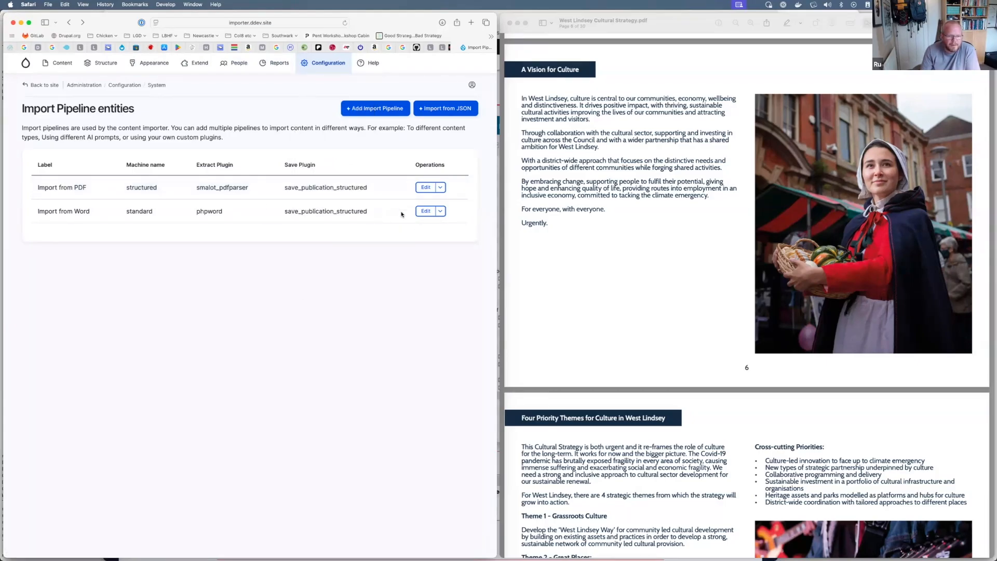
click(426, 187)
Make the AI structured paragraphs Prompt textarea taller
scroll(307, 400, down, 10)
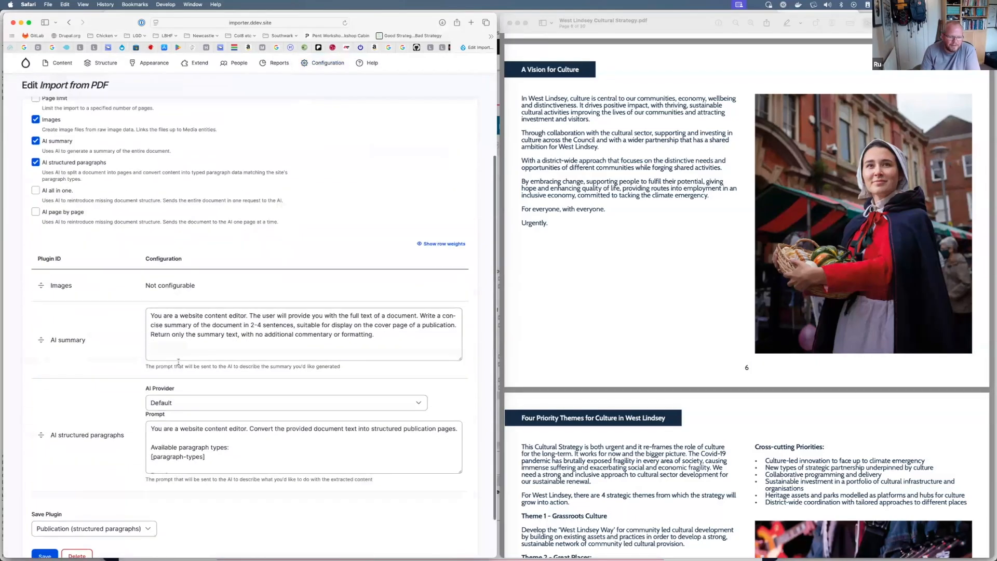
drag(460, 421, 456, 557)
scroll(369, 362, up, 4)
scroll(338, 322, down, 7)
scroll(267, 287, up, 1)
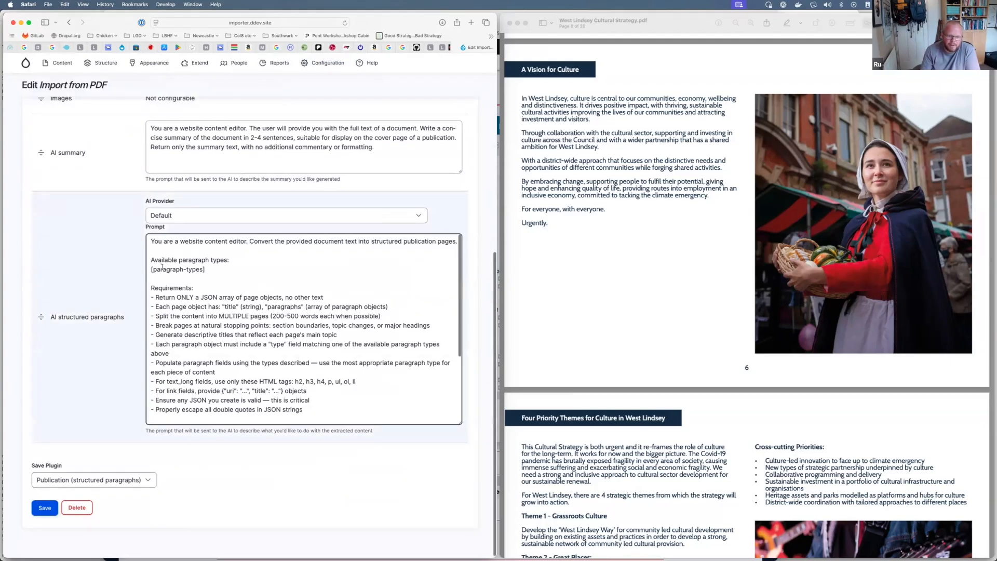
Highlight the prompt's opening lines and its list of requirements
drag(152, 241, 337, 425)
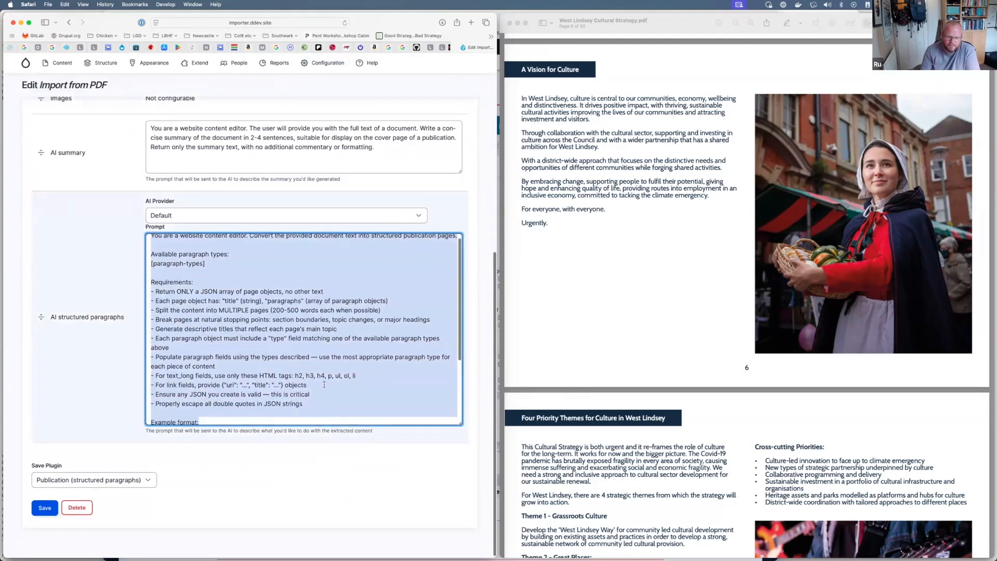
click(324, 384)
scroll(324, 384, down, 2)
drag(326, 387, 160, 274)
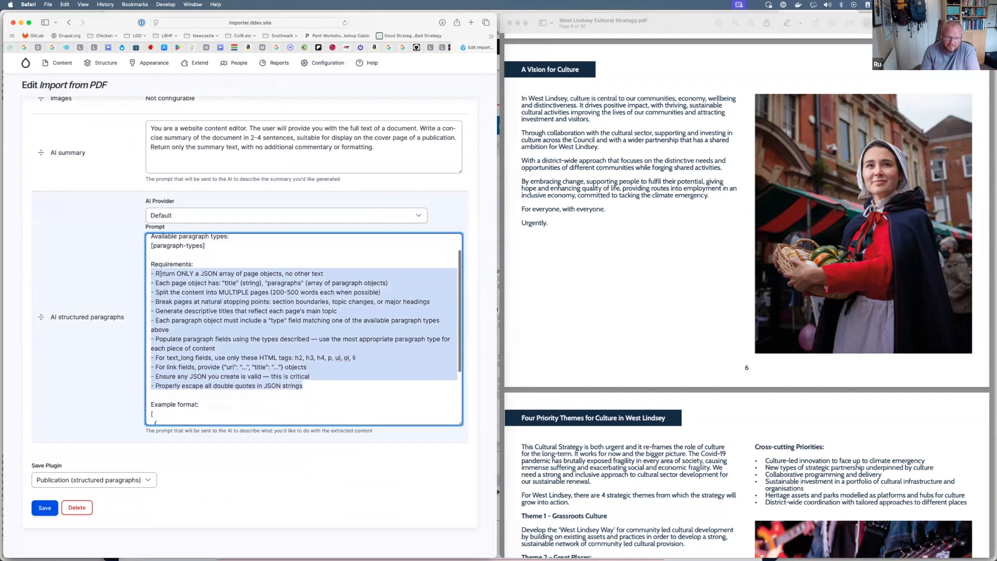
click(333, 372)
scroll(333, 371, down, 3)
scroll(337, 372, up, 2)
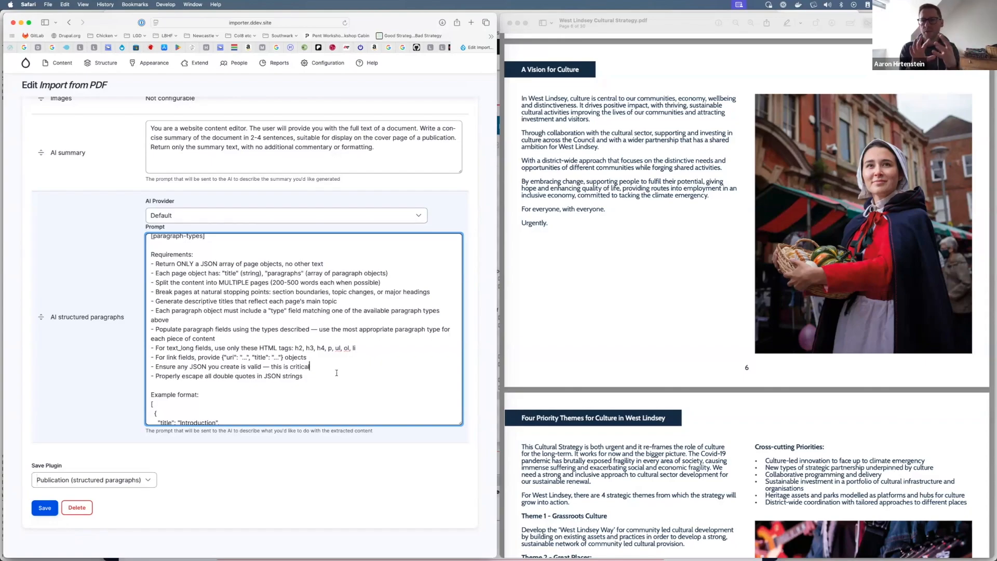
Select and deselect the AI summary prompt text, then open a new Safari tab
click(291, 497)
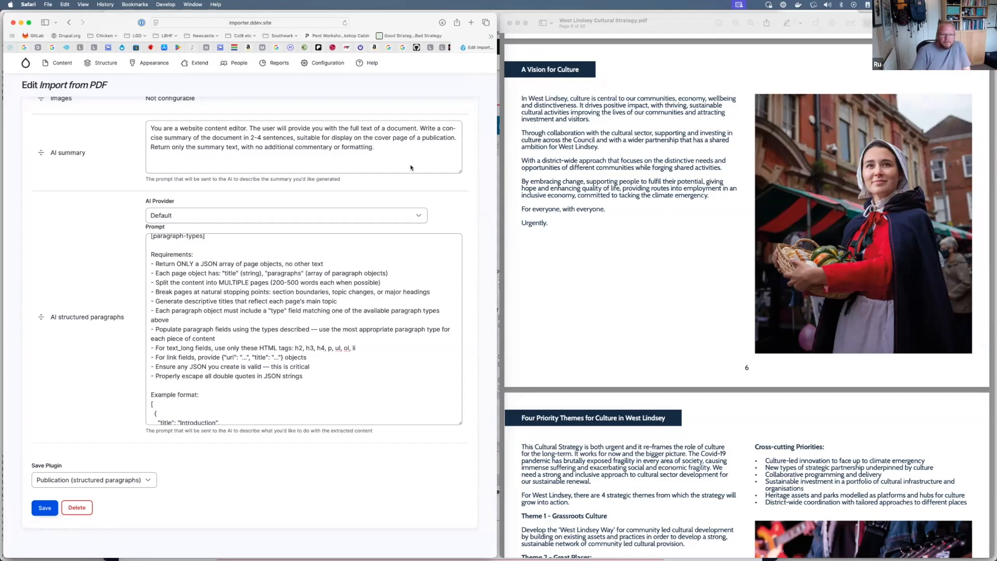
drag(386, 148, 106, 123)
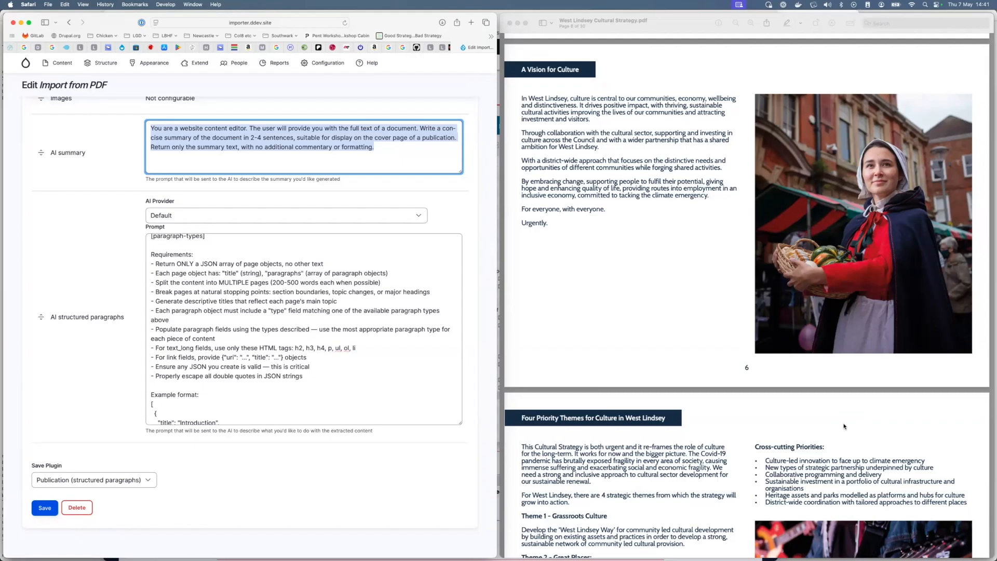
click(309, 490)
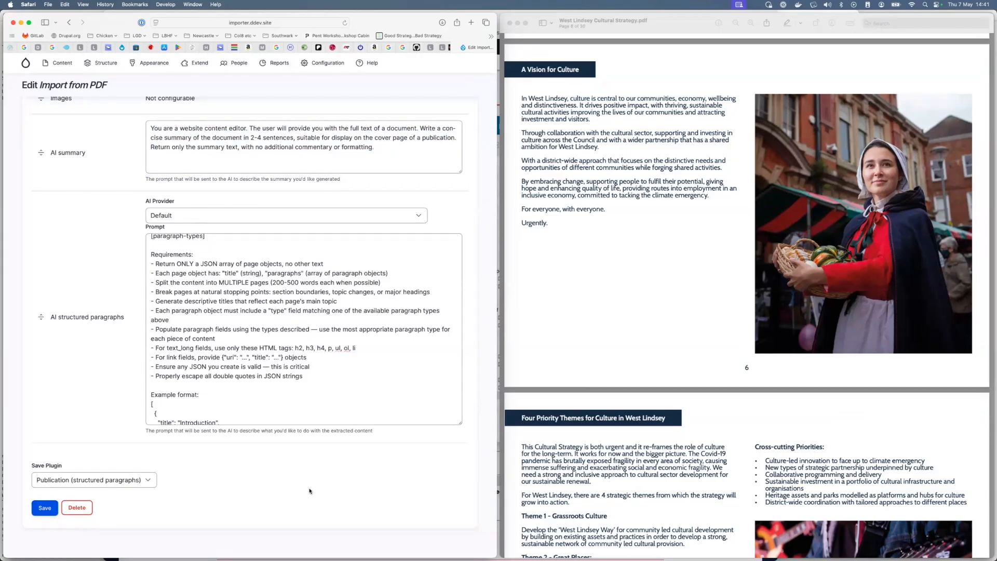
key(super+t)
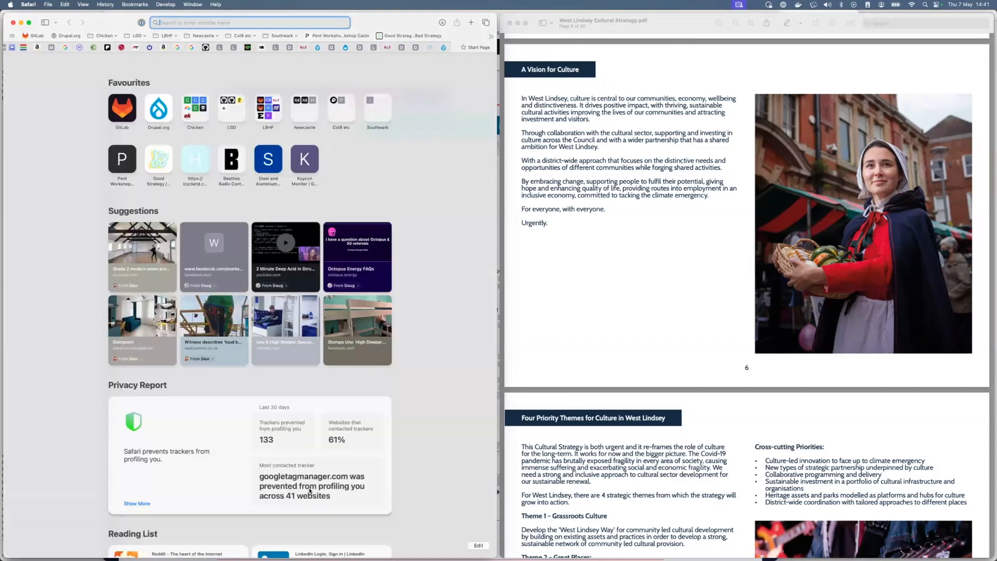
Load drupal.org/project/importer in the new tab
text(drupal.org/)
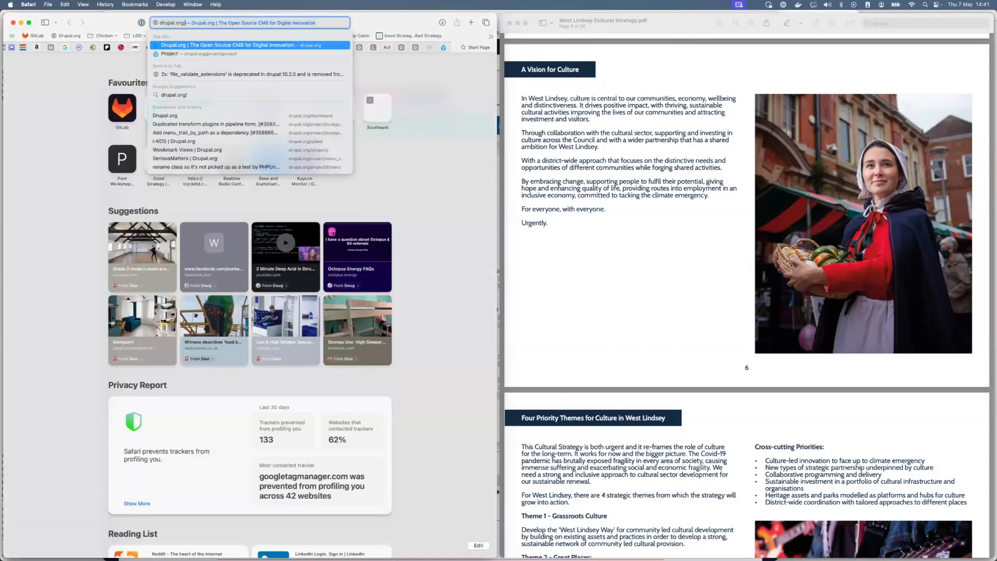
text(project/)
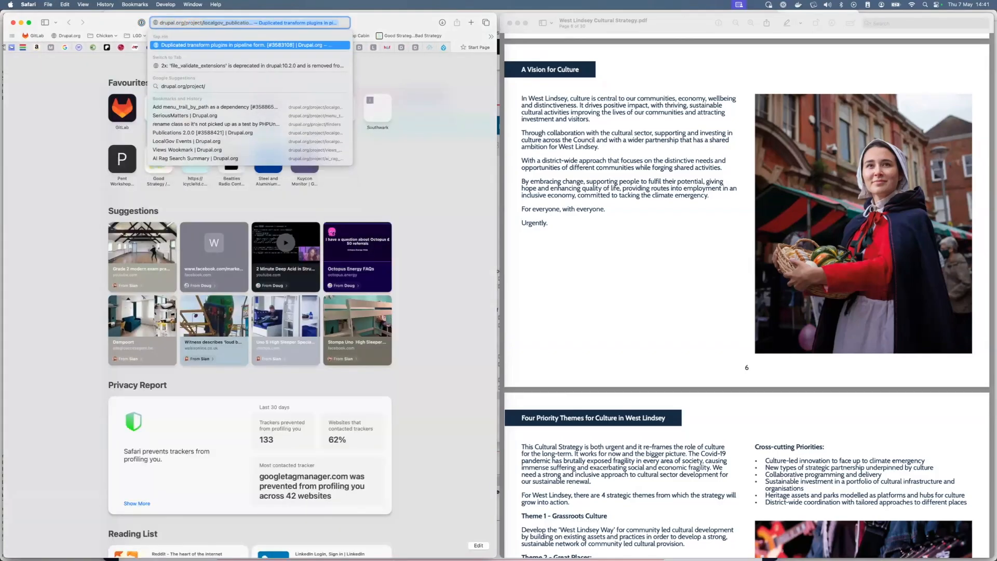
text(importer)
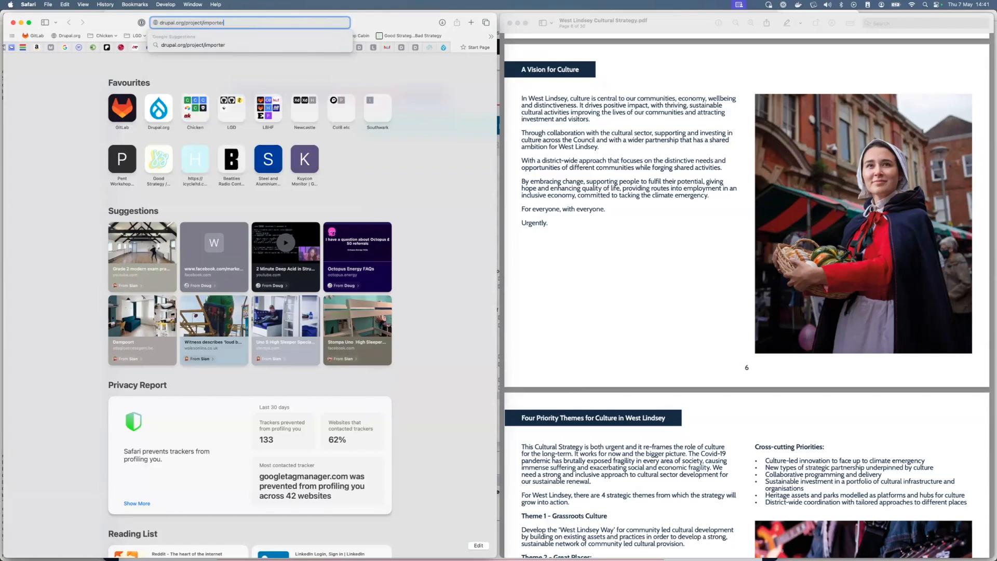
key(Return)
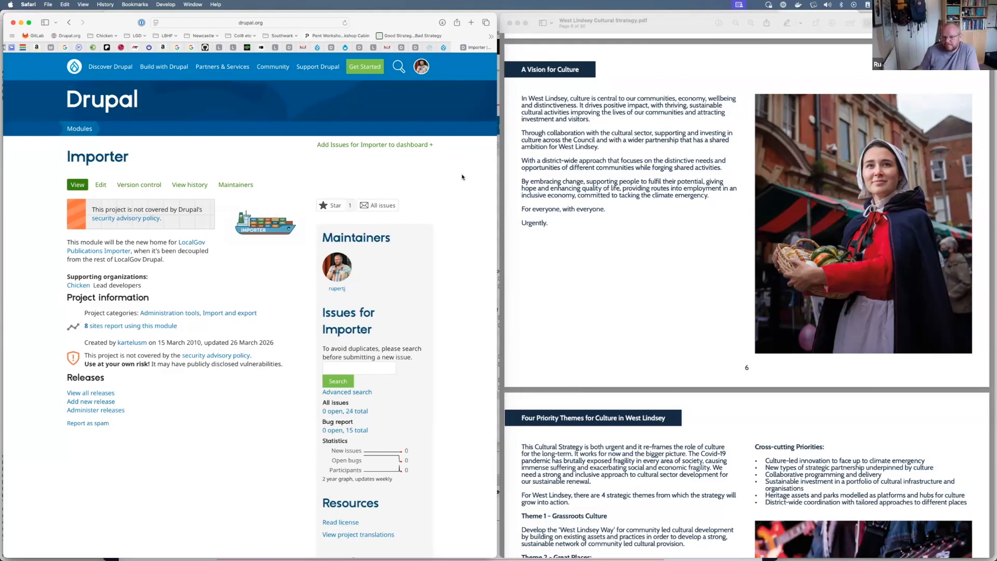
Switch back to the Edit Import from PDF tab and scroll up its plugin configuration
click(444, 48)
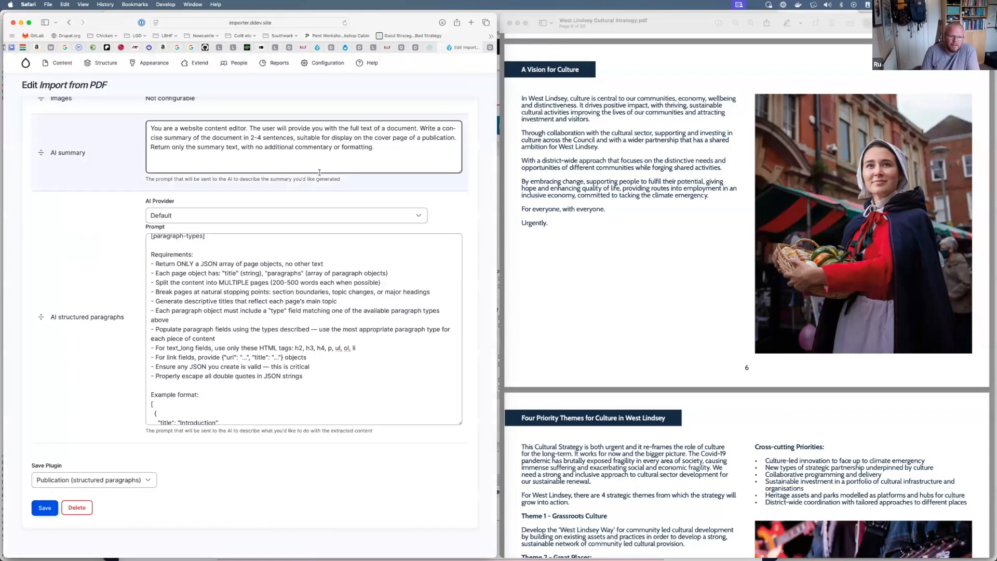
scroll(320, 175, up, 4)
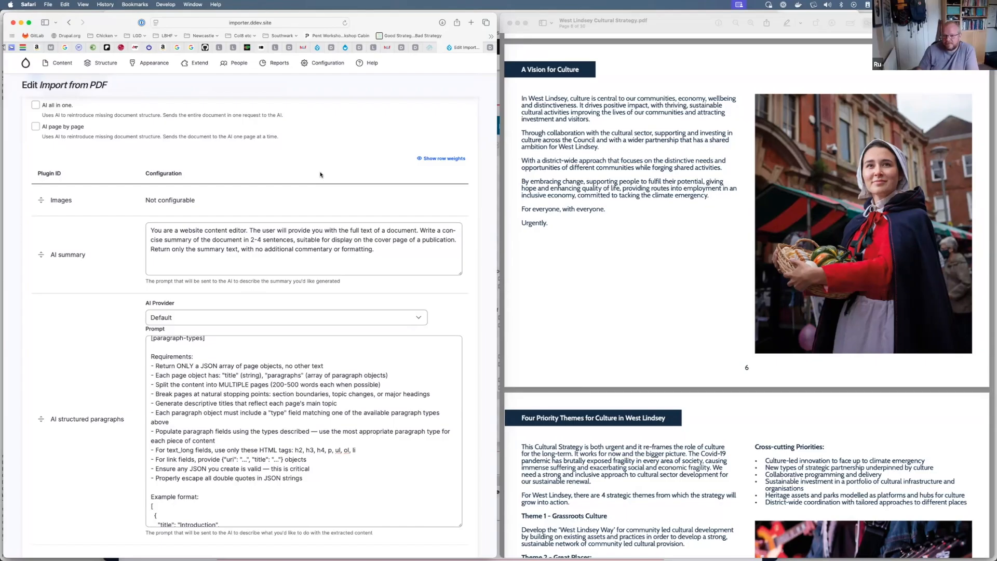
Start adding a new import pipeline from the pipelines list and type its name
scroll(279, 212, up, 5)
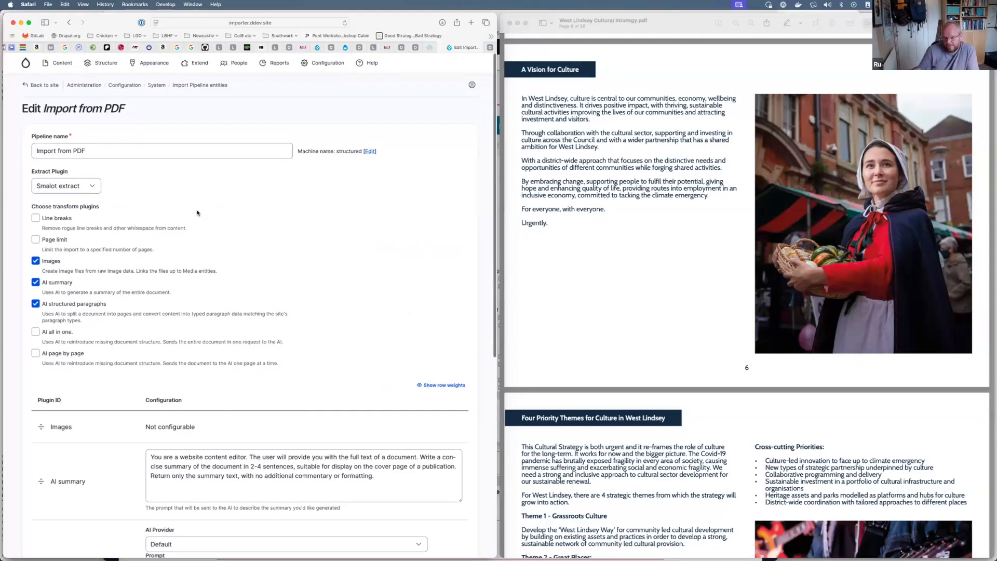
click(198, 86)
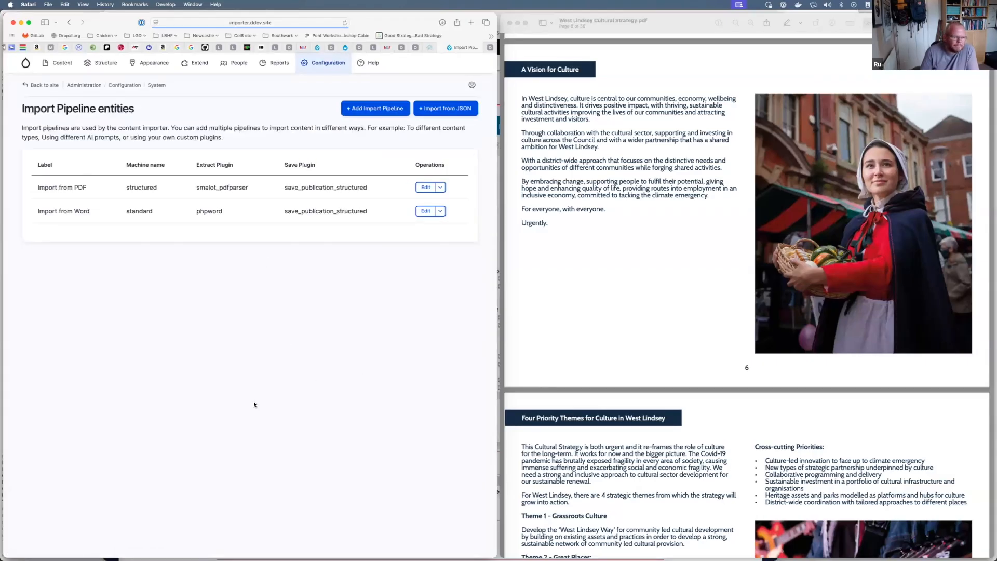
click(374, 108)
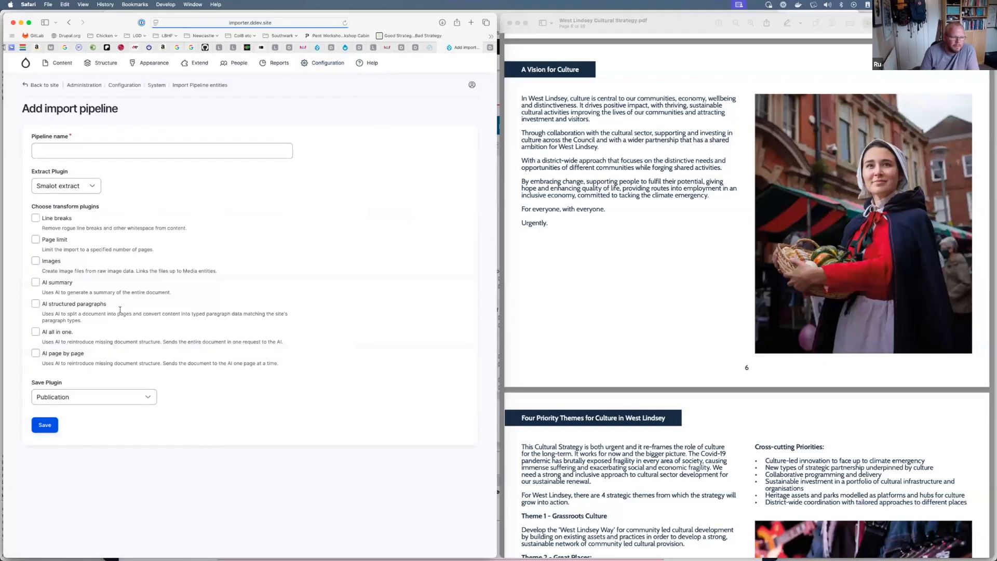
click(137, 150)
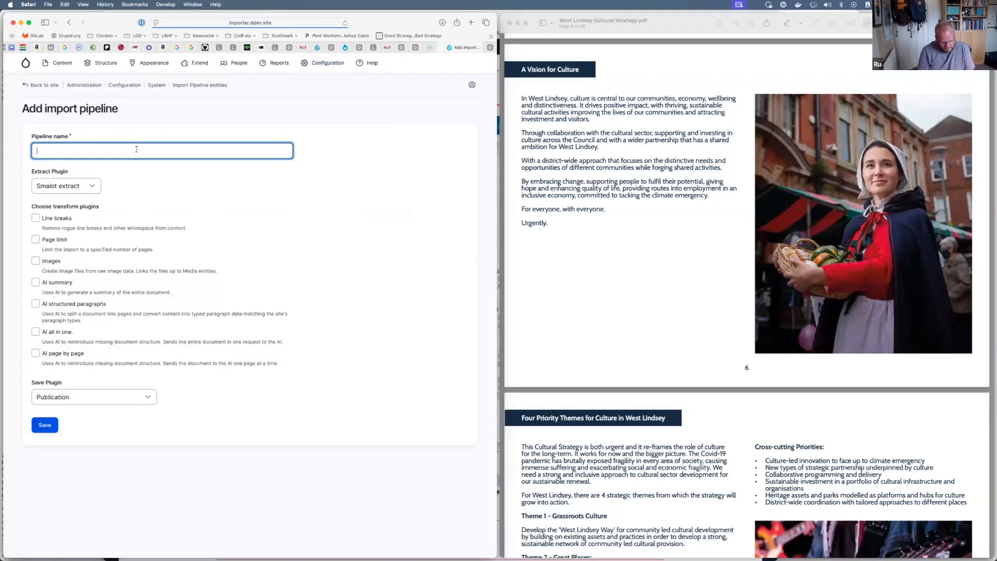
text(Ru's piepline)
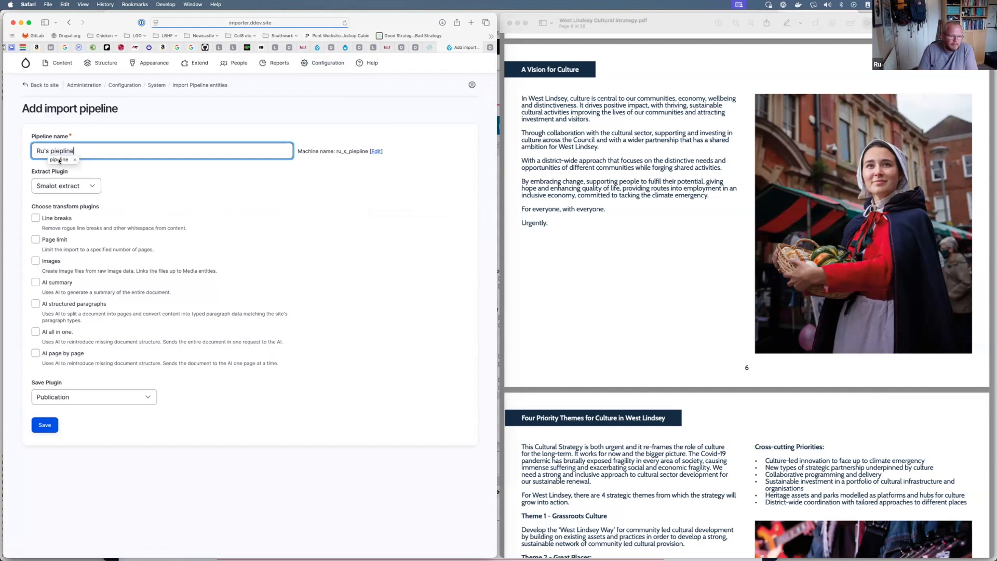
click(126, 193)
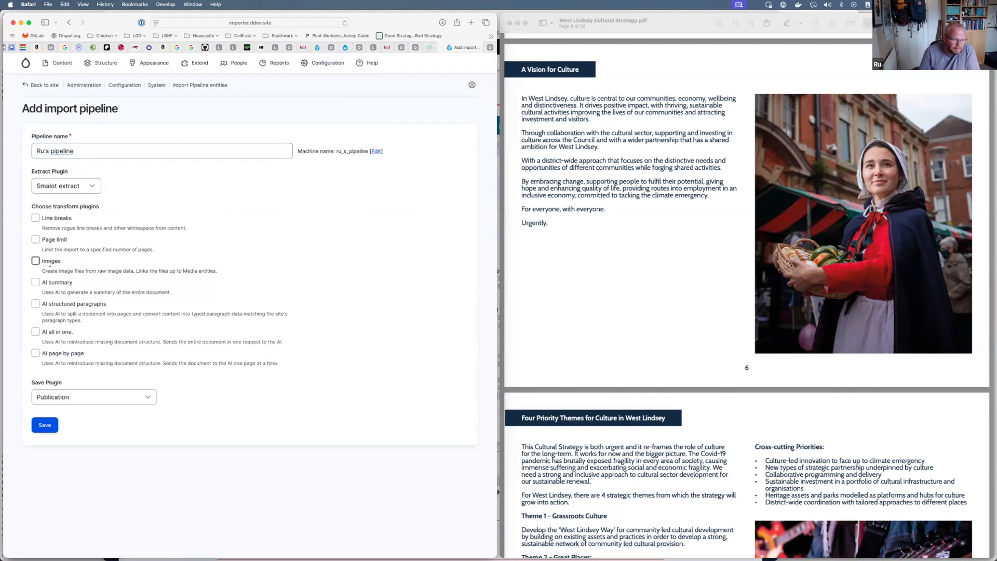
Enable Images and AI structured paragraphs, choose Publication (structured paragraphs) saving, and save
click(52, 262)
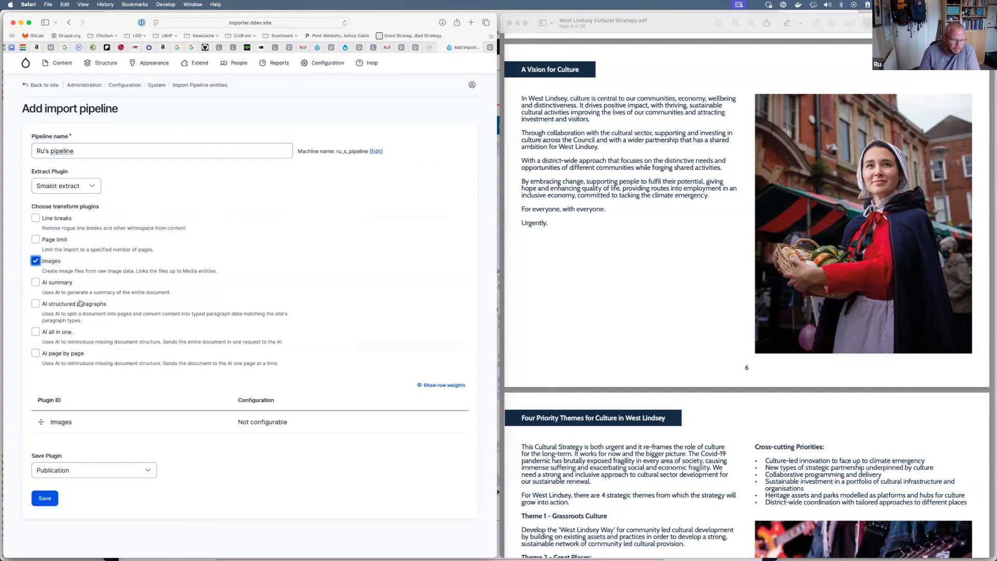
click(35, 304)
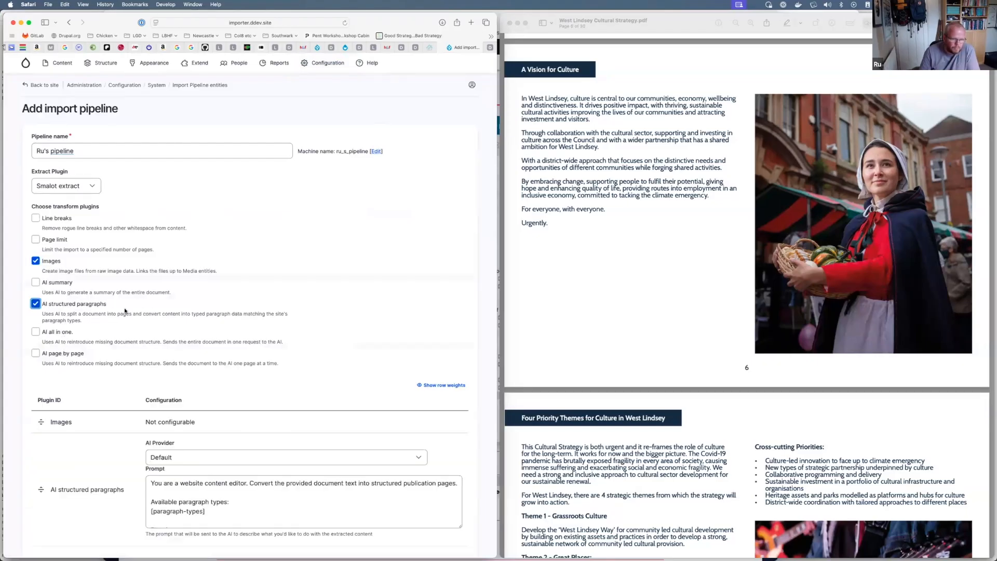
scroll(256, 300, down, 4)
scroll(322, 405, down, 3)
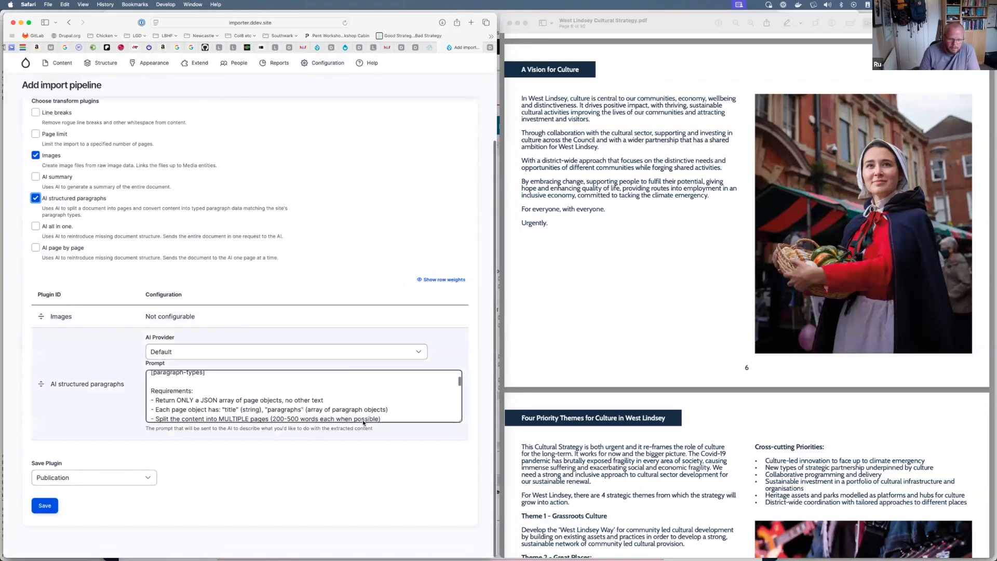
drag(461, 420, 462, 552)
scroll(253, 424, down, 1)
scroll(254, 424, down, 6)
scroll(259, 368, up, 5)
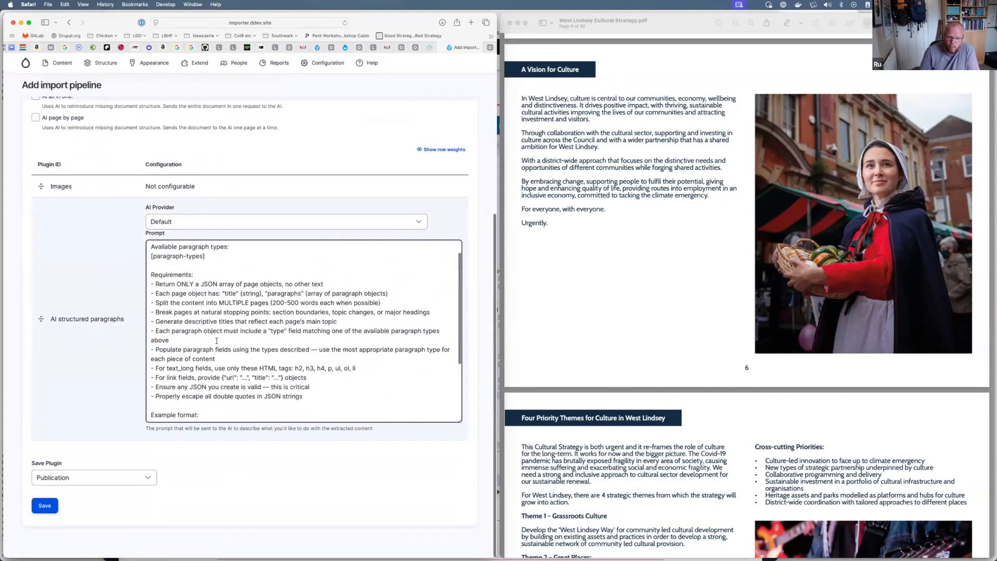
scroll(258, 367, down, 2)
click(113, 481)
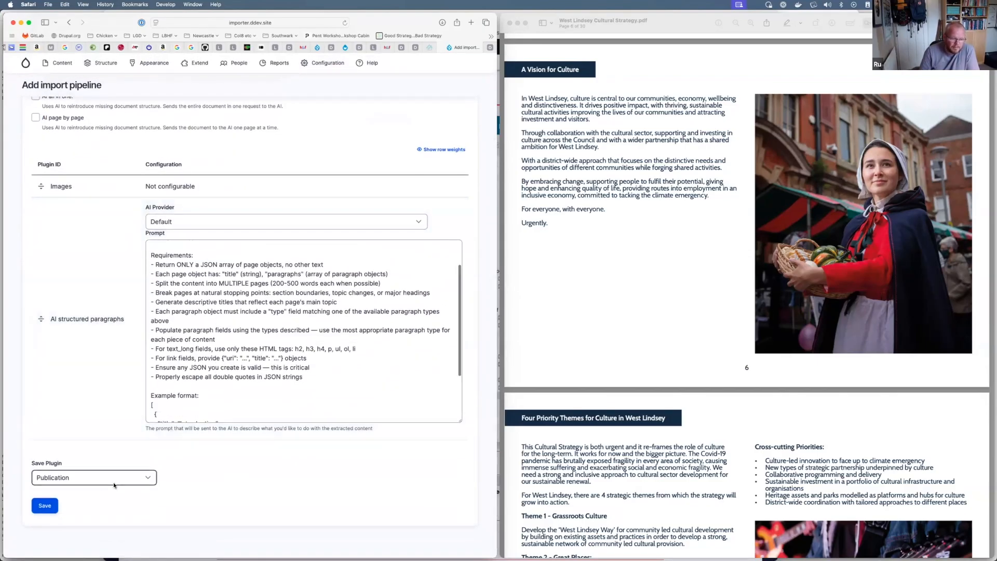
click(107, 487)
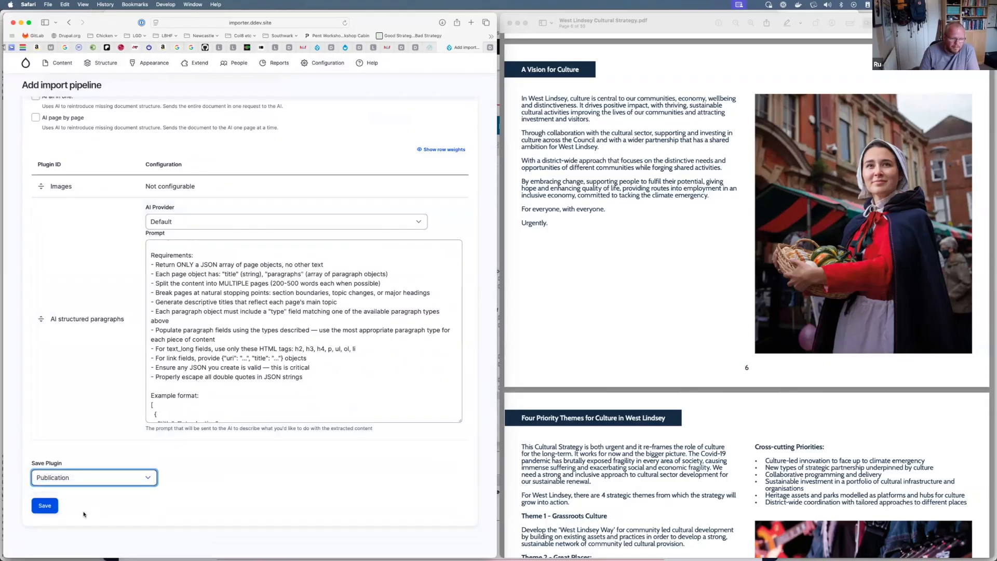
click(45, 505)
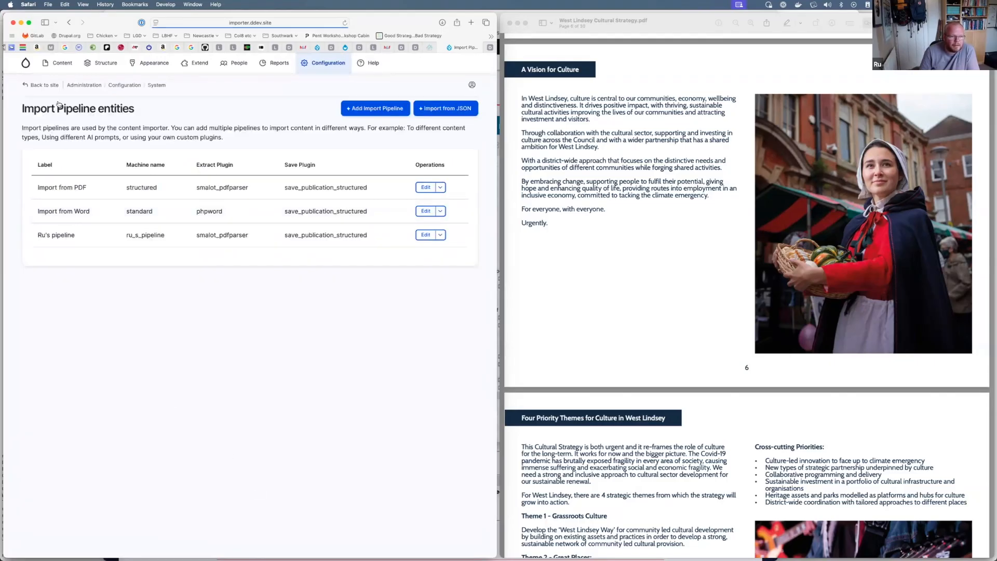
Open Content > Imports and start a new Import Publication
mouse_move(57, 70)
click(61, 157)
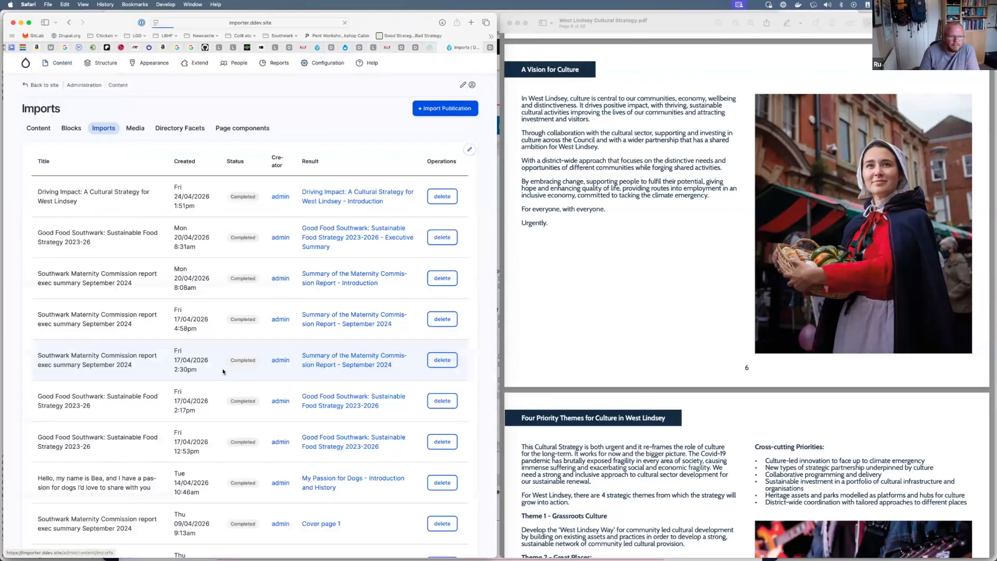
click(441, 110)
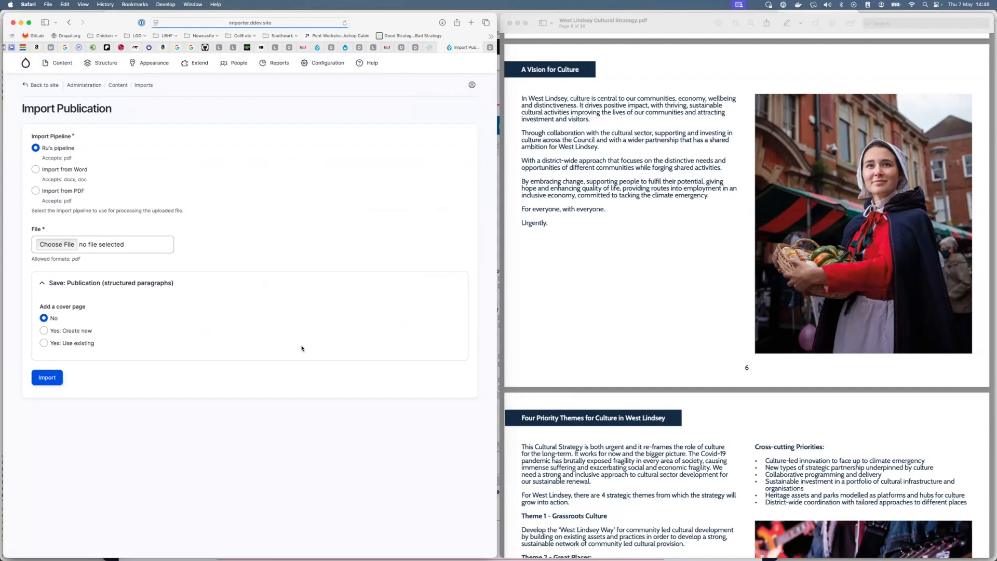
Open the custom pipeline's edit form from Configuration > Importer > Import Pipelines
mouse_move(323, 63)
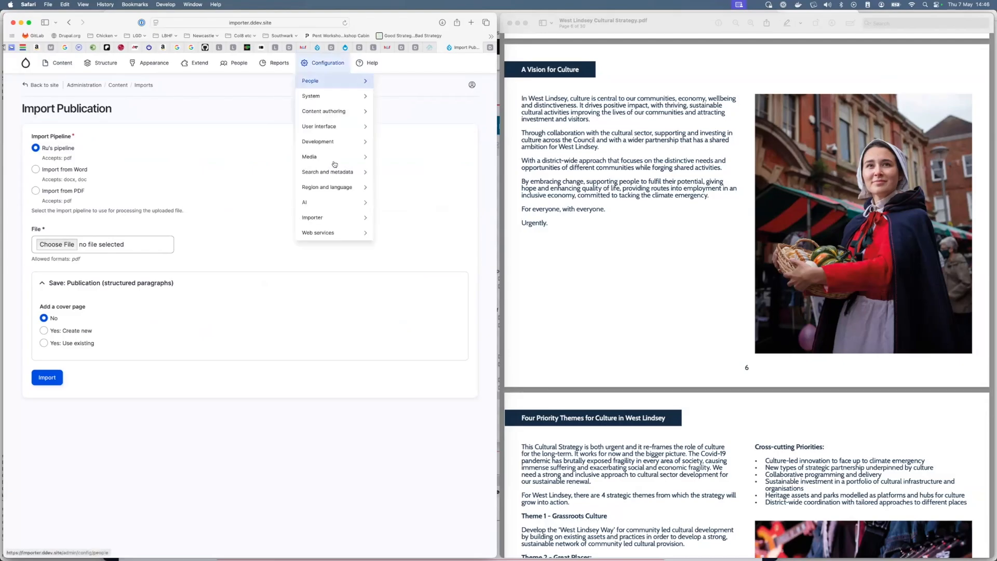
mouse_move(337, 203)
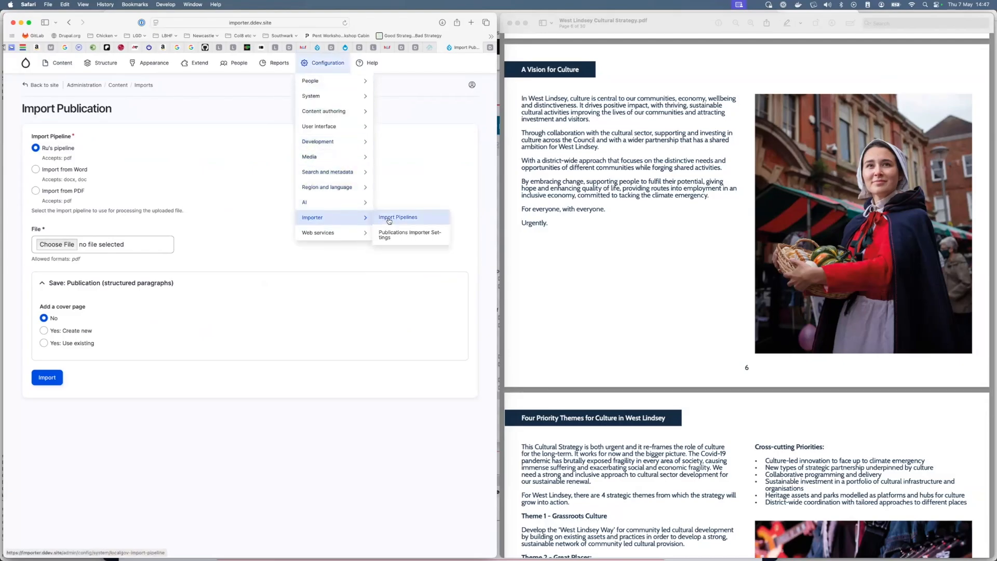
click(389, 221)
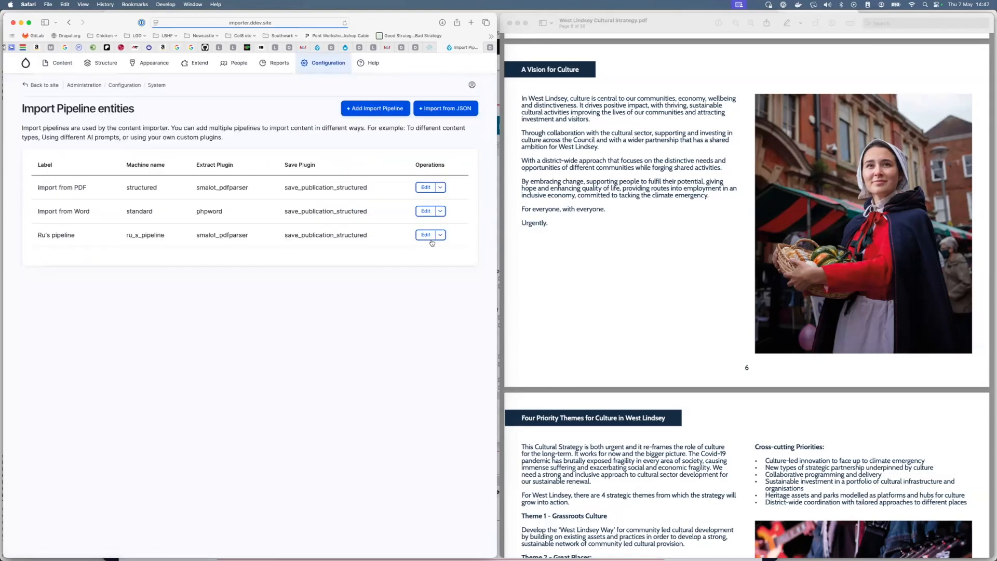
click(428, 235)
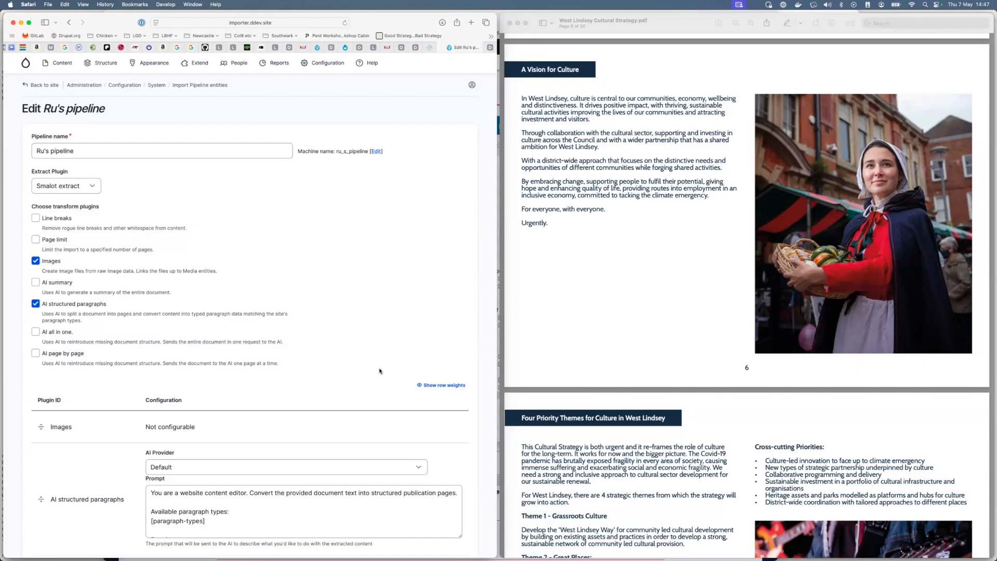
Scroll to the AI structured paragraphs prompt and make its textarea taller
scroll(379, 370, down, 3)
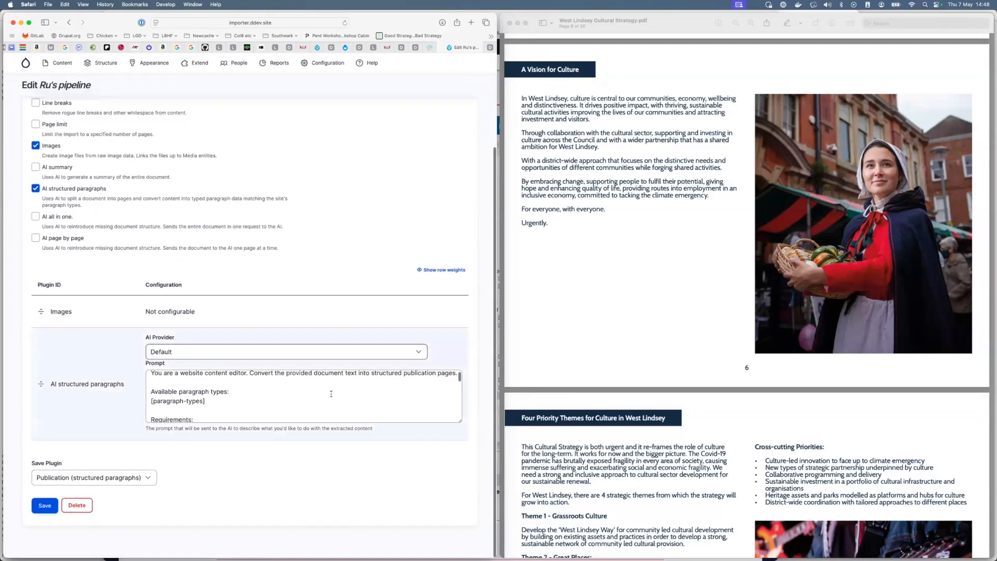
scroll(340, 396, down, 1)
scroll(340, 396, down, 1)
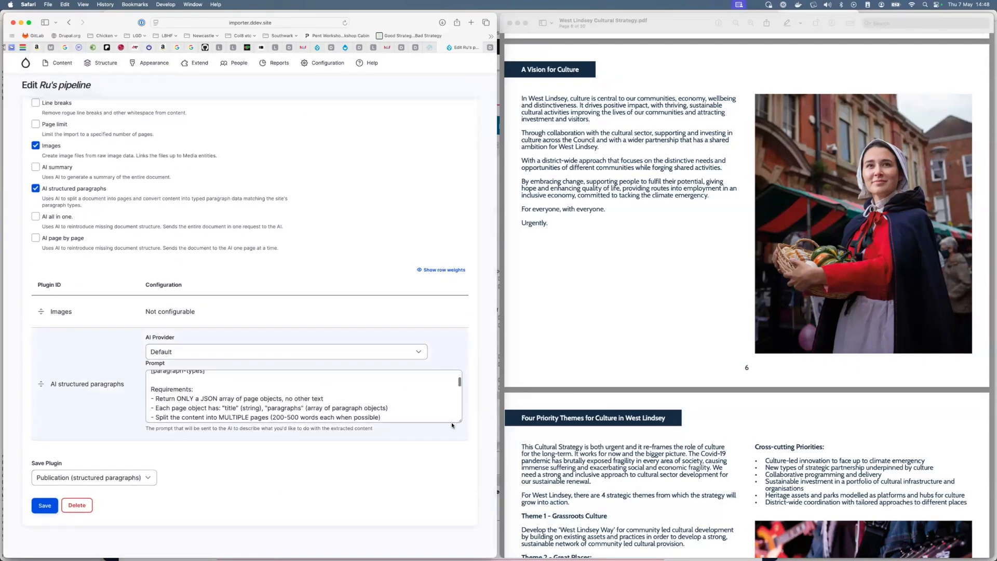
drag(460, 420, 461, 560)
scroll(390, 510, down, 1)
scroll(468, 299, down, 2)
scroll(338, 382, up, 3)
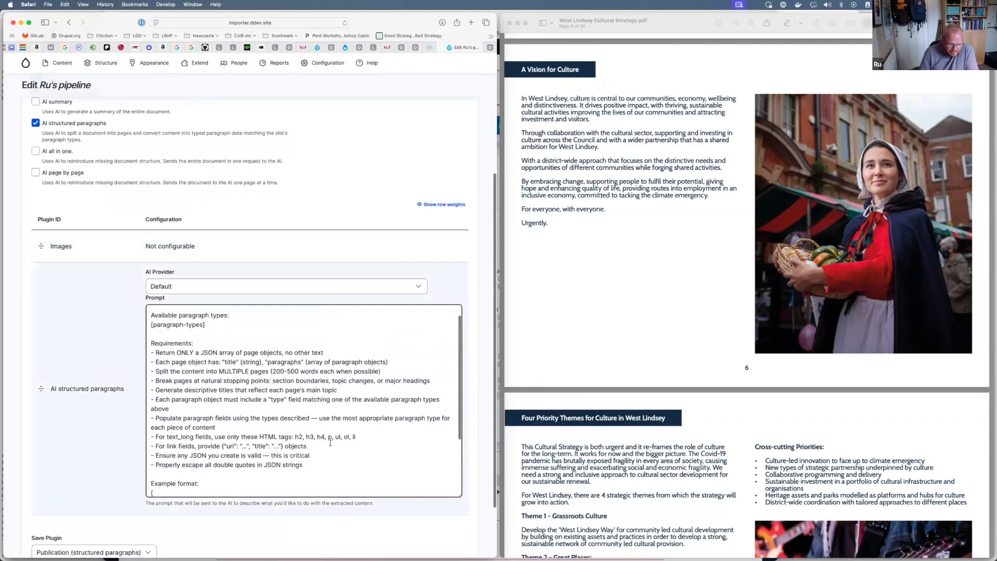
scroll(319, 450, down, 1)
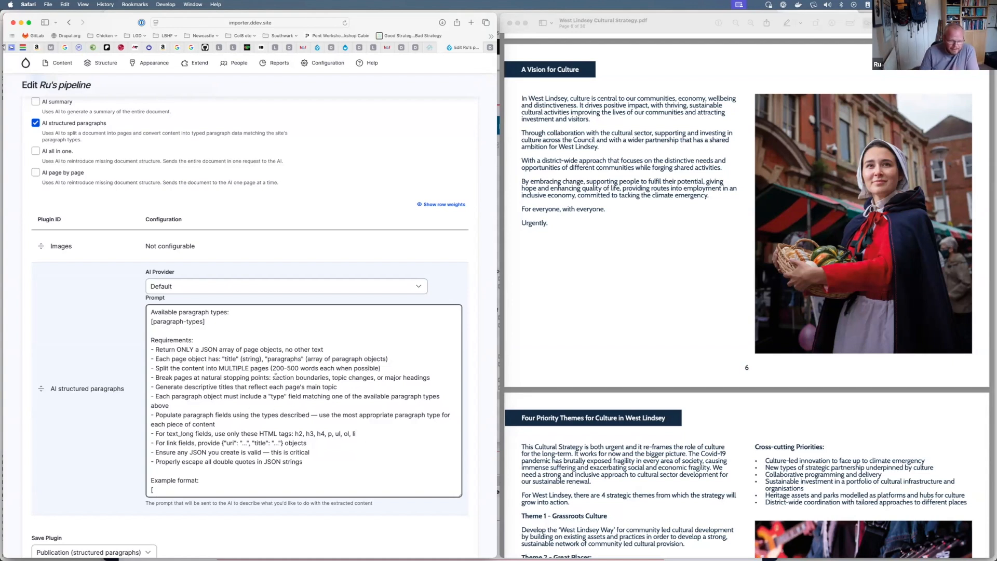
Read through the prompt's requirements and example format, then switch to PhpStorm
scroll(276, 376, down, 5)
scroll(276, 376, up, 3)
scroll(275, 376, down, 1)
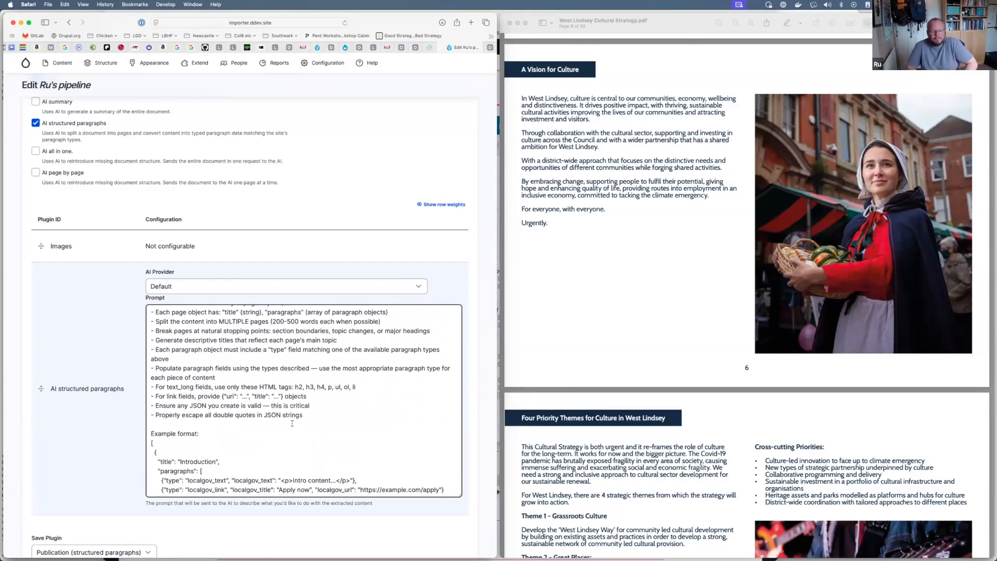
scroll(153, 358, up, 2)
scroll(152, 359, up, 5)
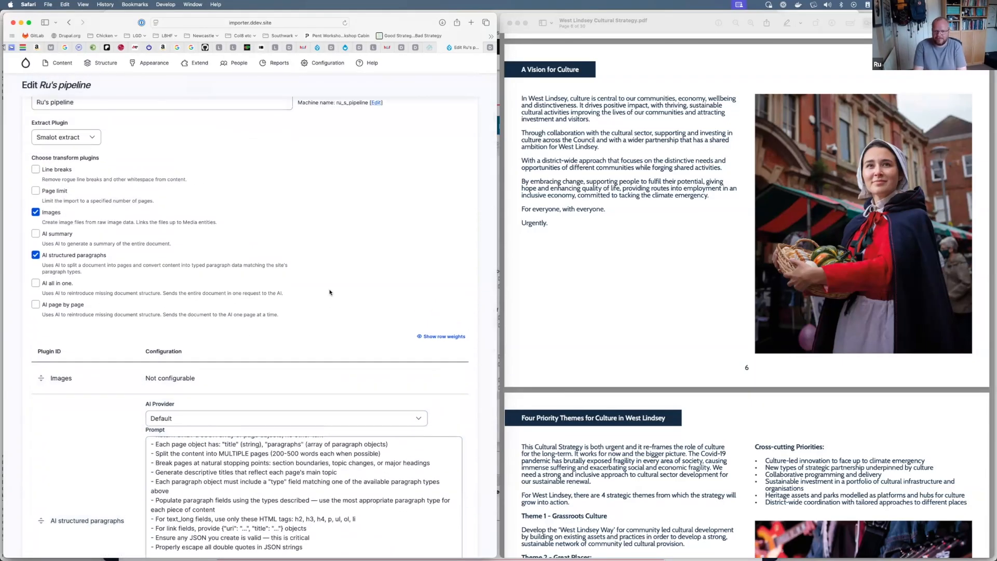
scroll(322, 322, up, 1)
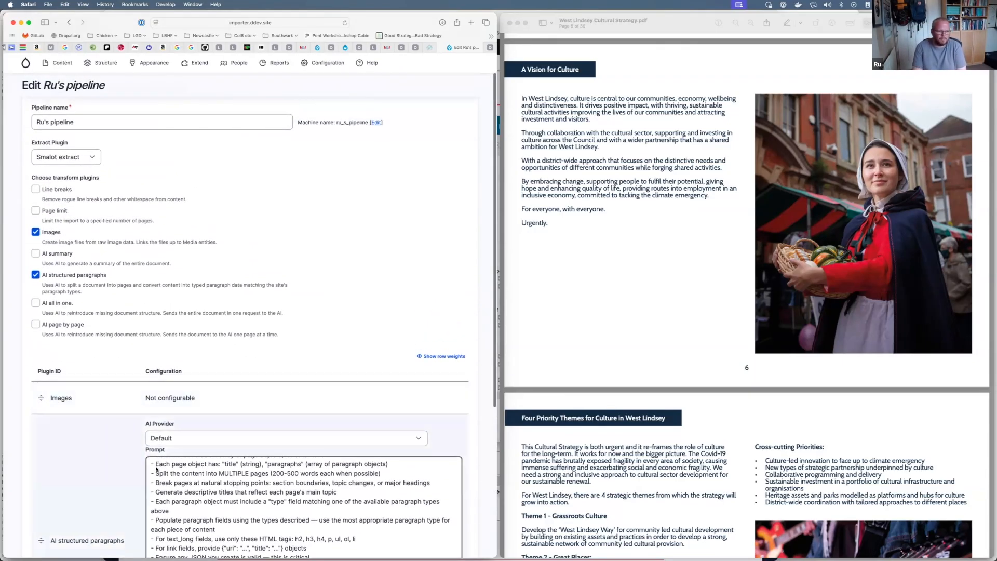
scroll(208, 488, up, 1)
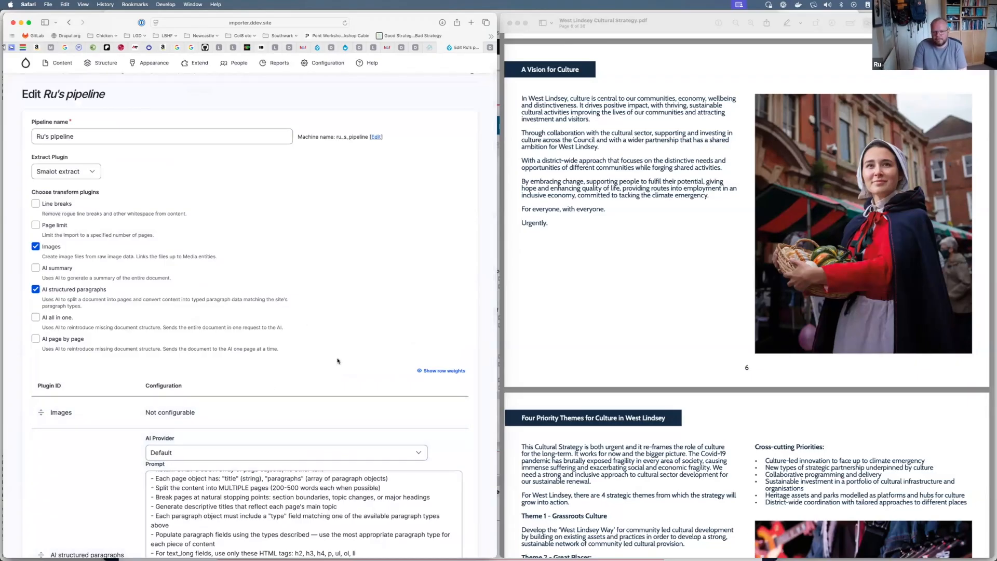
scroll(358, 297, down, 1)
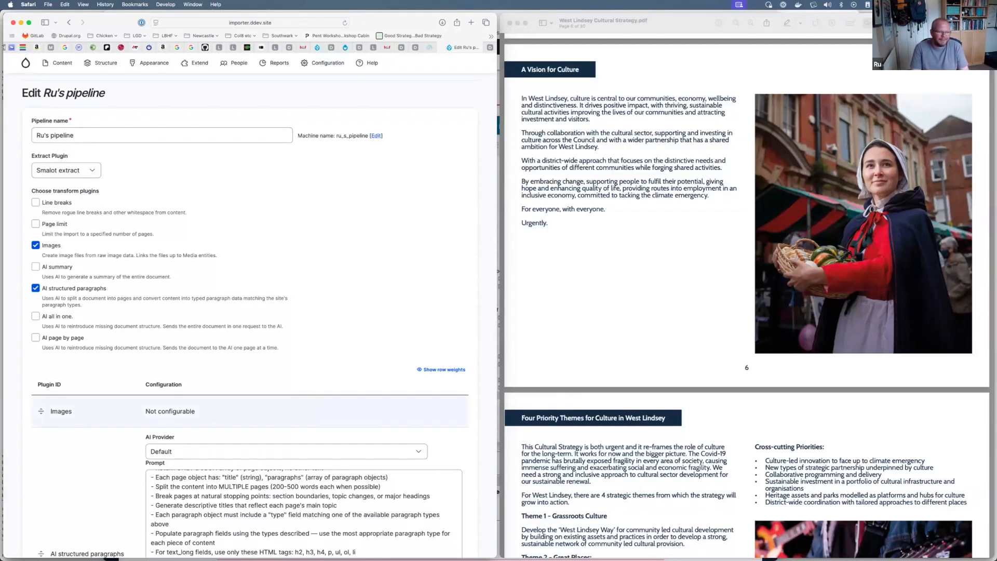
key(super+Tab)
Reposition the project window and expand the localgov_publications_importer module
drag(265, 71, 155, 46)
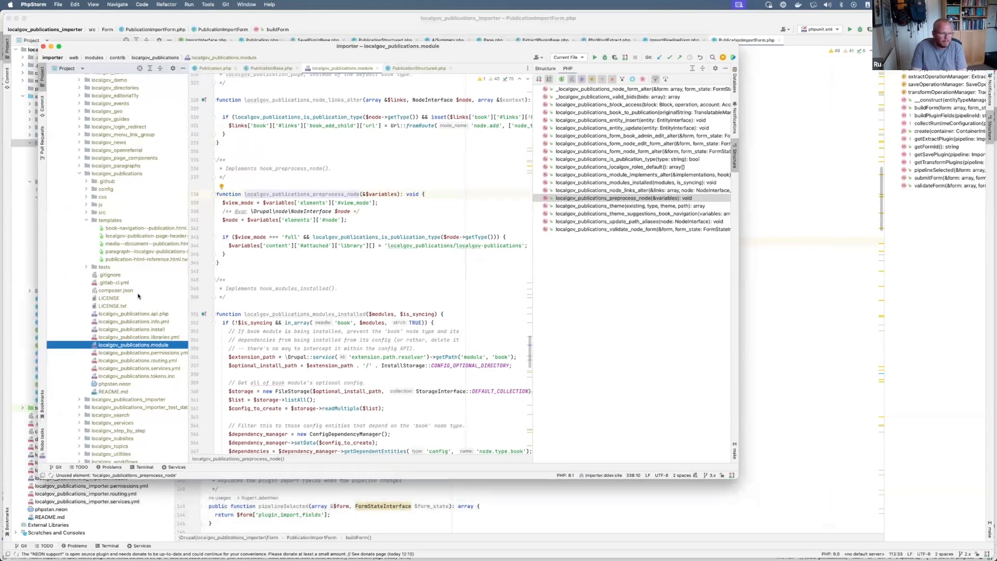
scroll(83, 280, up, 5)
scroll(78, 283, down, 2)
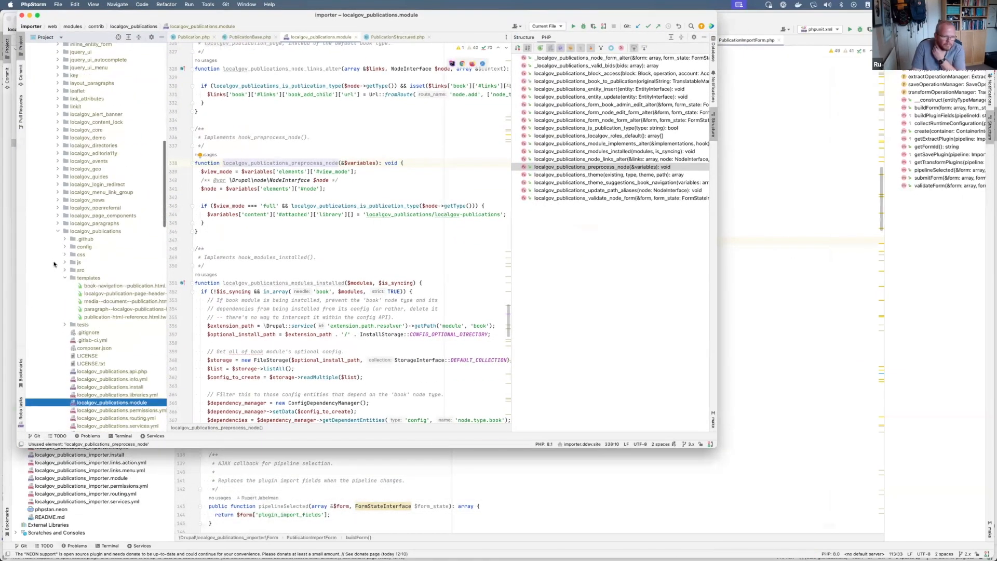
click(58, 231)
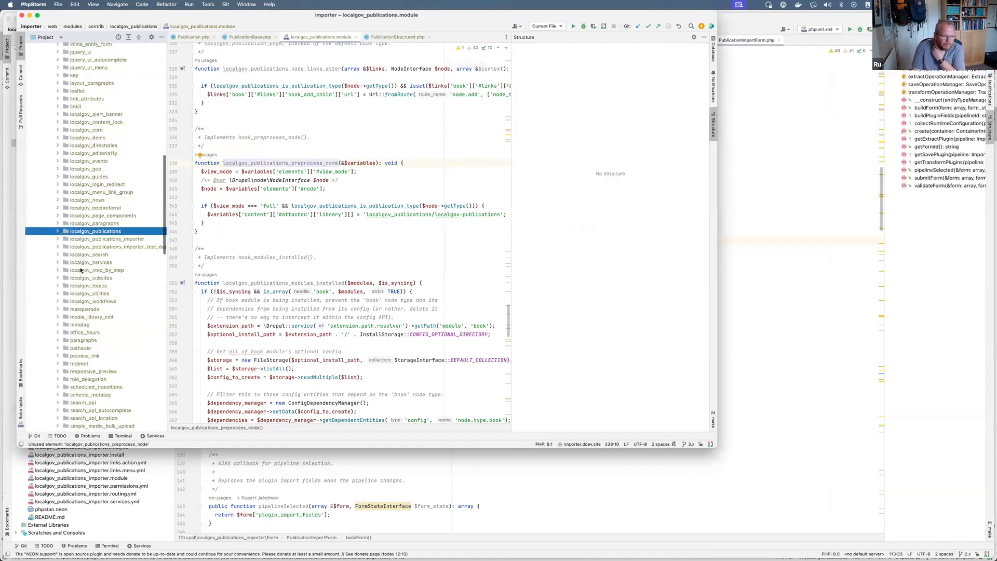
click(58, 239)
scroll(73, 264, down, 2)
Expand src > Plugin > LocalGovImporter > Transform and open Linebreaks.php
click(65, 259)
scroll(87, 281, down, 3)
click(72, 263)
scroll(79, 249, down, 2)
scroll(79, 244, down, 2)
click(79, 230)
key(Down)
key(Down)
double_click(110, 255)
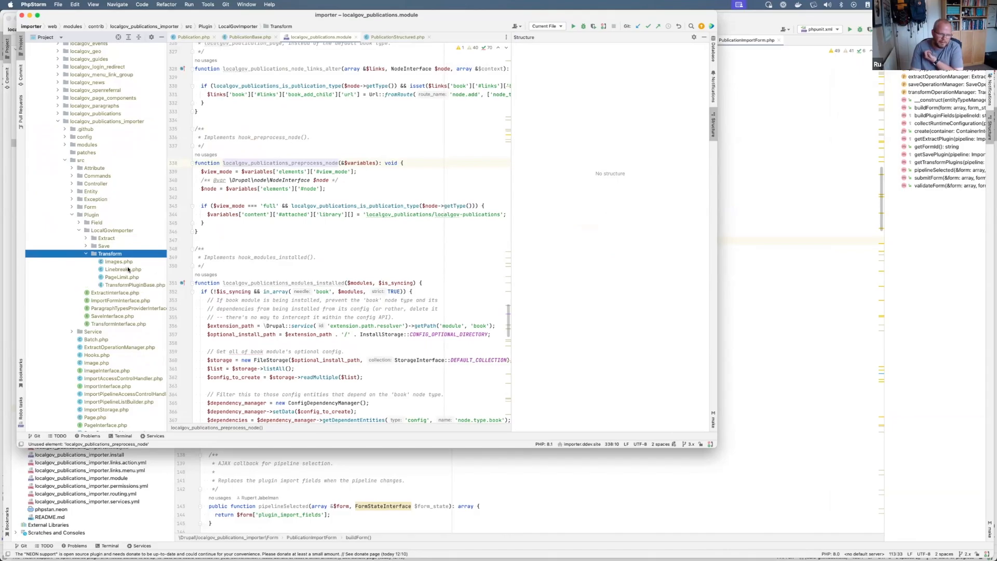
double_click(128, 269)
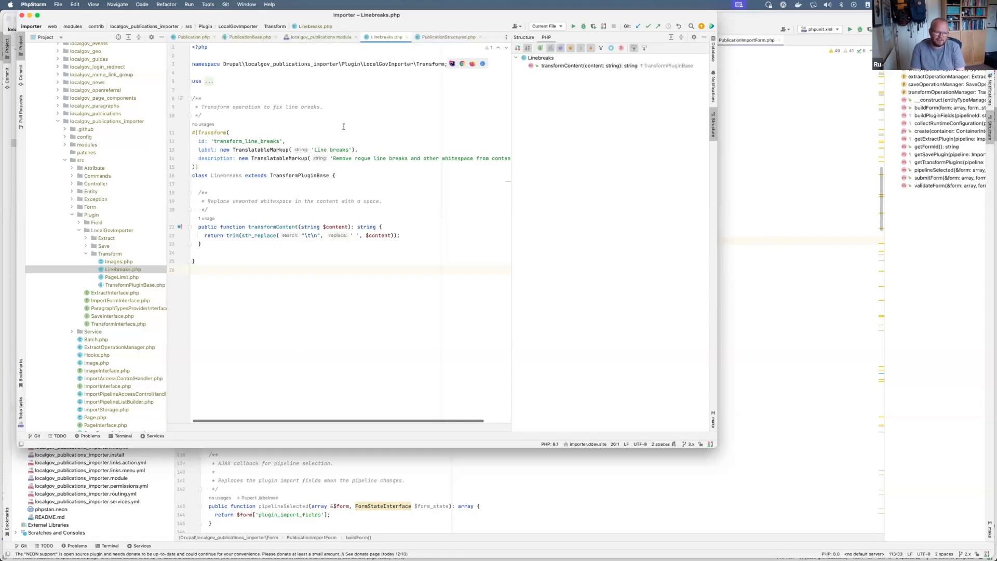
Examine the str_replace line replacing tabs and newlines, then return to the browser
drag(404, 238, 183, 240)
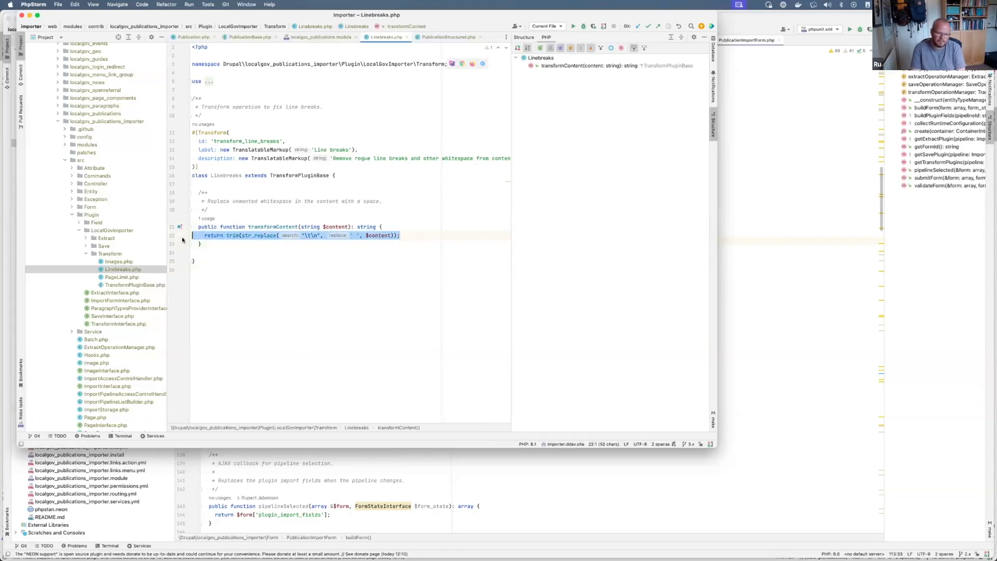
click(341, 372)
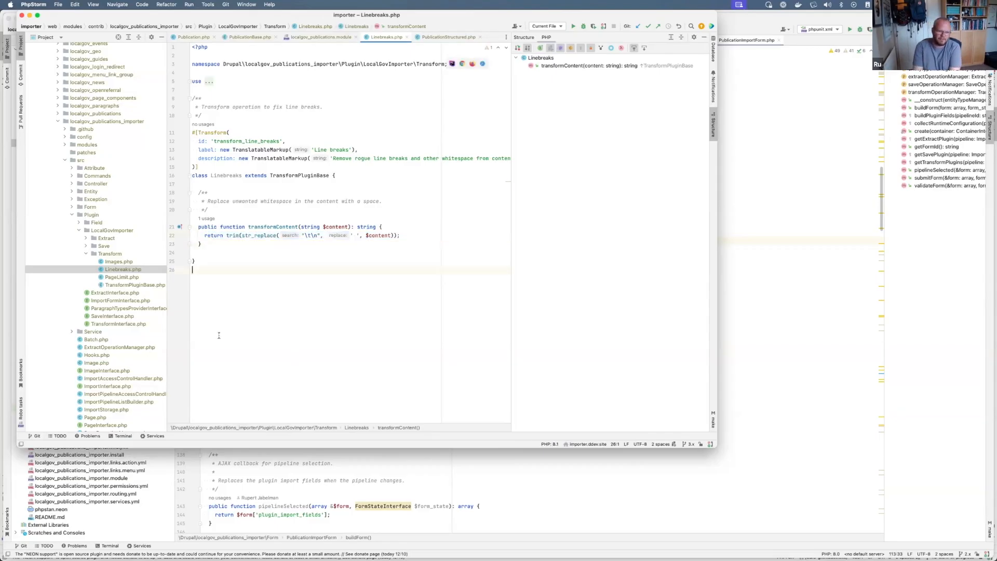
drag(304, 235, 319, 237)
click(355, 237)
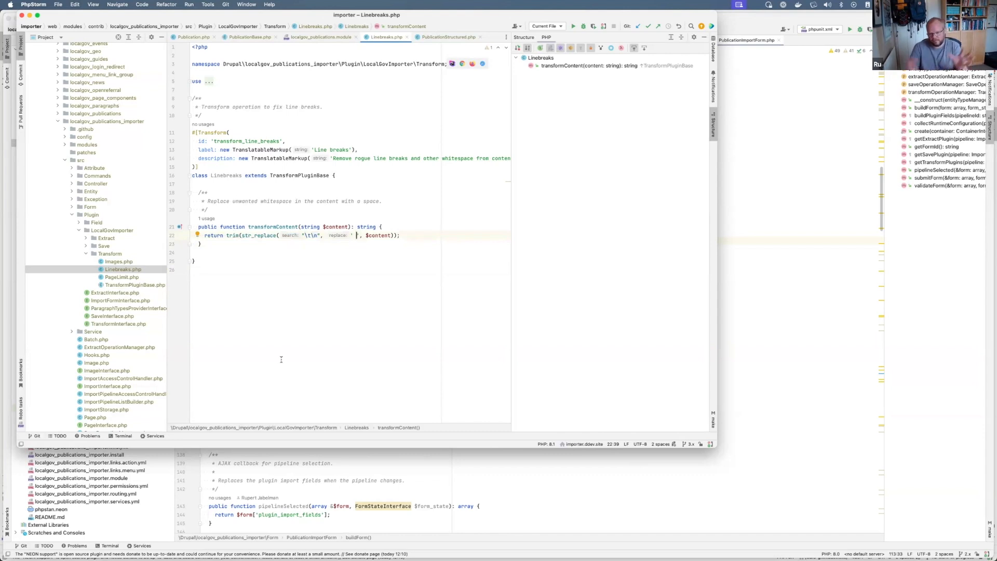
click(290, 400)
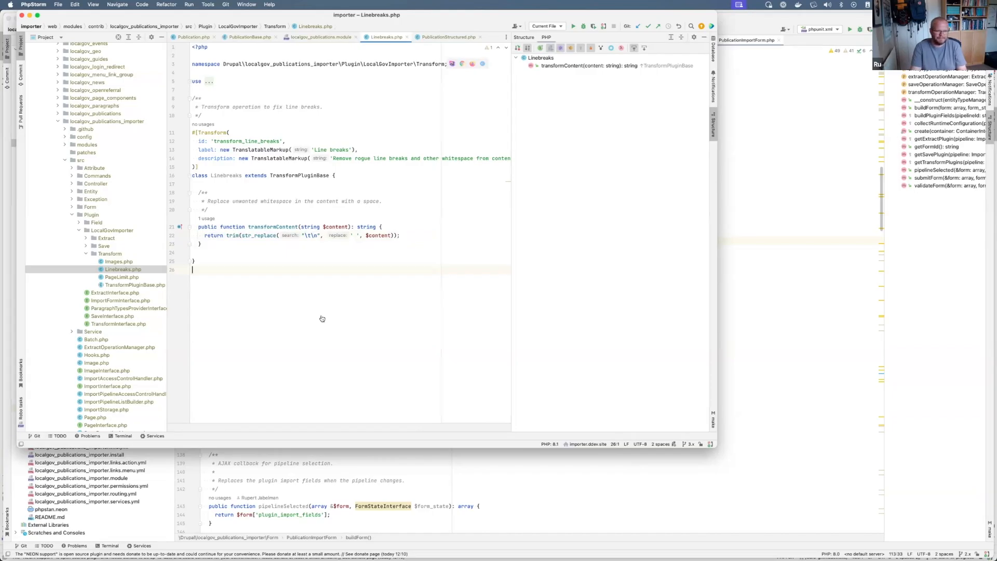
key(super+Tab)
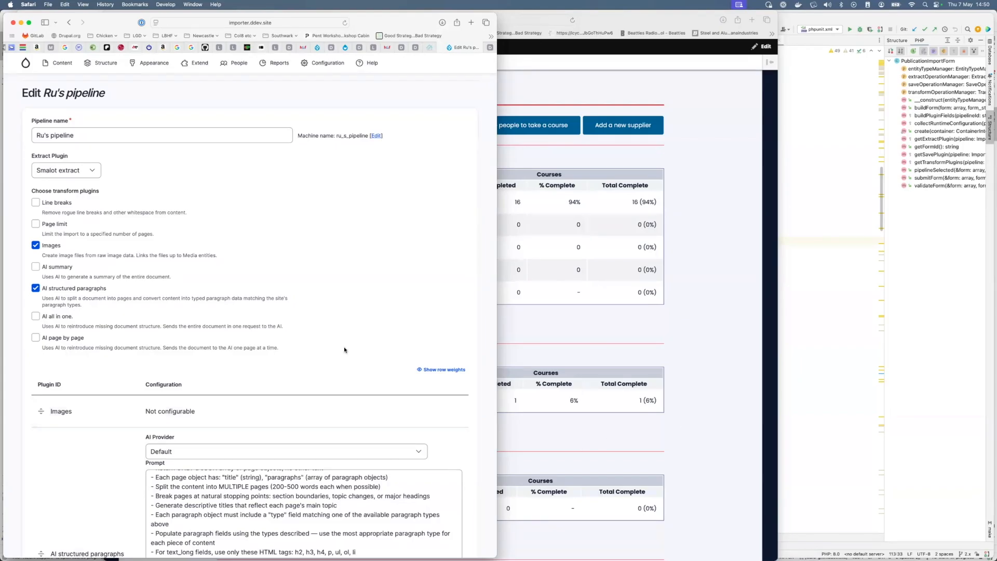
Load the lbhf.gov.uk home page in a new browser tab
key(super+t)
text(lbhf.go)
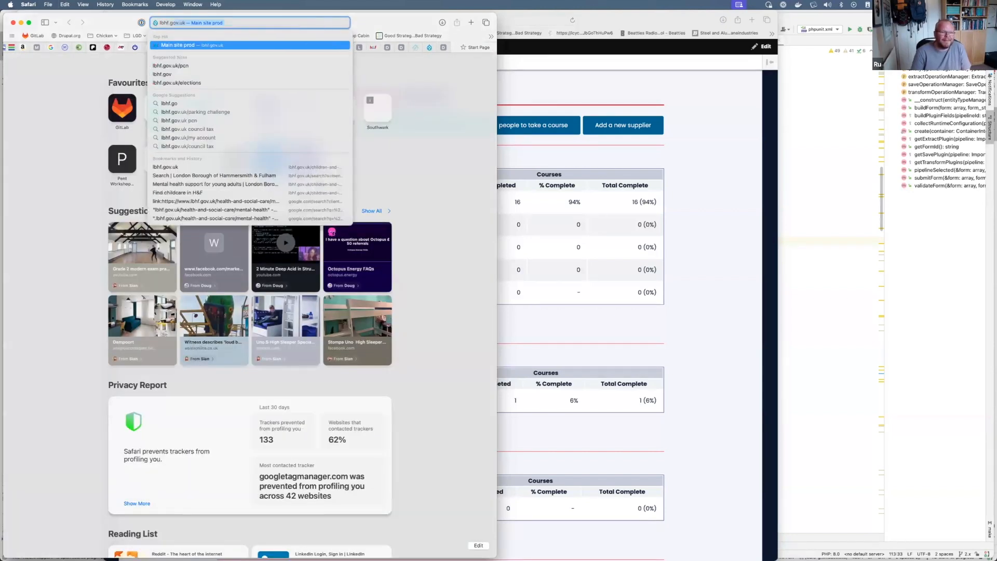
key(Return)
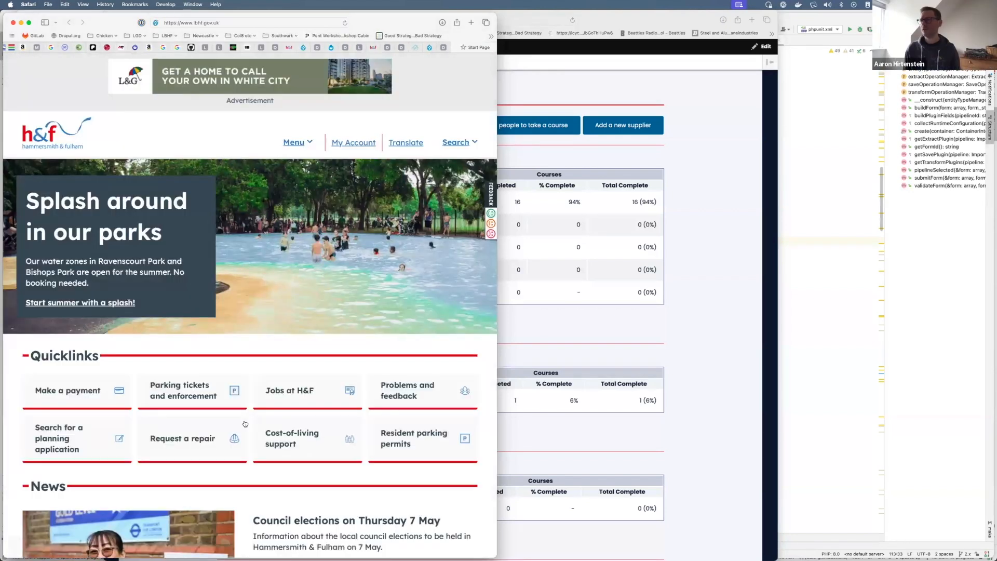
Search the site for 'outdoor events'
click(455, 142)
click(160, 185)
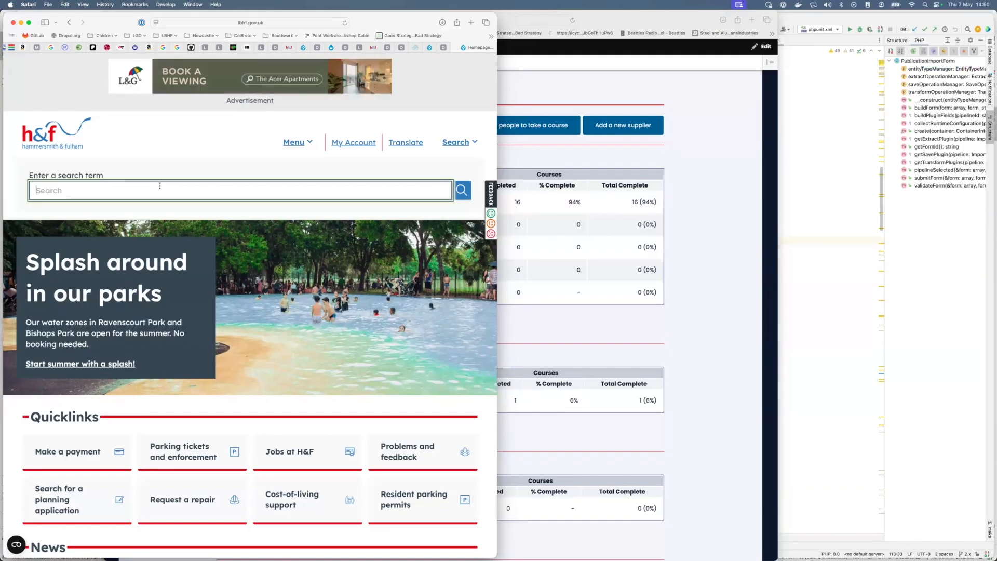
text(outdoor events)
key(Return)
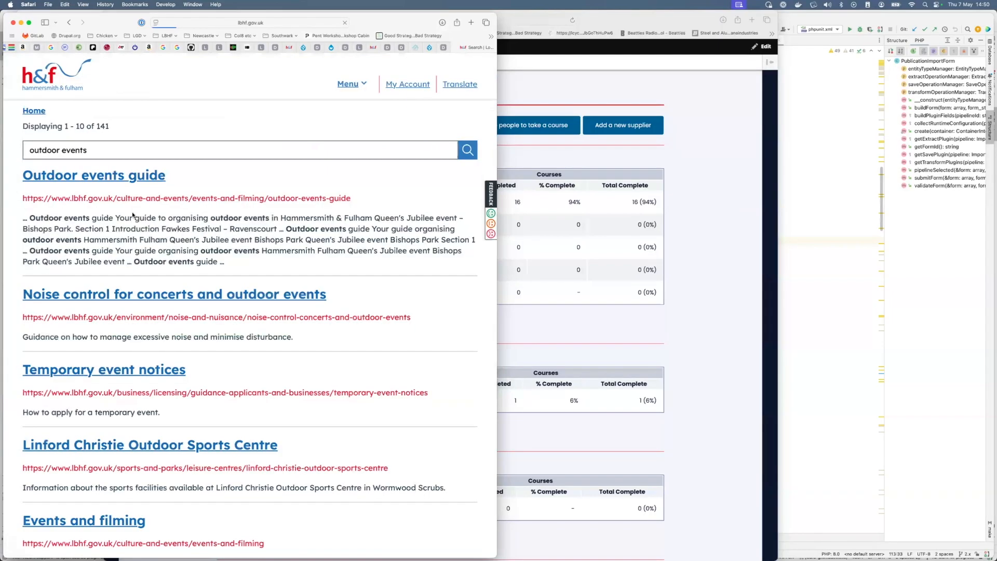
Open the Outdoor events guide, widen the window and toggle its On this page menu
click(140, 177)
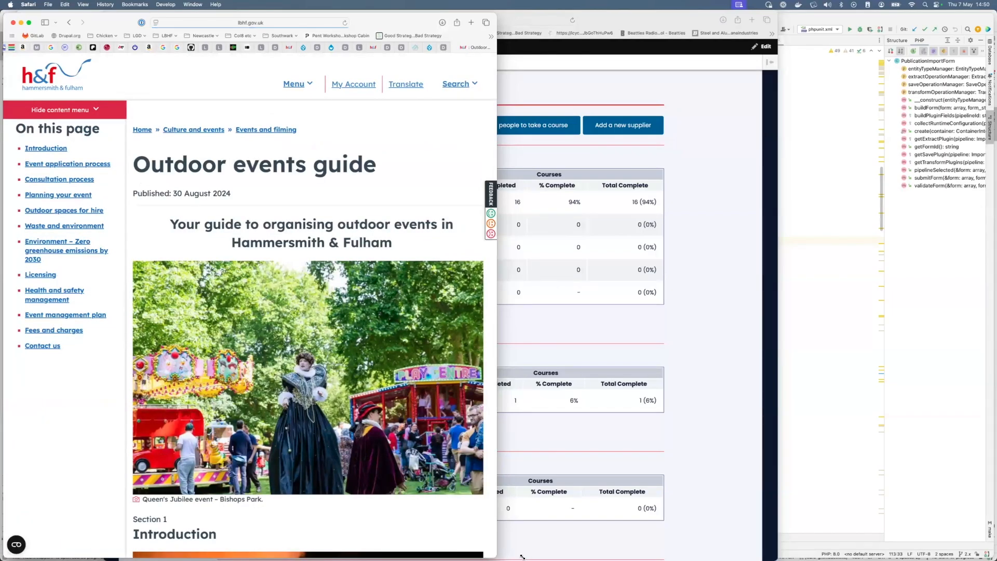
drag(498, 555, 527, 555)
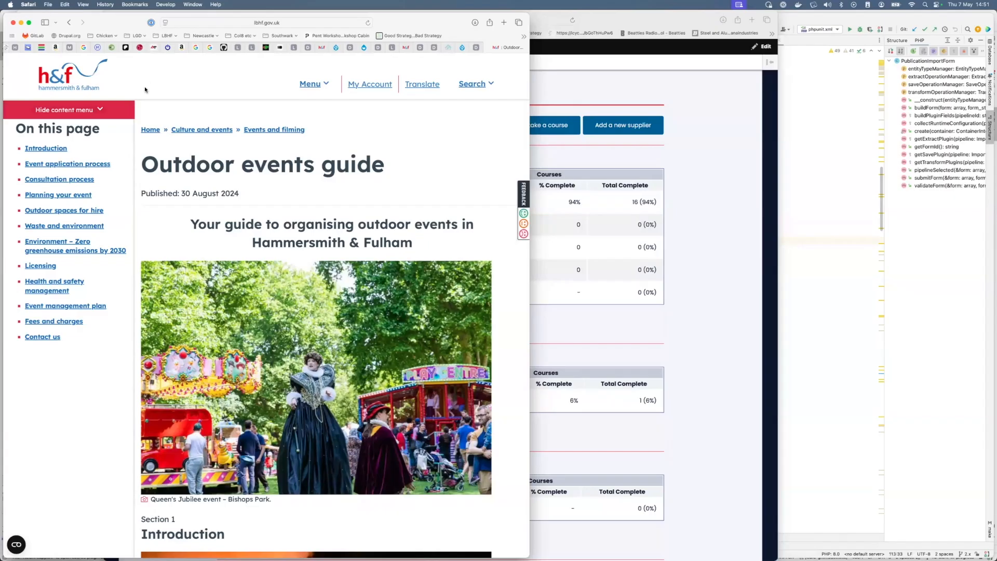
click(100, 109)
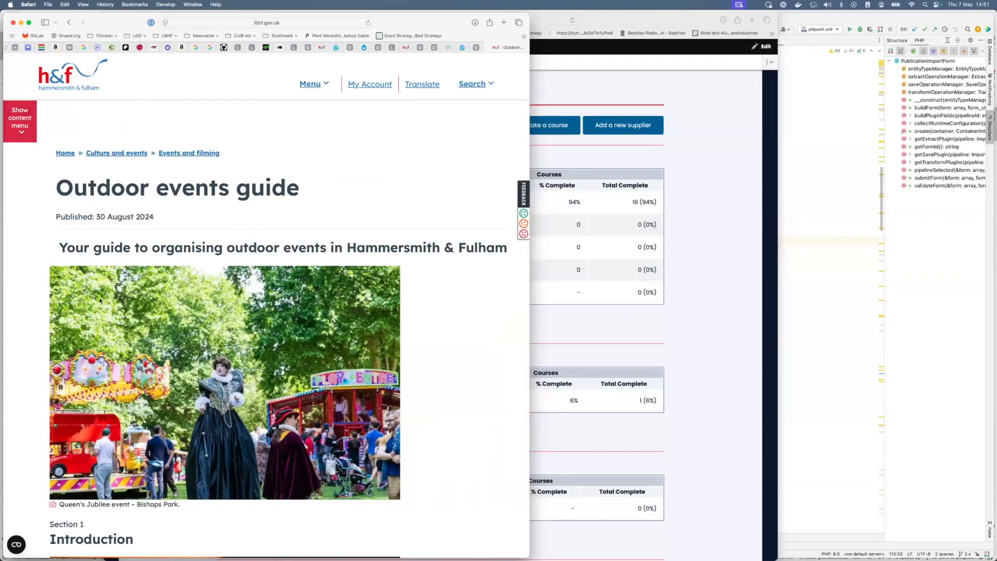
scroll(100, 300, down, 10)
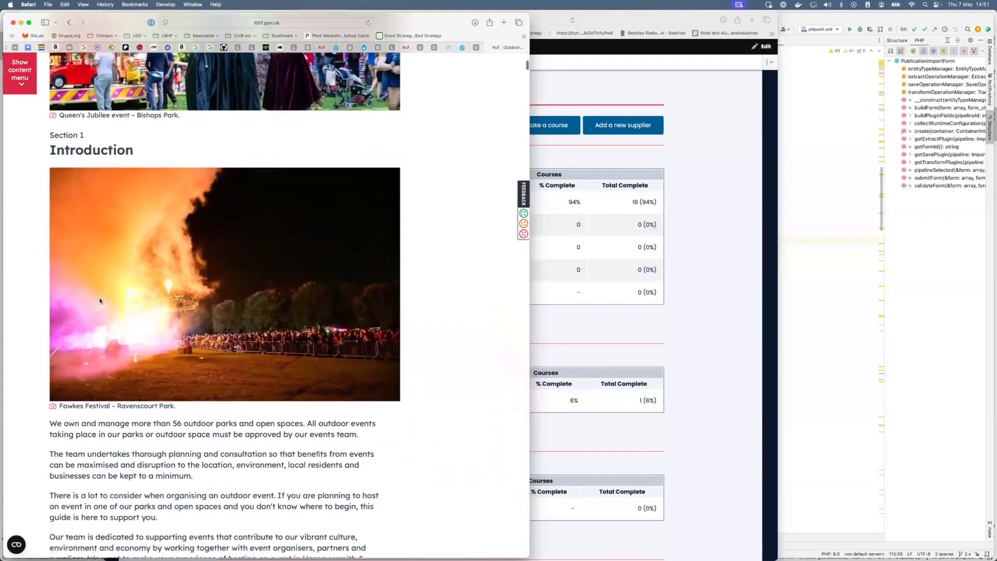
scroll(100, 301, down, 3)
click(21, 79)
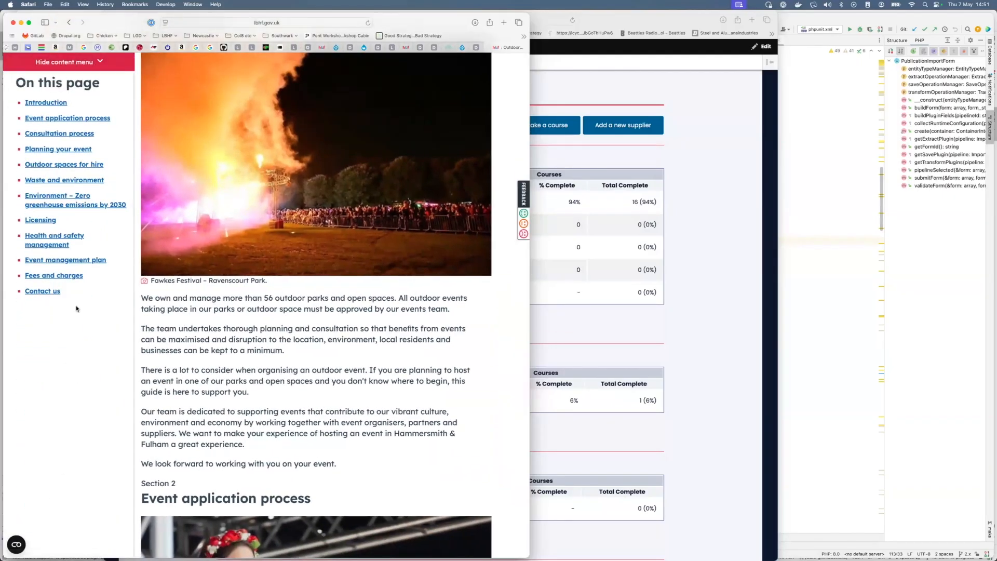
click(78, 62)
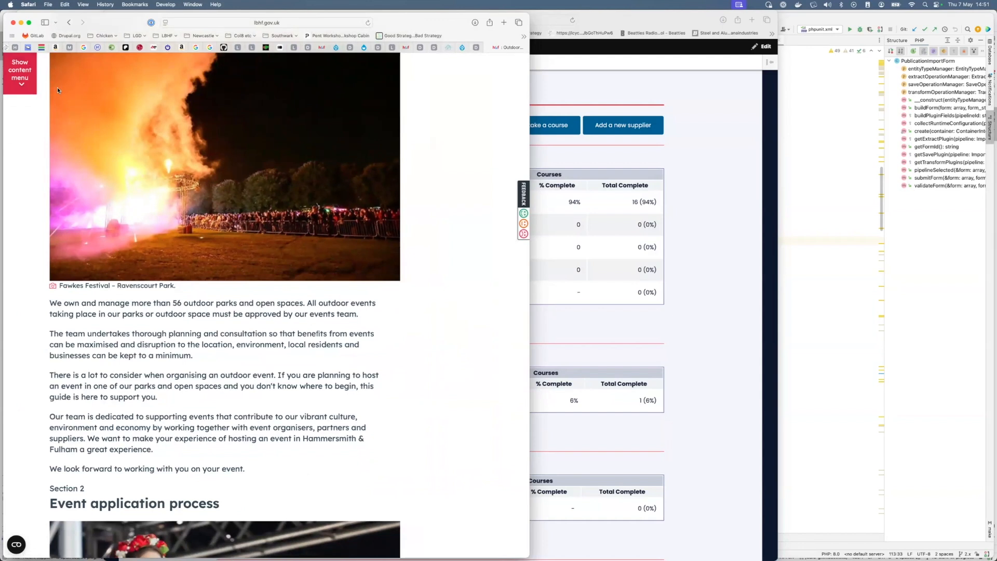
click(20, 70)
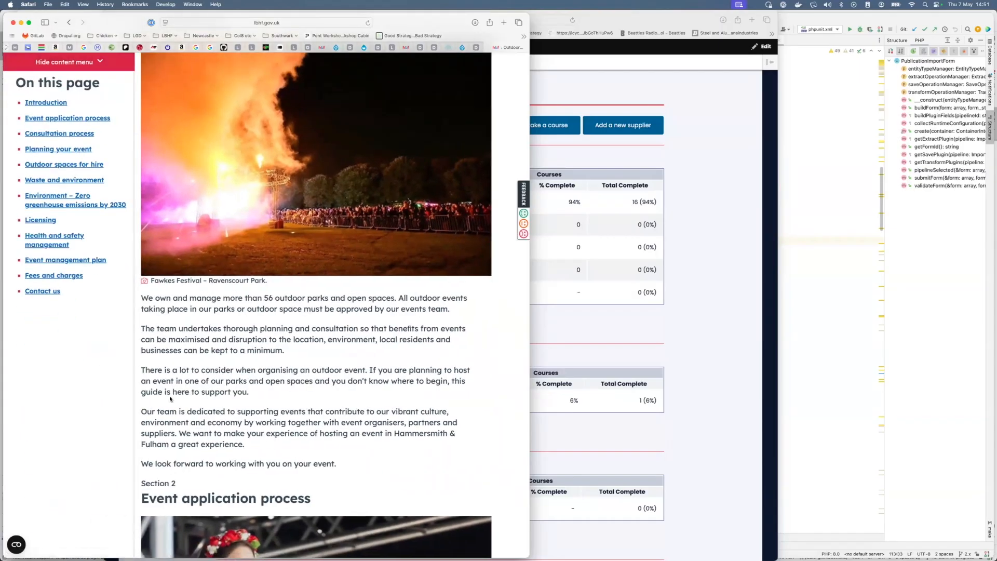
Scroll down through the guide, briefly shrinking and restoring the browser window height
scroll(169, 399, down, 10)
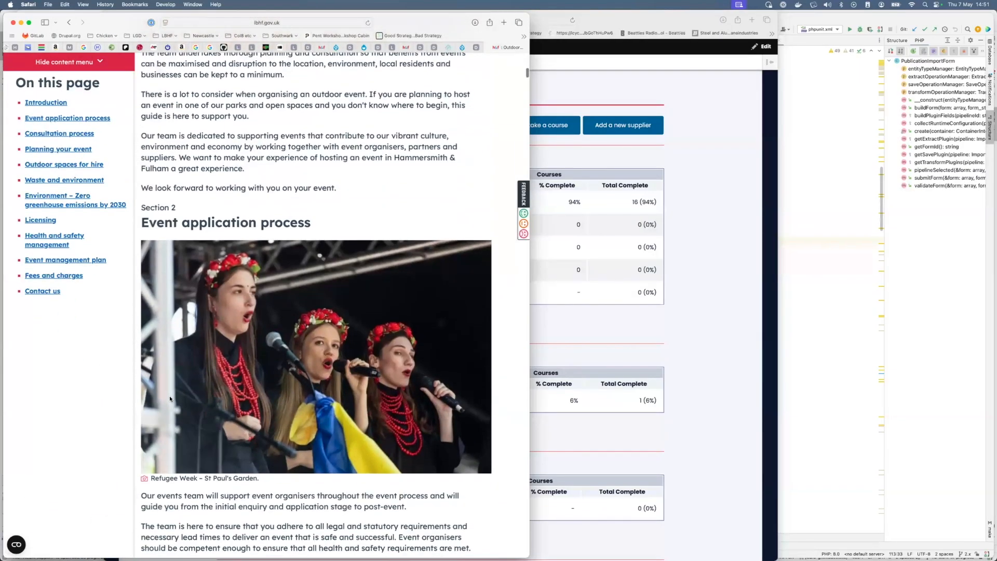
scroll(246, 374, down, 12)
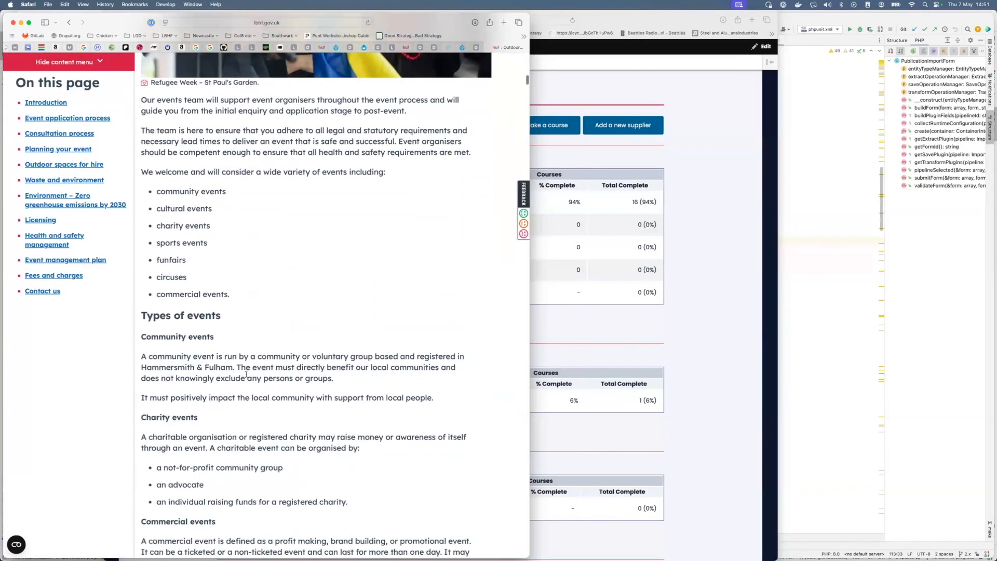
scroll(246, 374, down, 12)
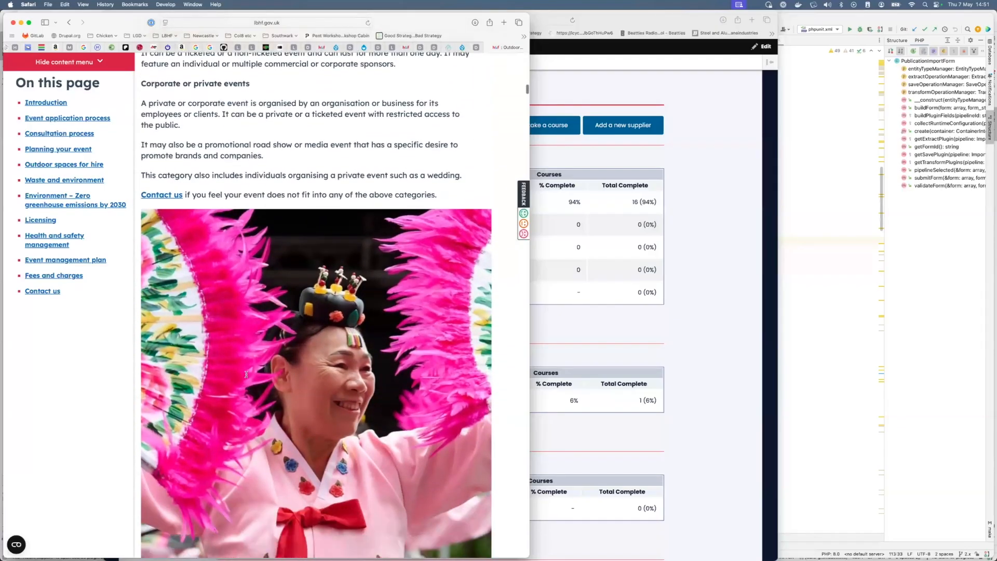
scroll(247, 374, down, 13)
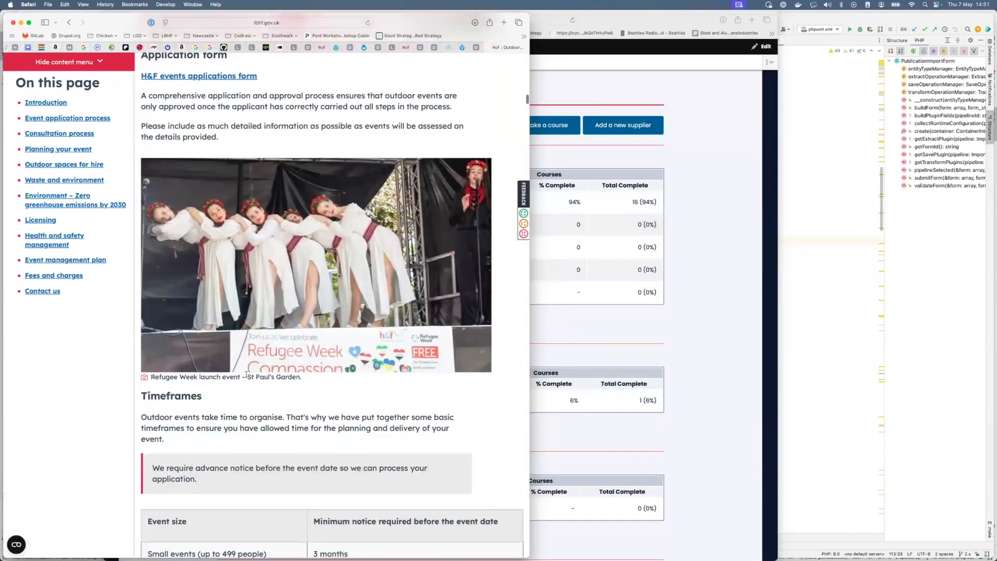
scroll(248, 338, down, 12)
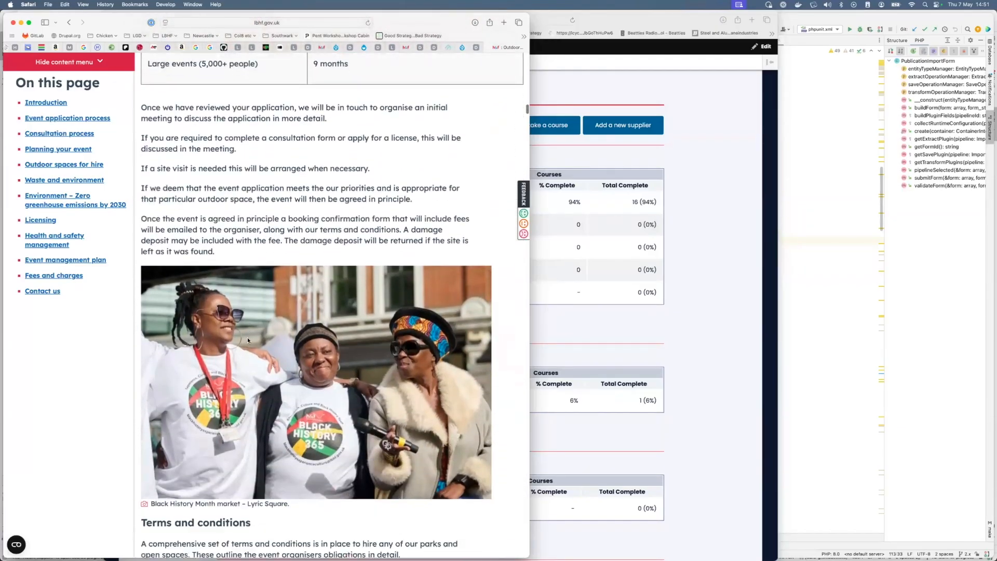
drag(531, 557, 536, 260)
scroll(83, 130, down, 4)
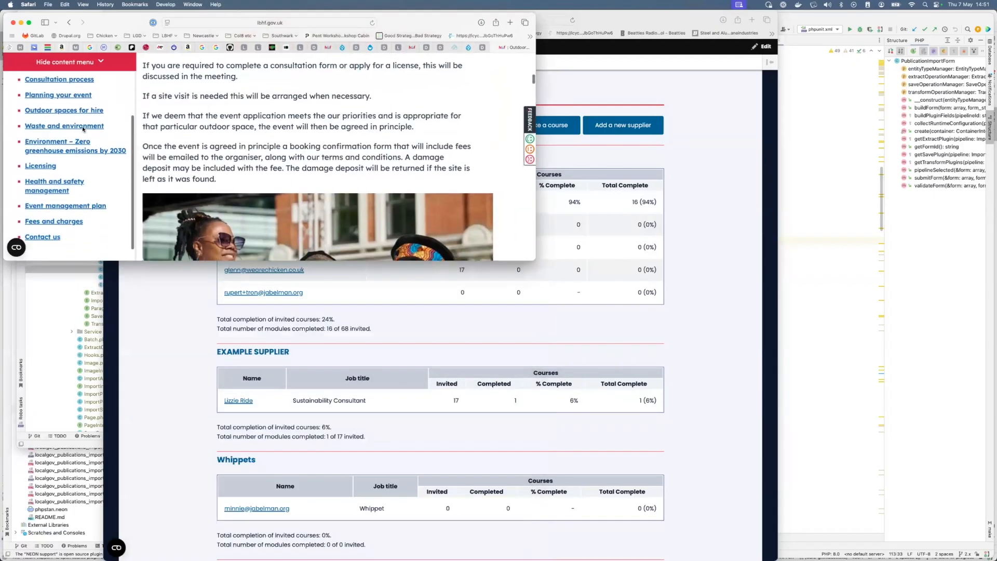
scroll(83, 129, up, 2)
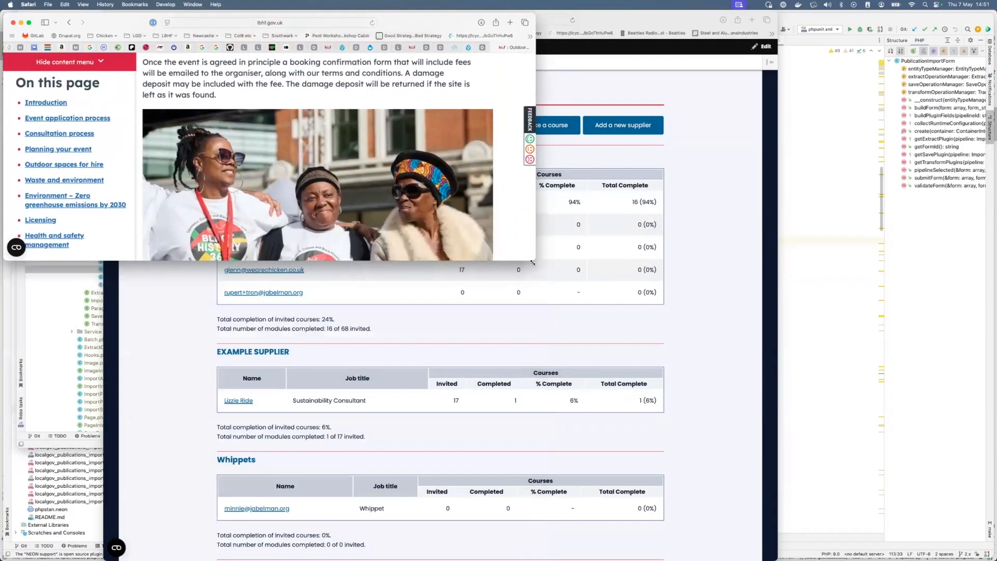
drag(533, 262, 539, 559)
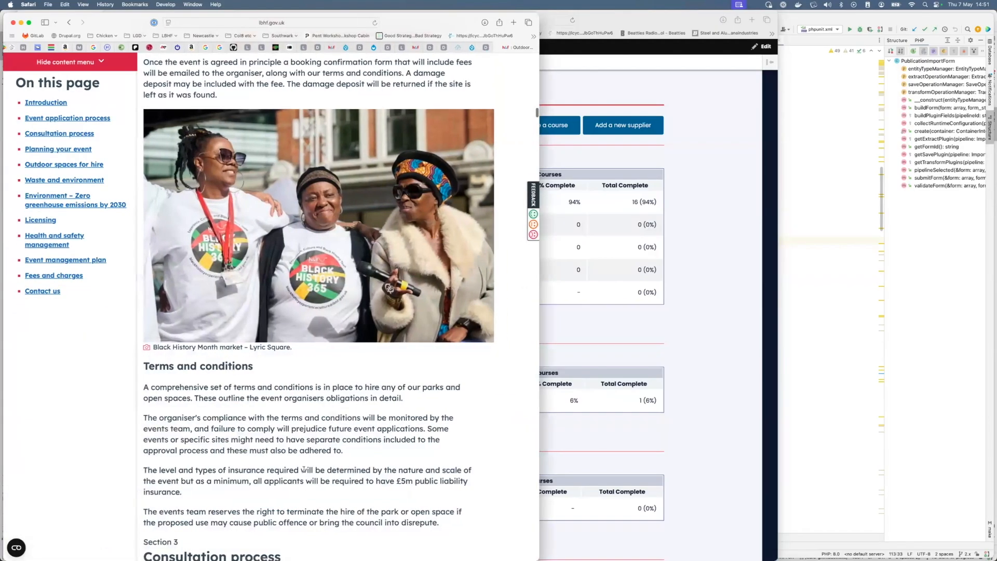
Read further, then jump to Fees and charges, Contact us and Health and safety management
scroll(304, 469, down, 5)
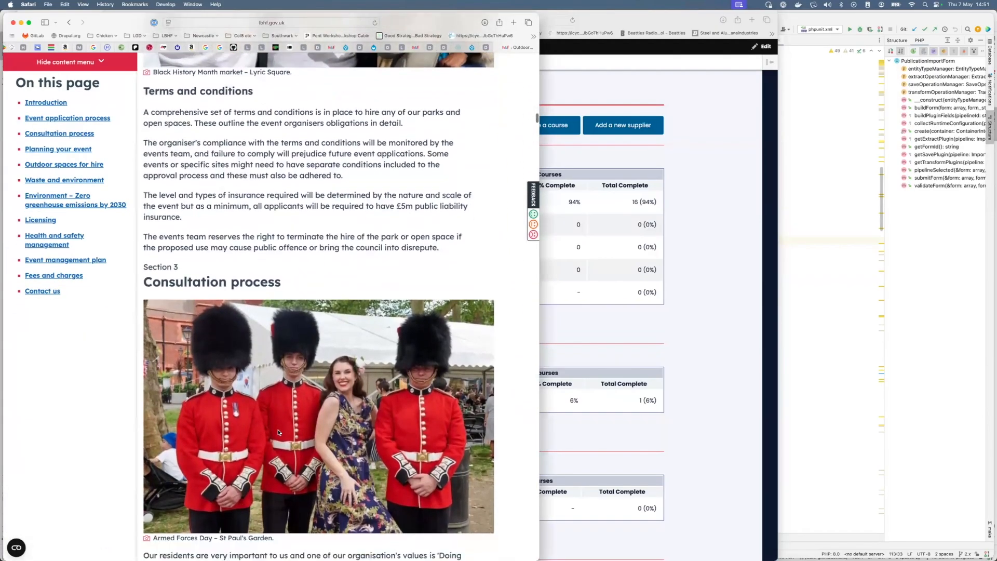
scroll(279, 432, down, 15)
scroll(279, 432, down, 12)
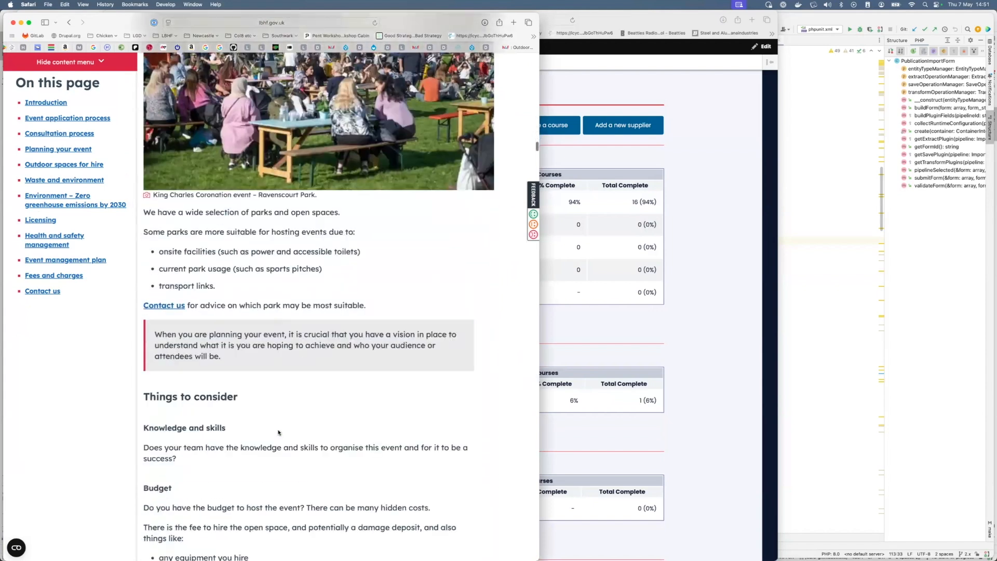
scroll(279, 432, down, 13)
scroll(279, 432, down, 8)
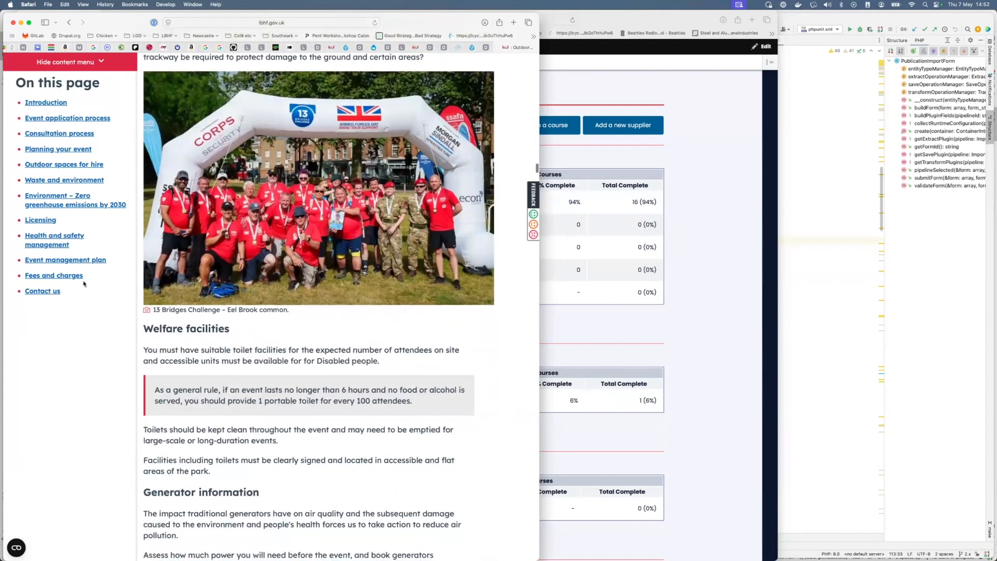
click(76, 276)
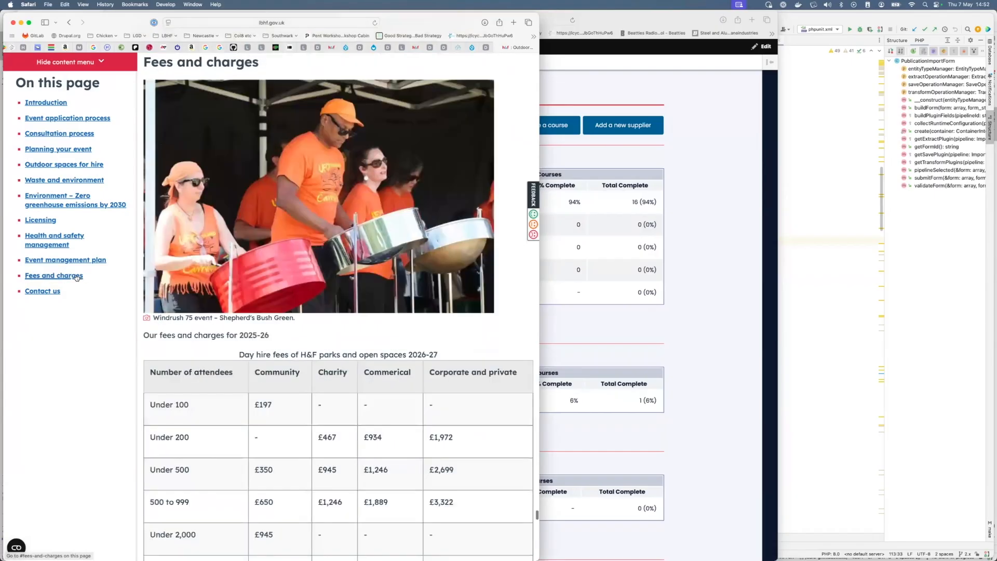
click(55, 292)
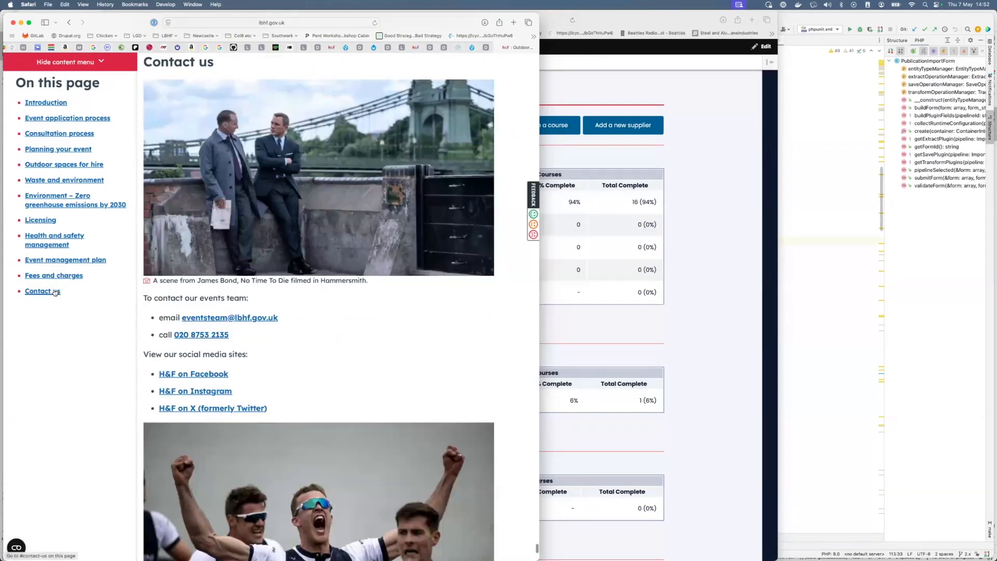
click(61, 244)
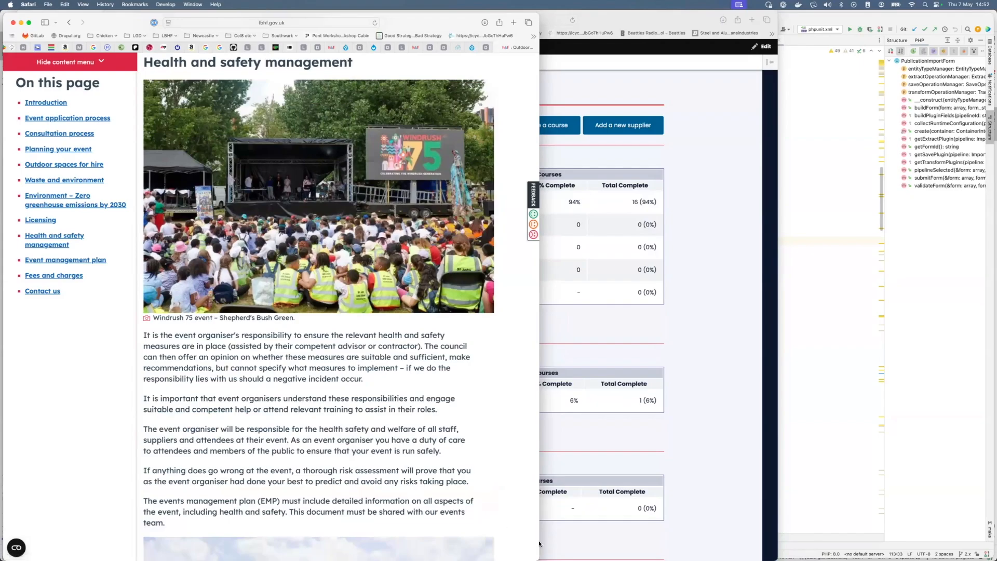
Narrow the guide to mobile width, hide the contents list and return to the top
drag(296, 556, 292, 556)
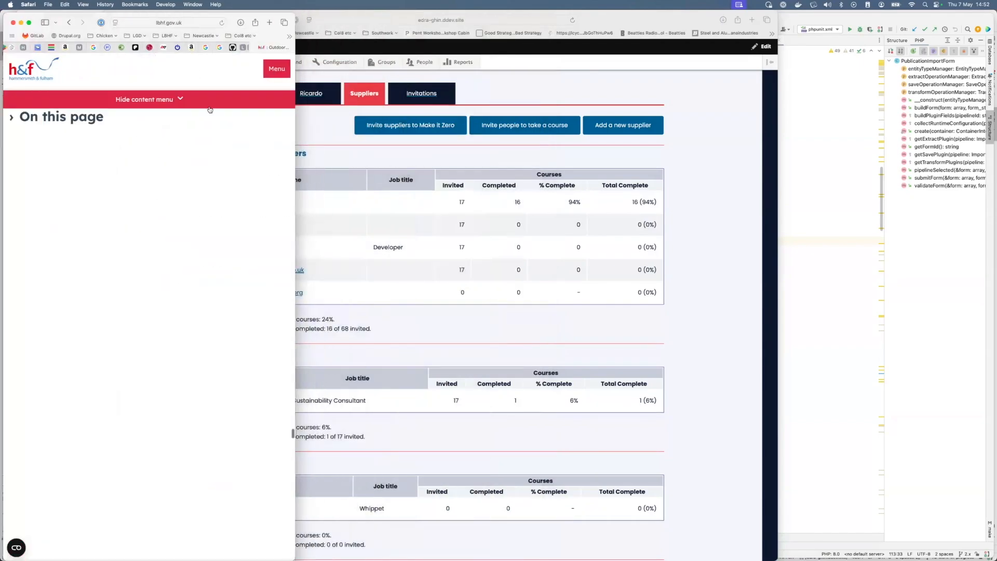
click(209, 107)
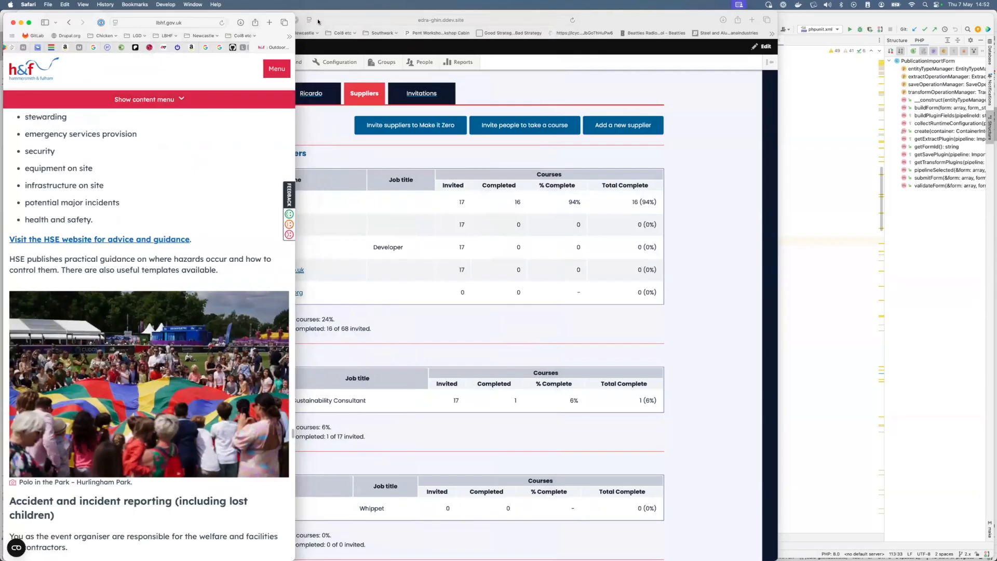
drag(192, 23, 317, 22)
scroll(298, 191, up, 11)
scroll(298, 189, up, 15)
scroll(297, 190, up, 20)
click(277, 99)
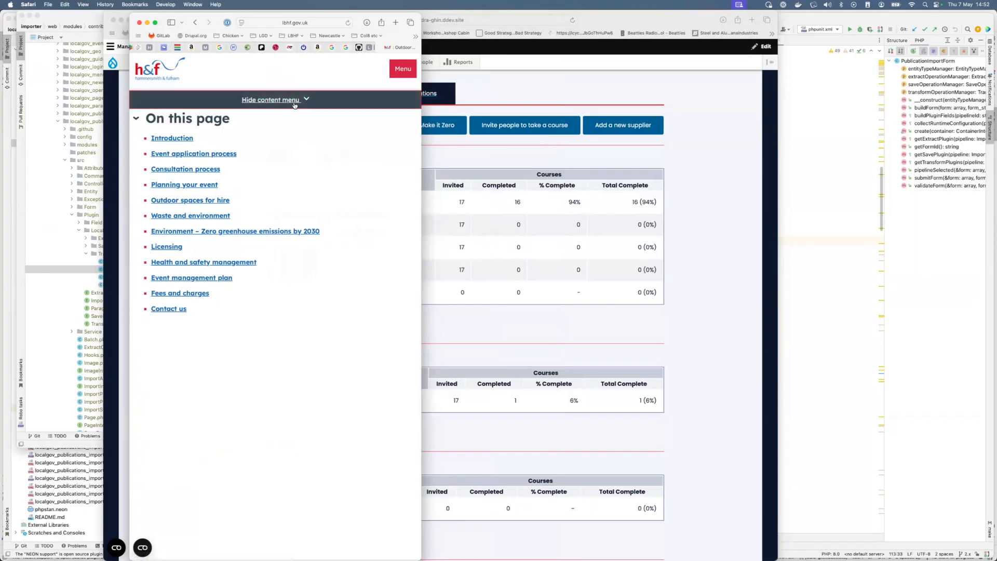
click(294, 102)
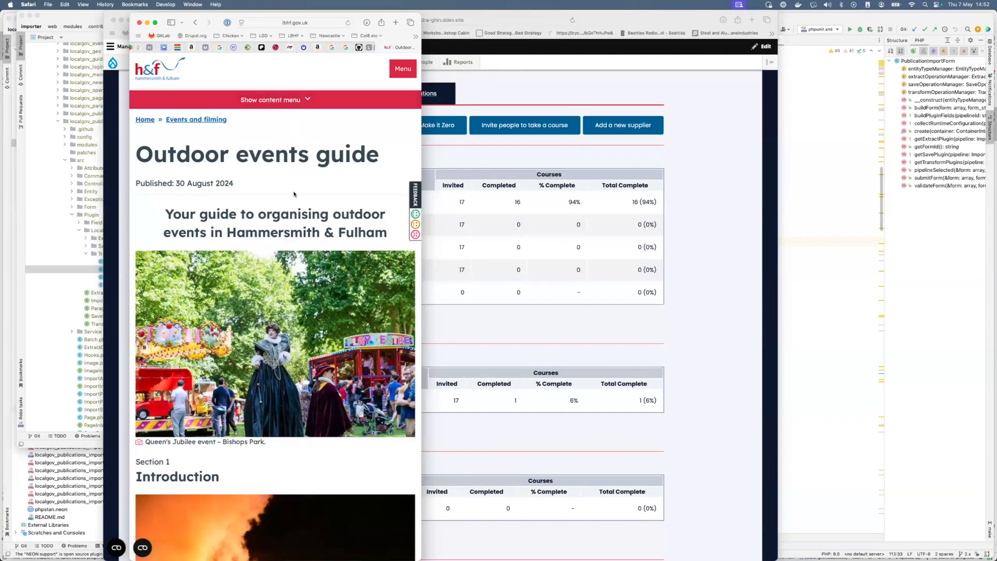
Jump to the Event management plan section, then to Contact us
scroll(293, 194, down, 5)
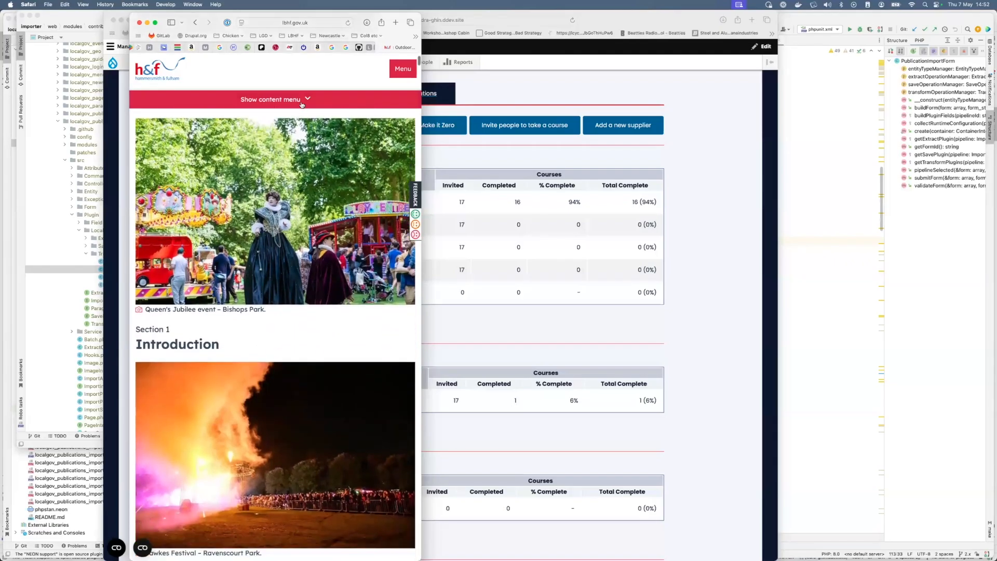
click(302, 104)
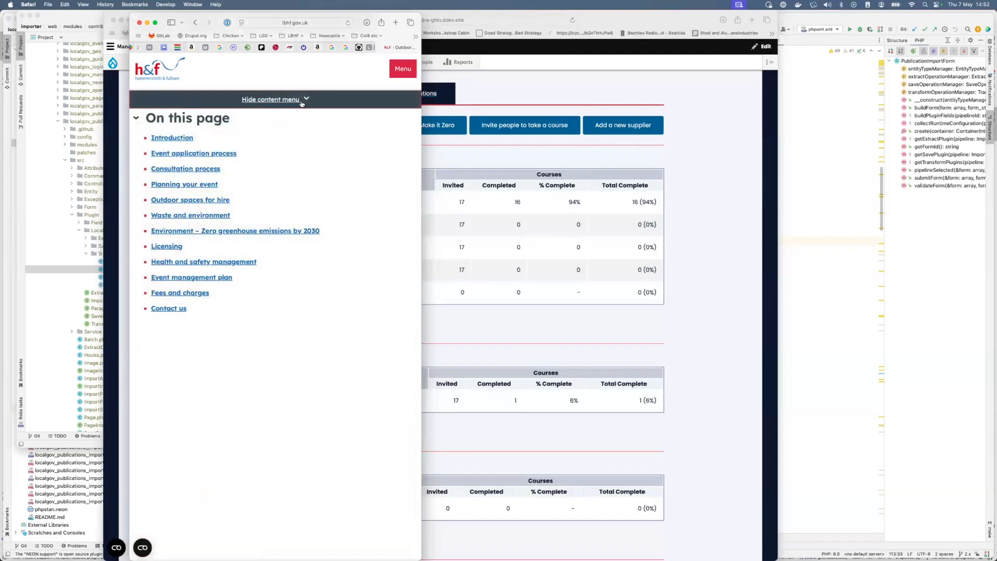
click(302, 102)
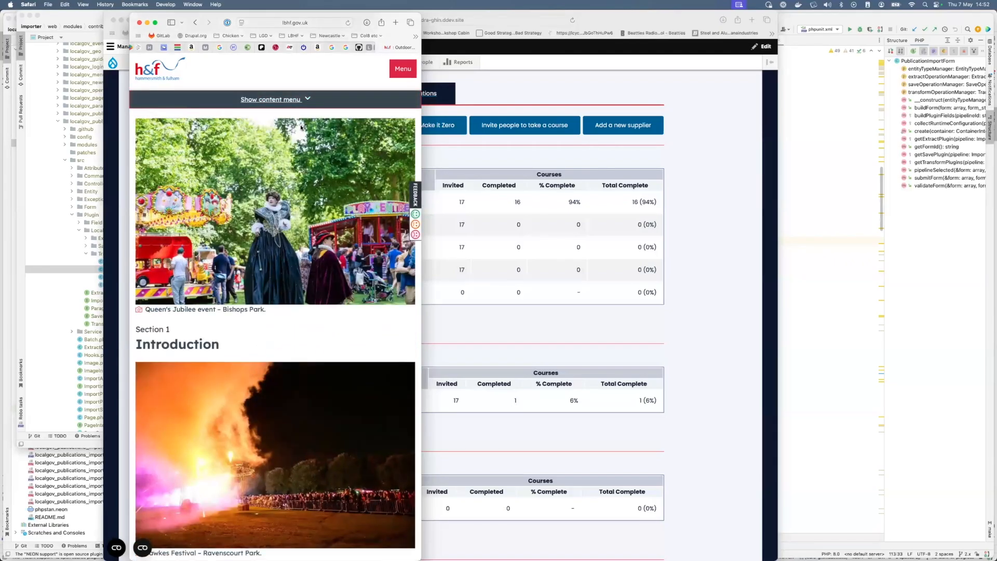
click(301, 102)
click(198, 282)
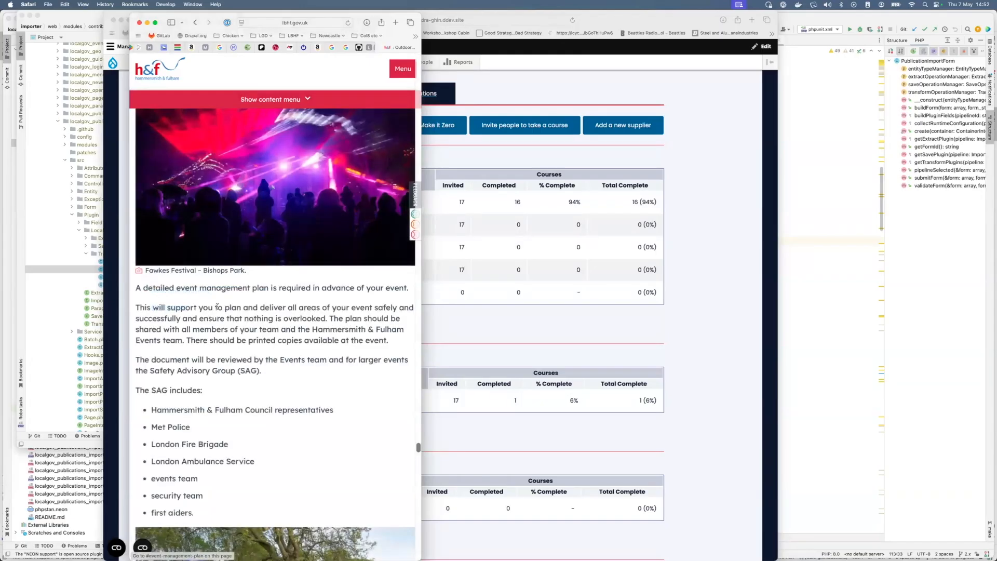
scroll(254, 372, up, 1)
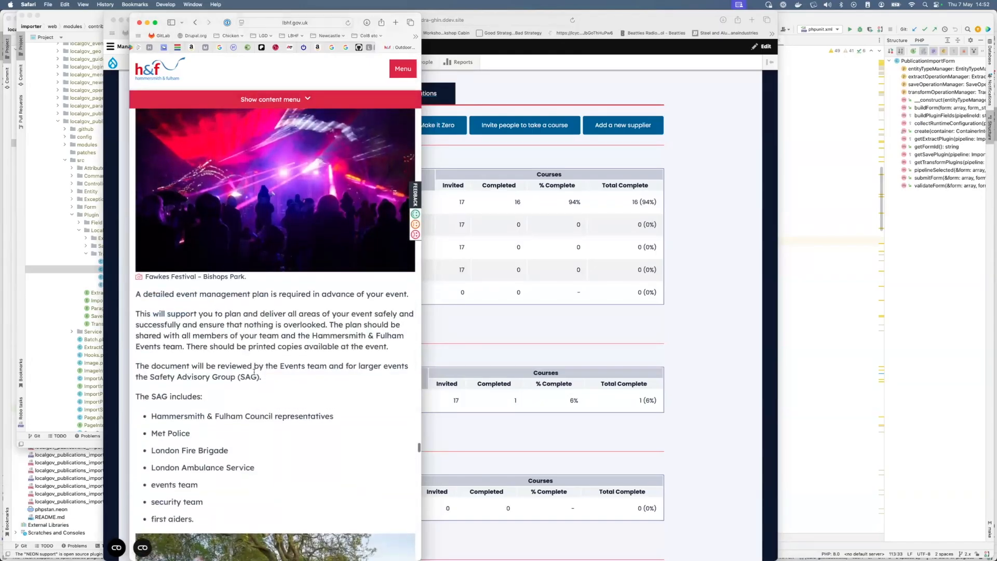
click(292, 100)
click(181, 310)
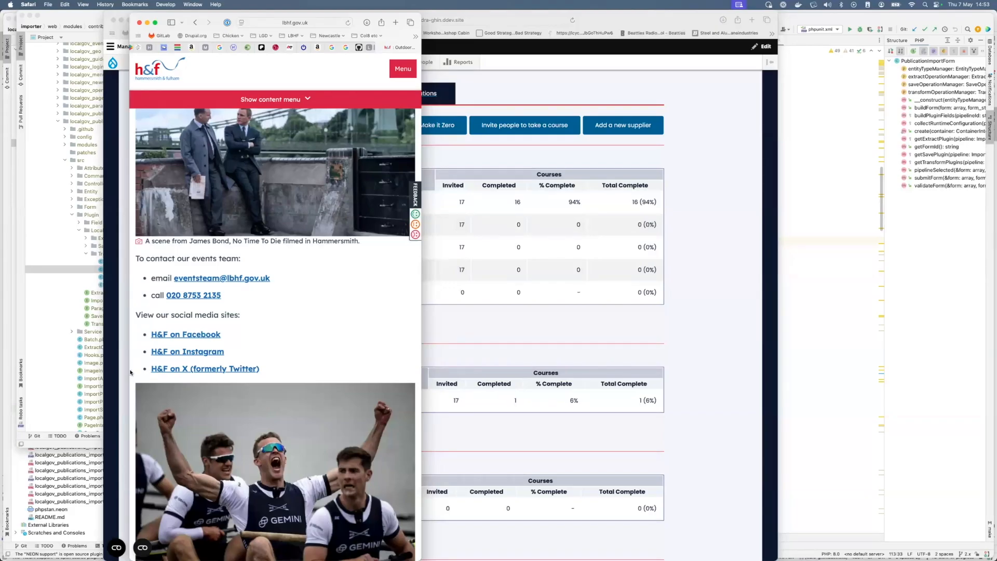
Widen Safari back to the desktop layout and expand the On this page list
drag(16, 366, 1, 366)
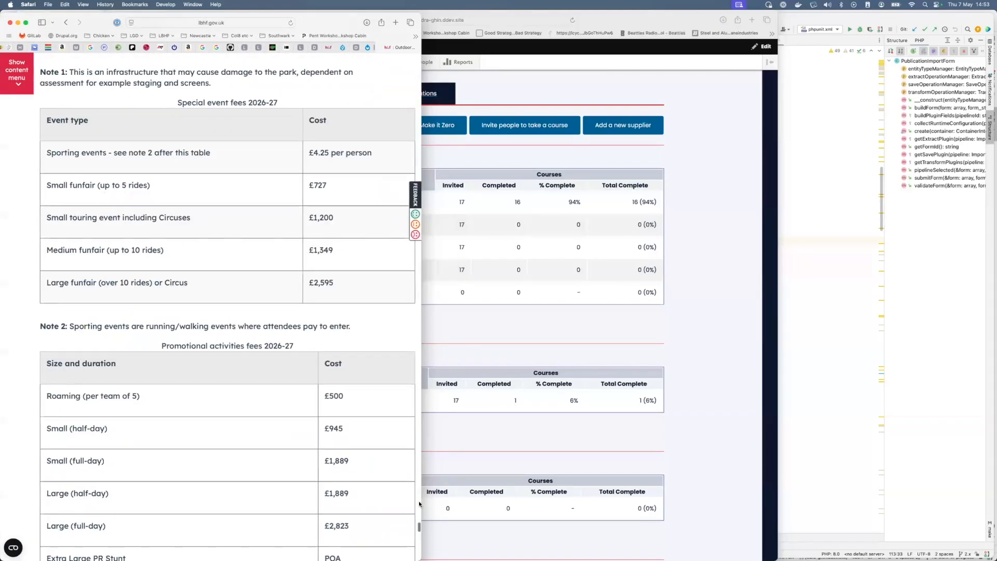
drag(417, 557, 535, 560)
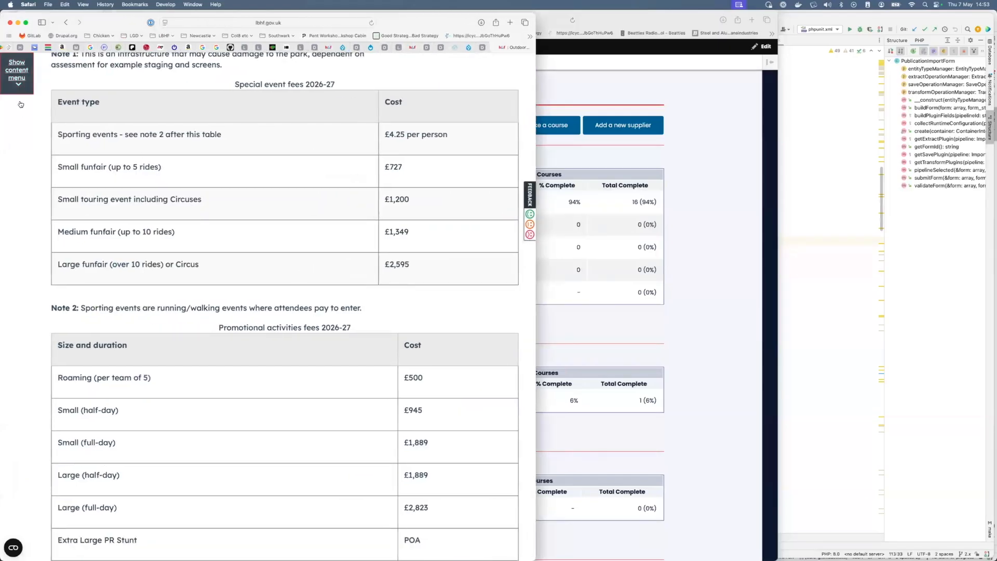
click(16, 73)
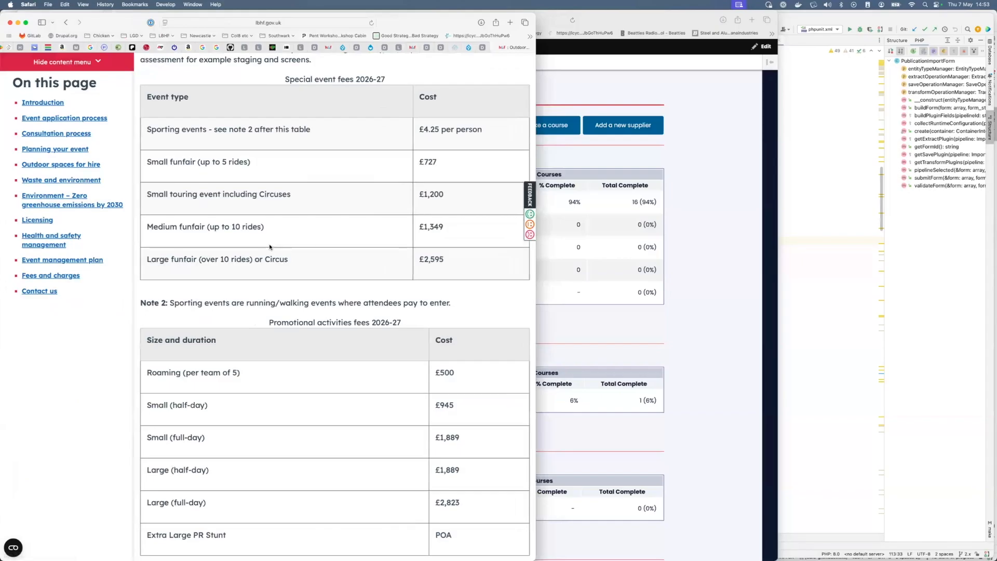
scroll(269, 244, up, 15)
Switch to the importer.ddev.site tab listing the unpublished Publication pages
drag(533, 495, 431, 172)
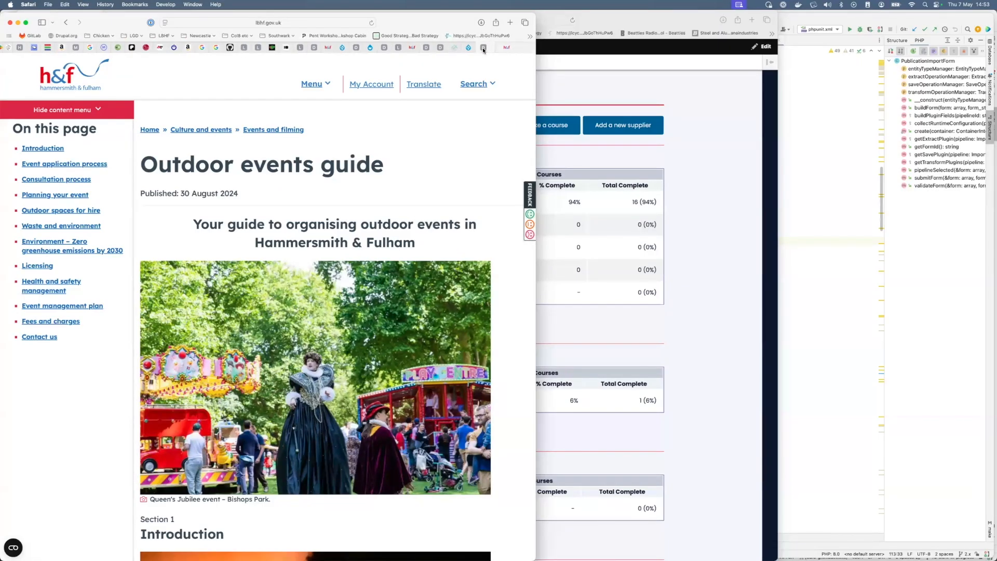
click(484, 49)
click(471, 48)
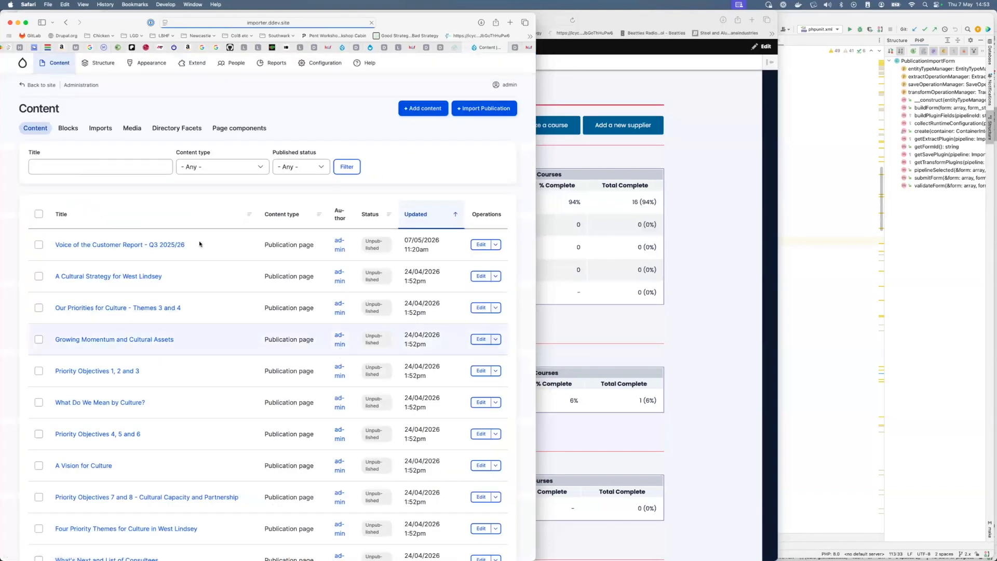
scroll(156, 383, down, 10)
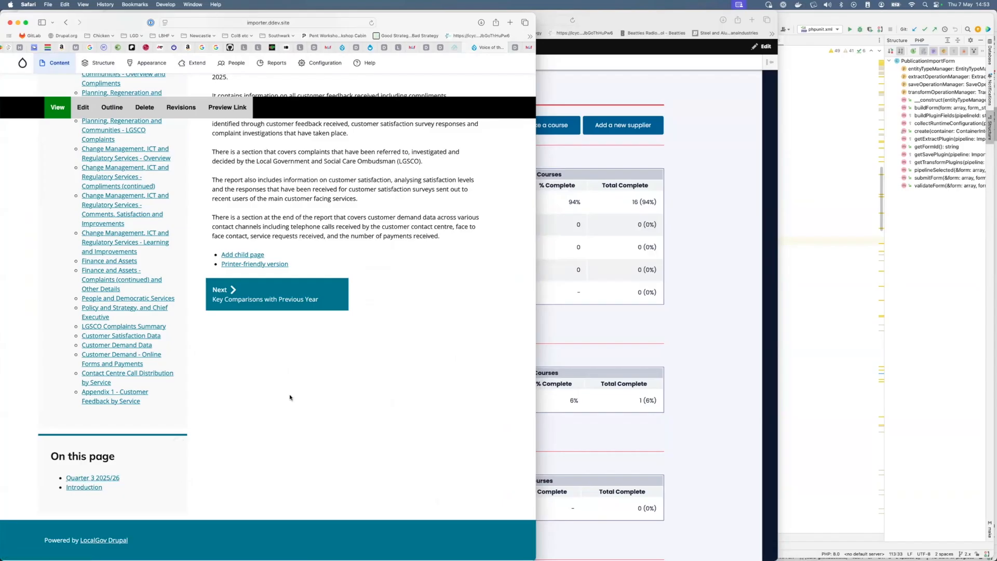
click(94, 478)
scroll(209, 478, down, 3)
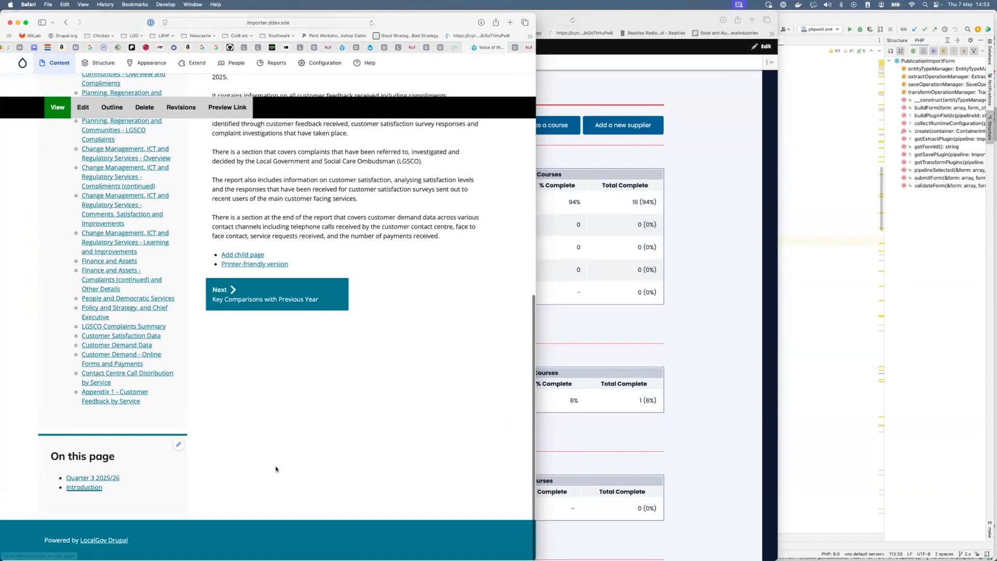
click(528, 47)
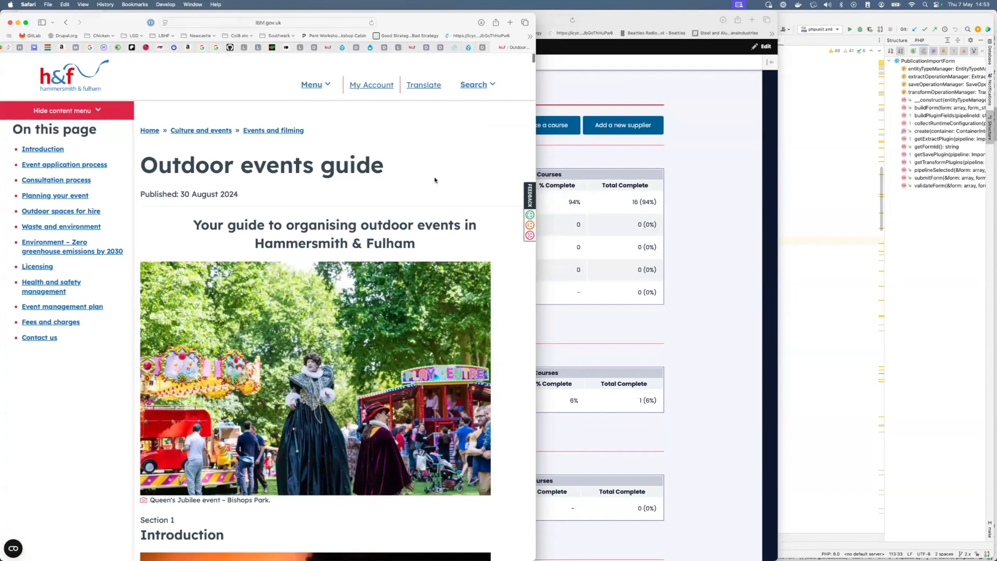
click(470, 47)
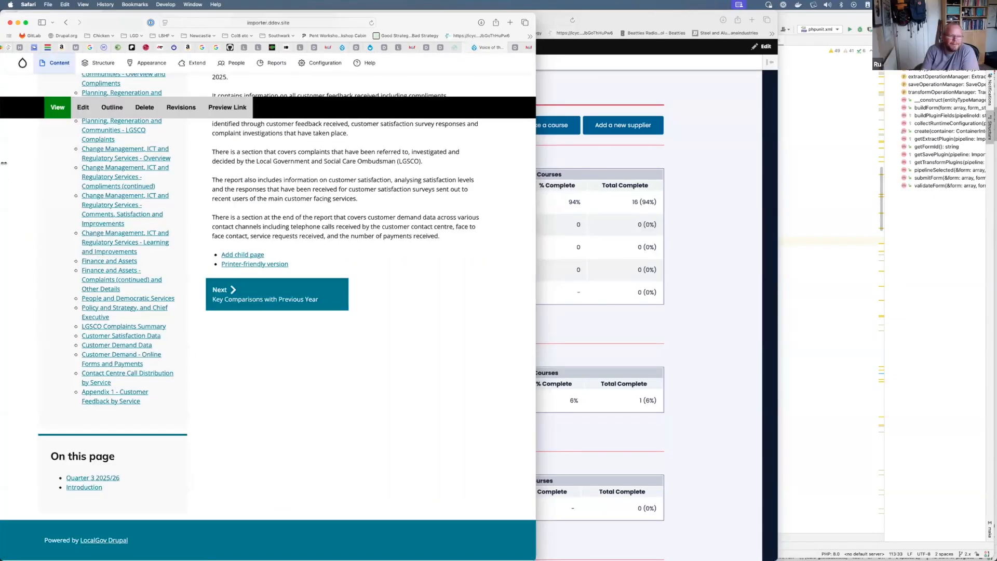
click(83, 107)
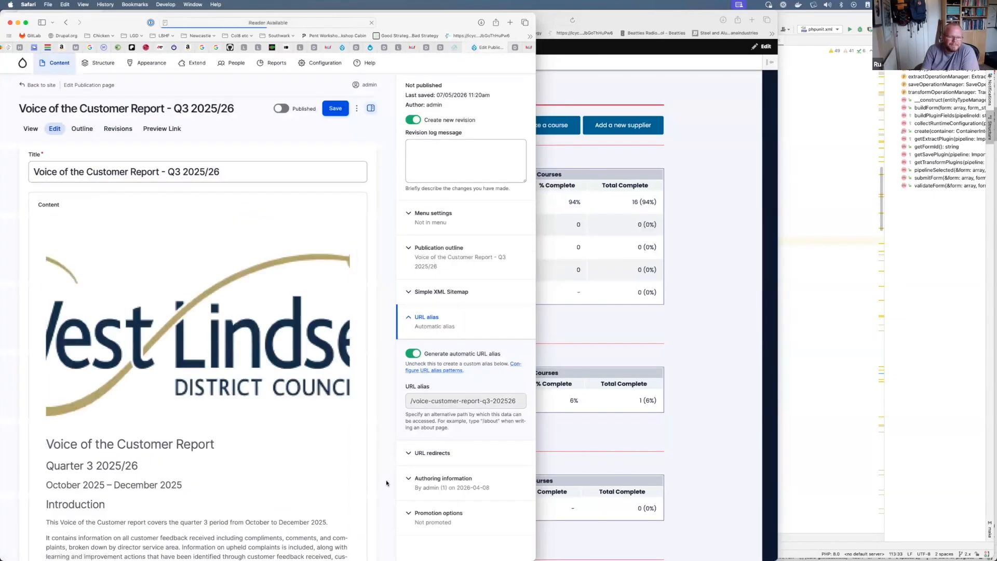
scroll(212, 427, down, 5)
click(211, 353)
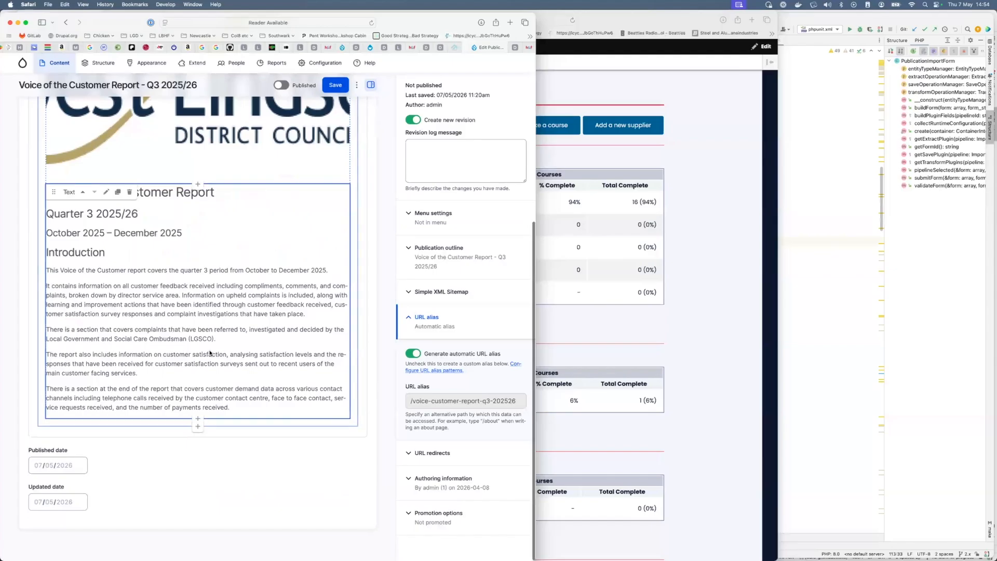
click(107, 194)
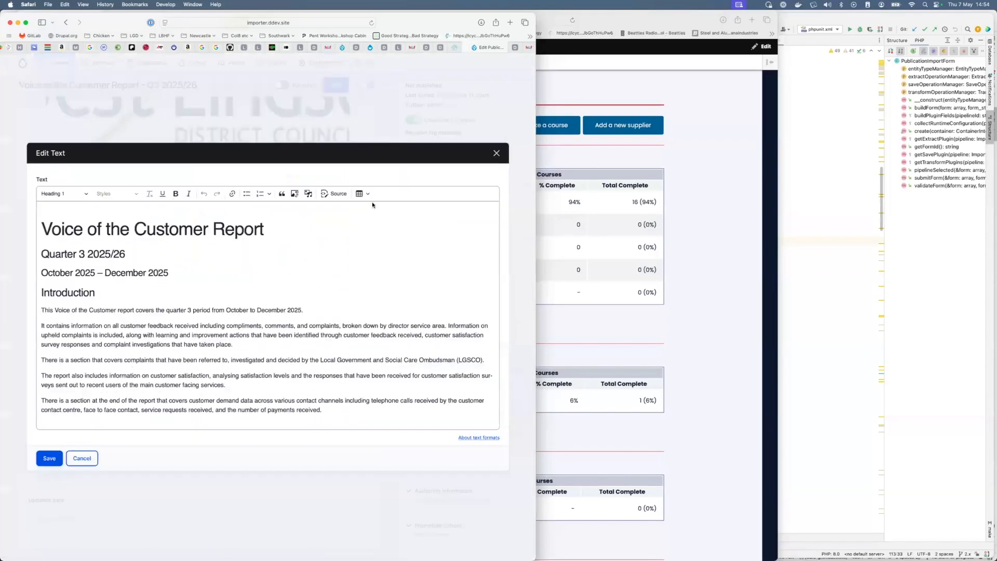
click(334, 193)
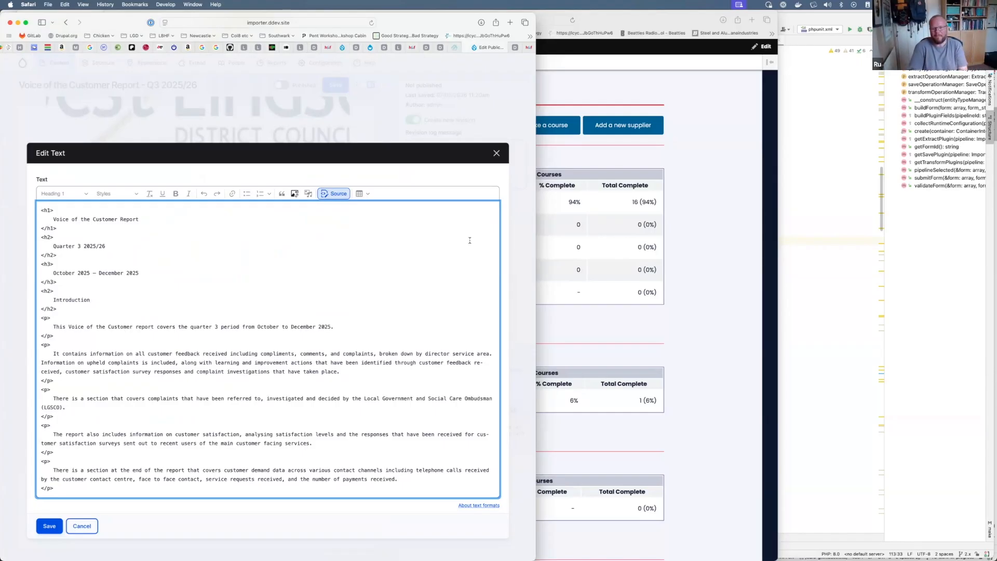
click(497, 154)
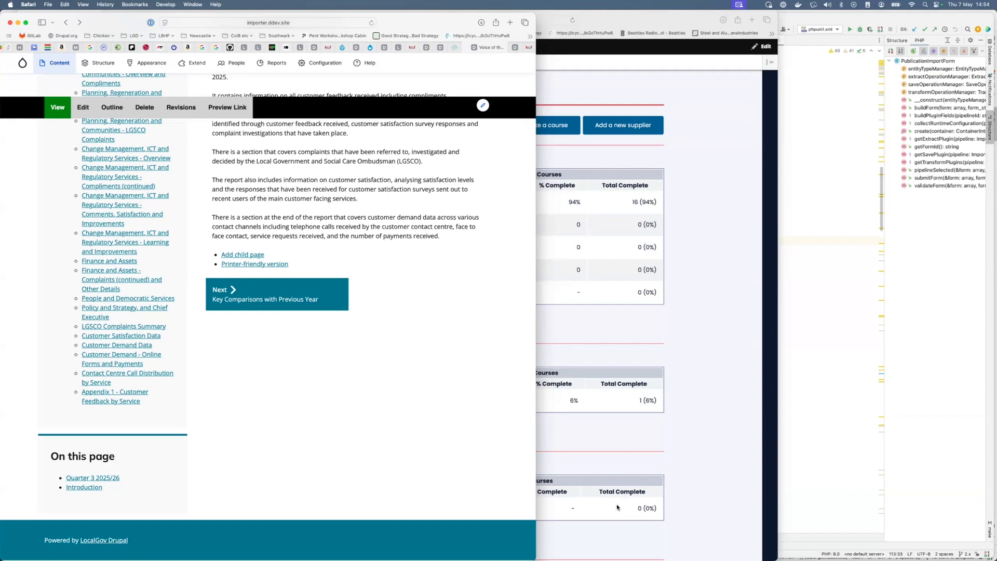
scroll(363, 487, up, 5)
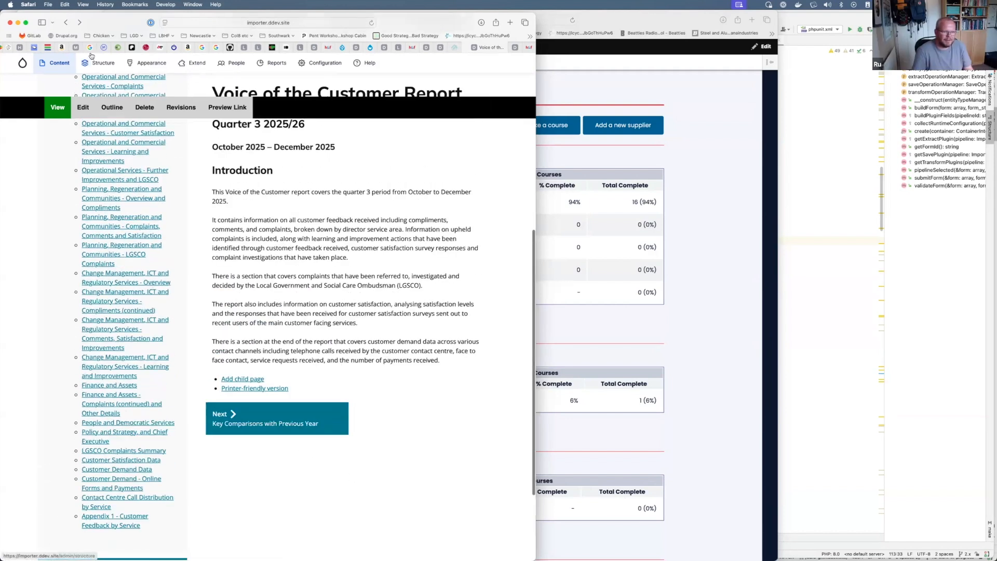
mouse_move(97, 62)
click(97, 81)
scroll(260, 300, down, 10)
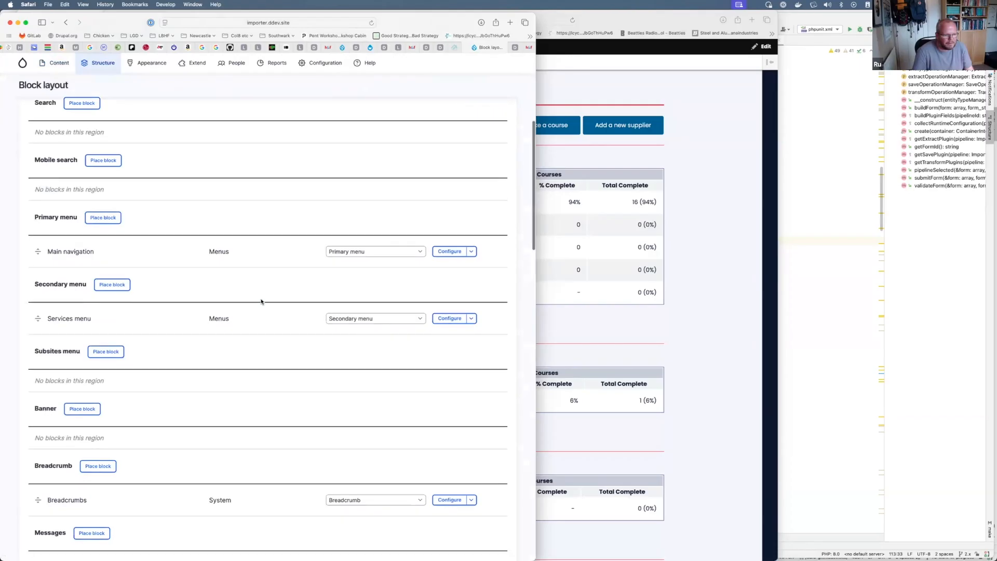
scroll(261, 301, down, 10)
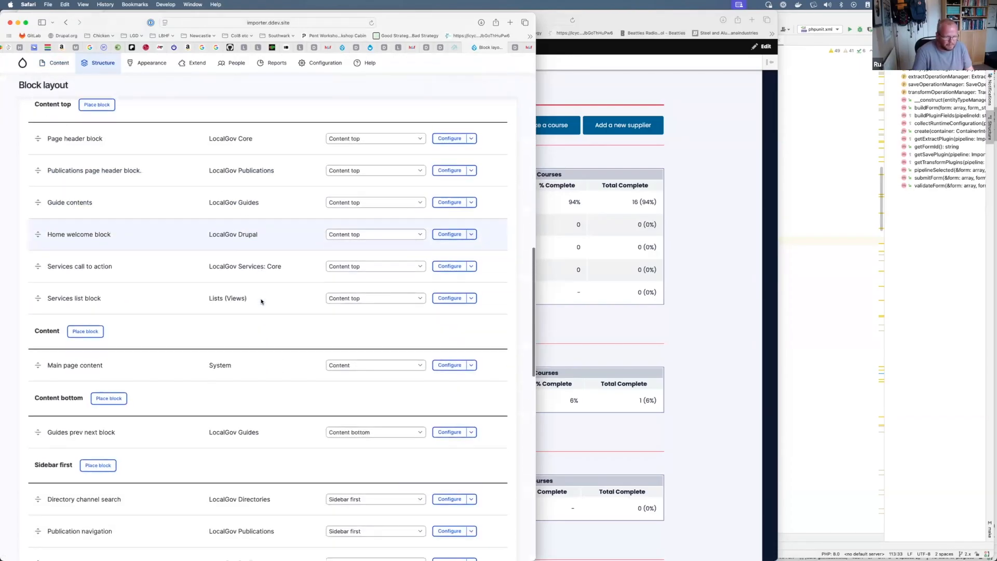
scroll(261, 301, down, 5)
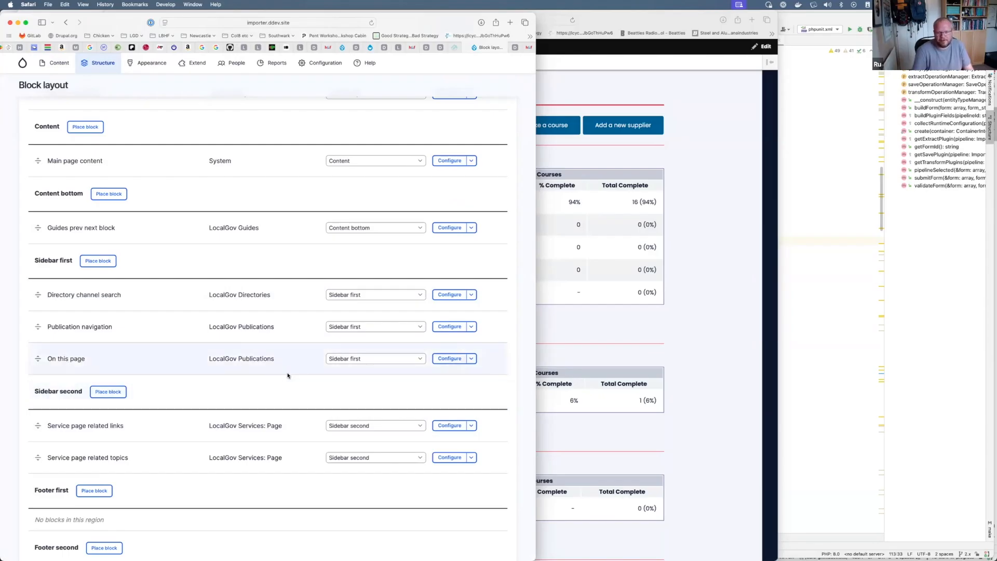
key(super+bracketleft)
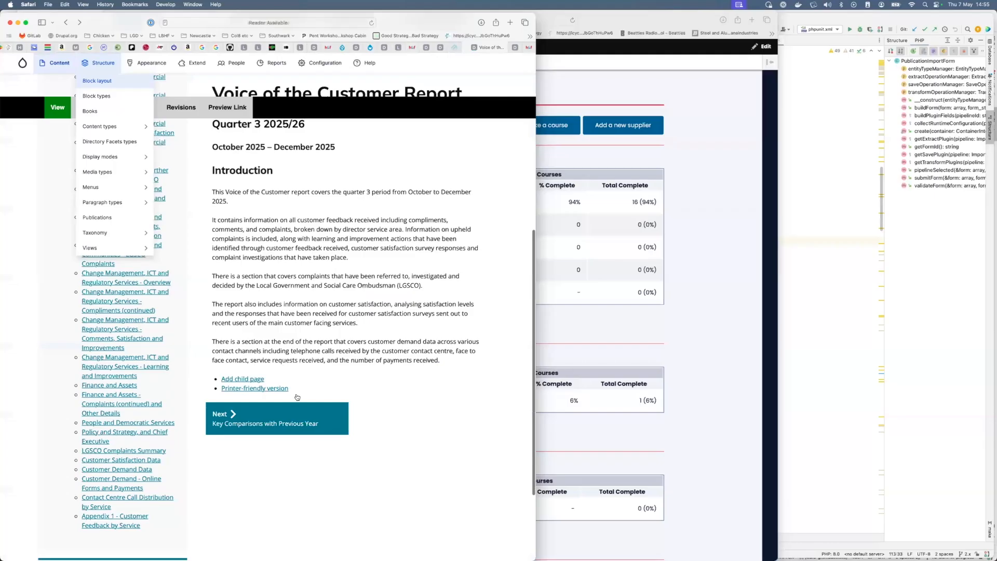
scroll(340, 455, down, 1)
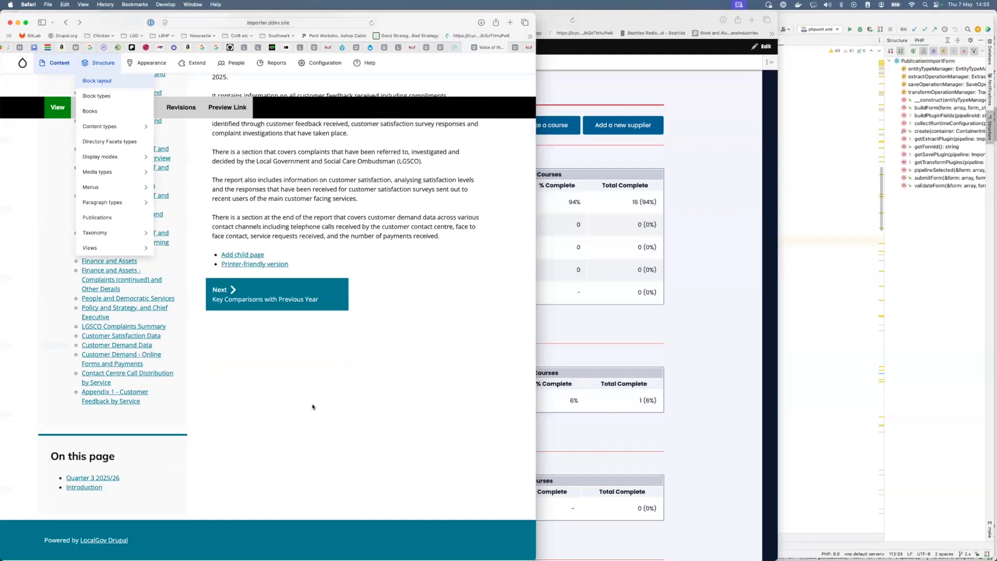
scroll(328, 391, up, 3)
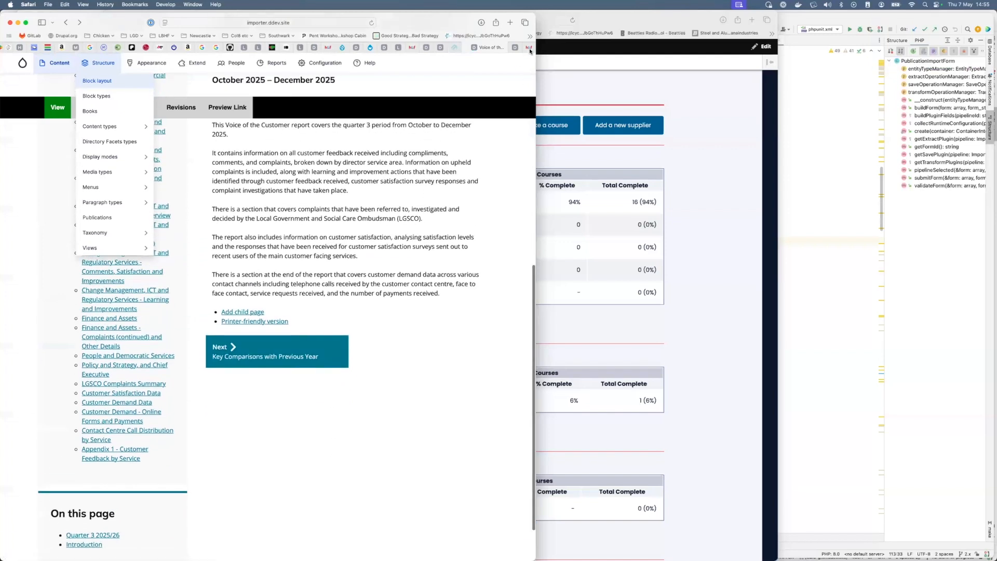
mouse_move(529, 51)
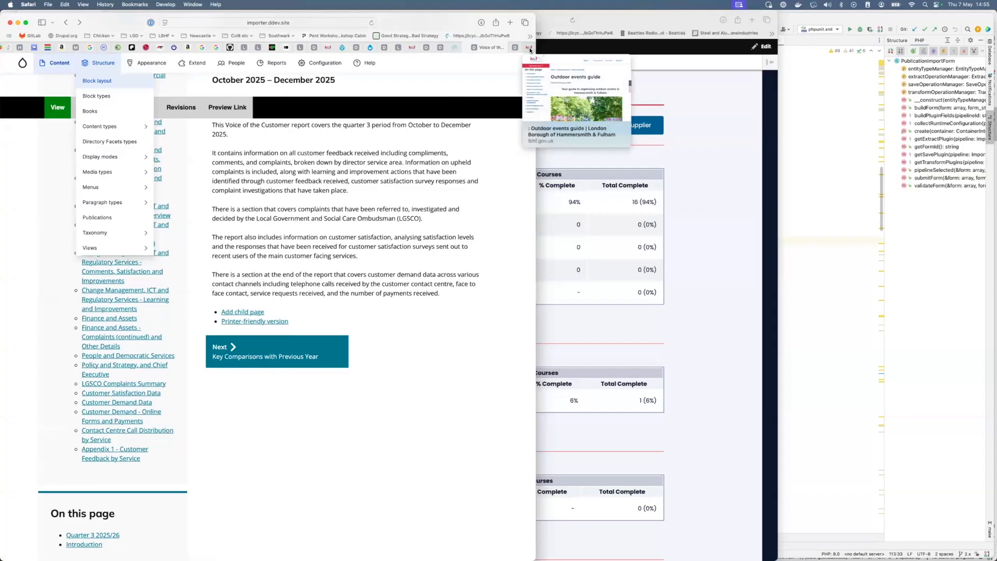
On the live lbhf.gov.uk tab, view the Events and filming parent page, then return to the Outdoor events guide
click(530, 49)
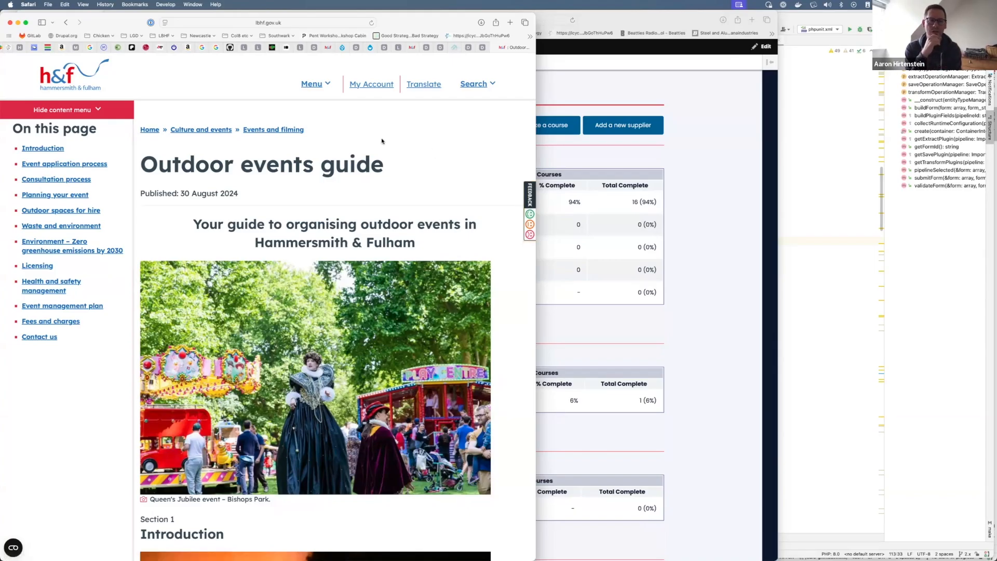
click(282, 130)
scroll(321, 208, down, 1)
scroll(321, 208, down, 4)
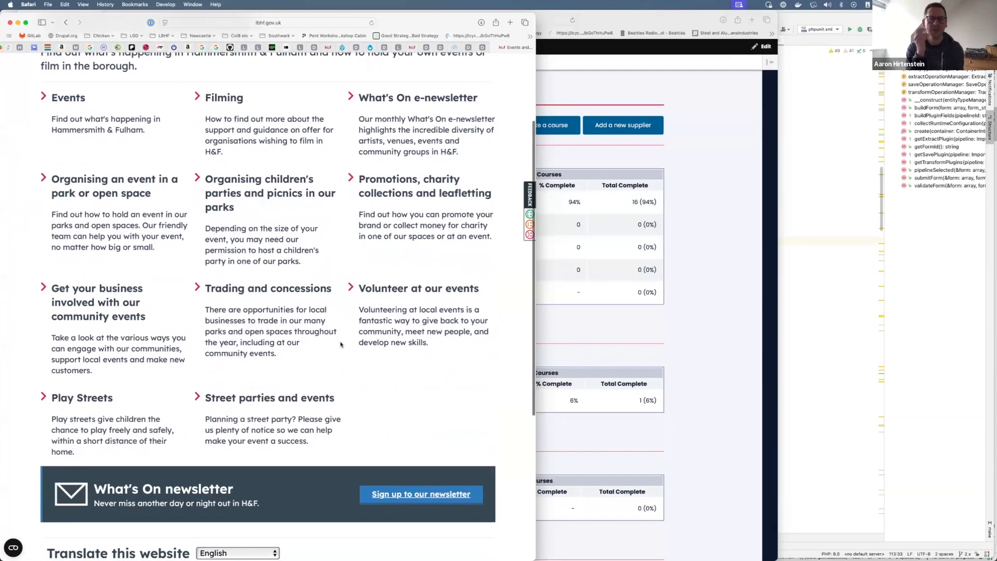
scroll(341, 345, down, 5)
scroll(341, 344, up, 10)
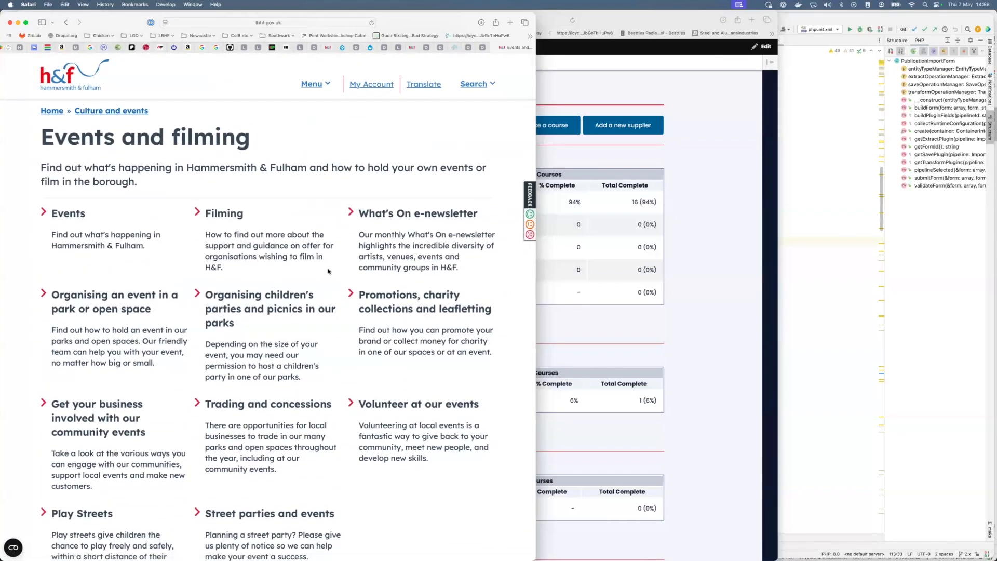
click(333, 295)
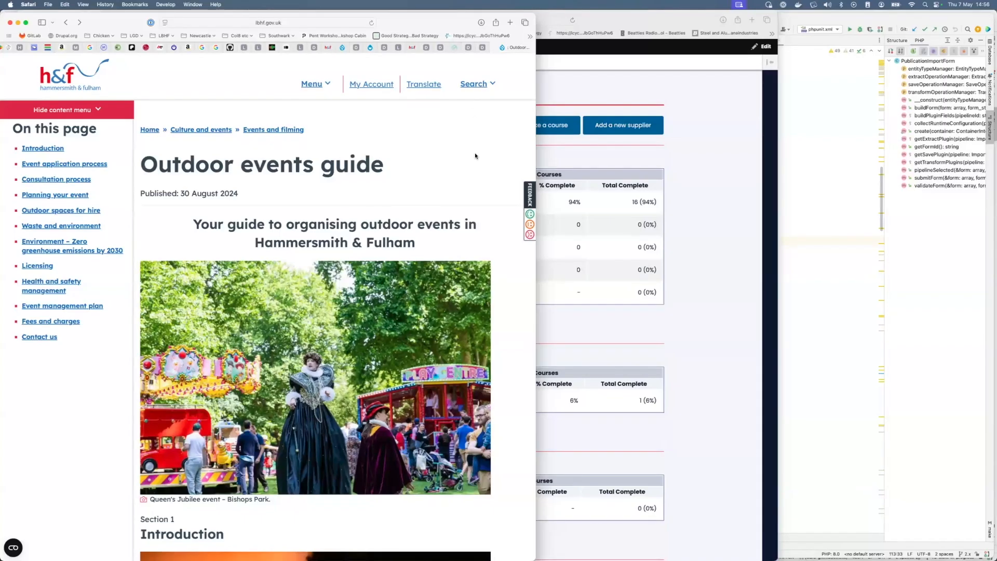
Search for 'gender pay gap' and open the pay gaps publication, returning to the results
click(477, 84)
click(240, 134)
text(gende)
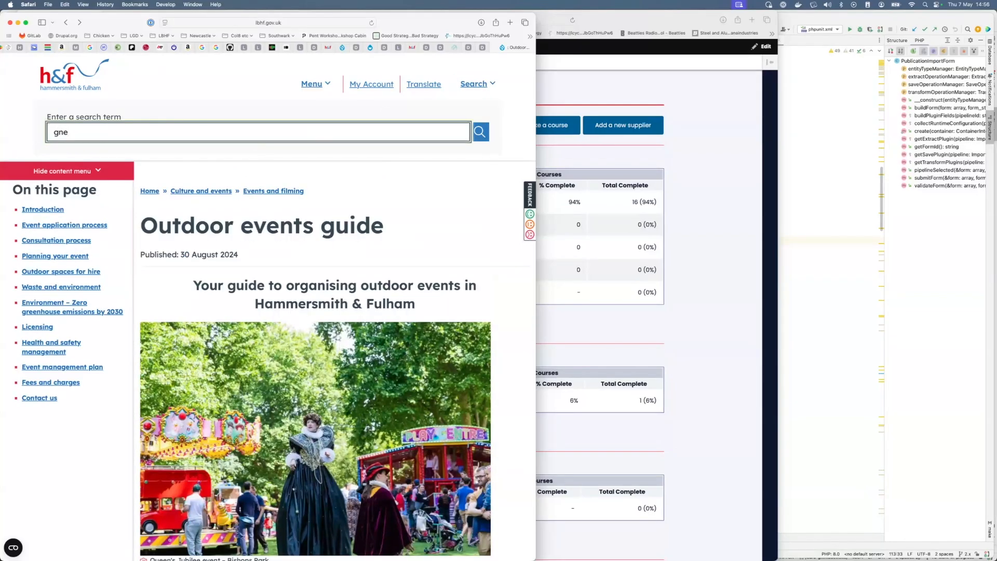
key(BackSpace)
key(BackSpace)
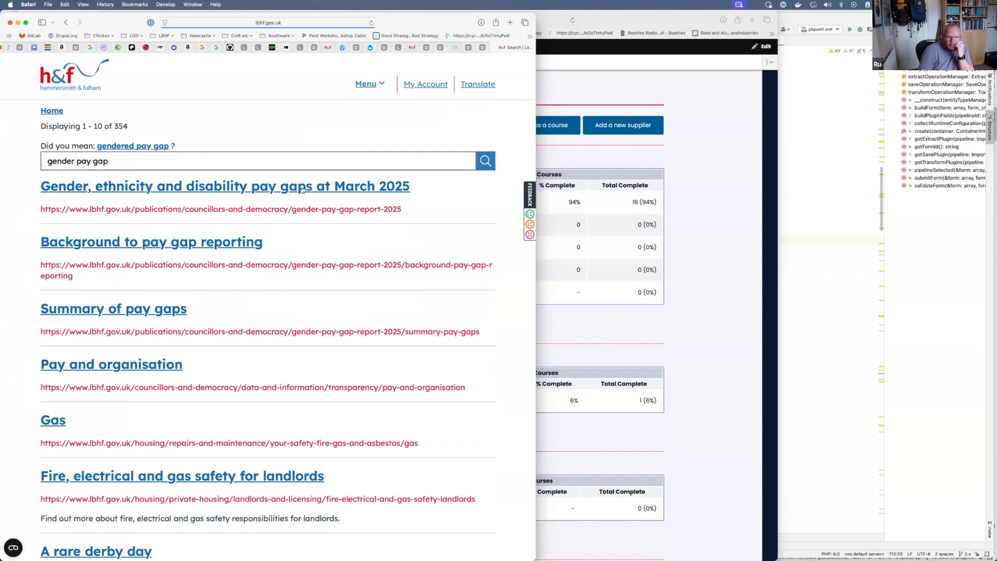
click(302, 190)
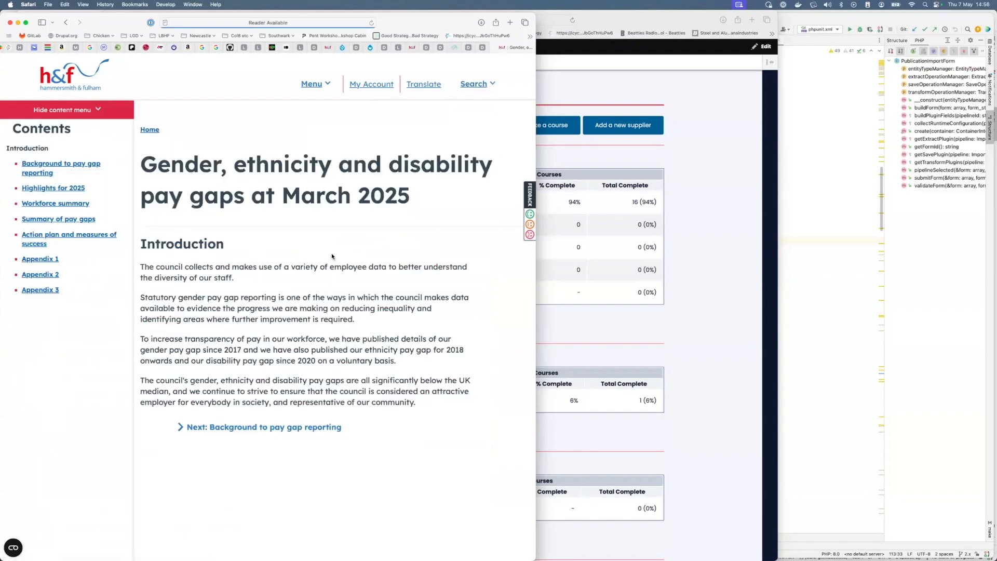
key(super+bracketleft)
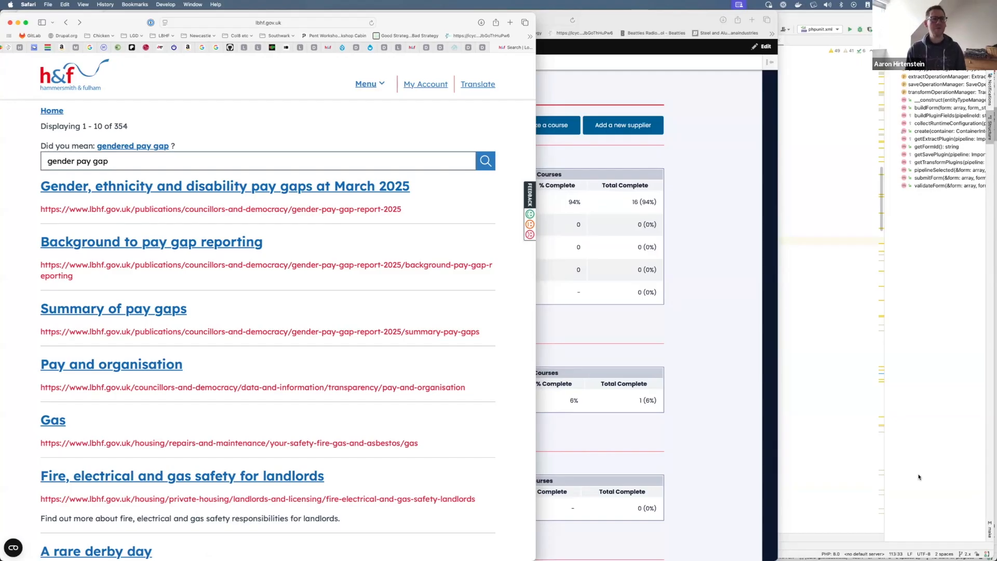
click(335, 188)
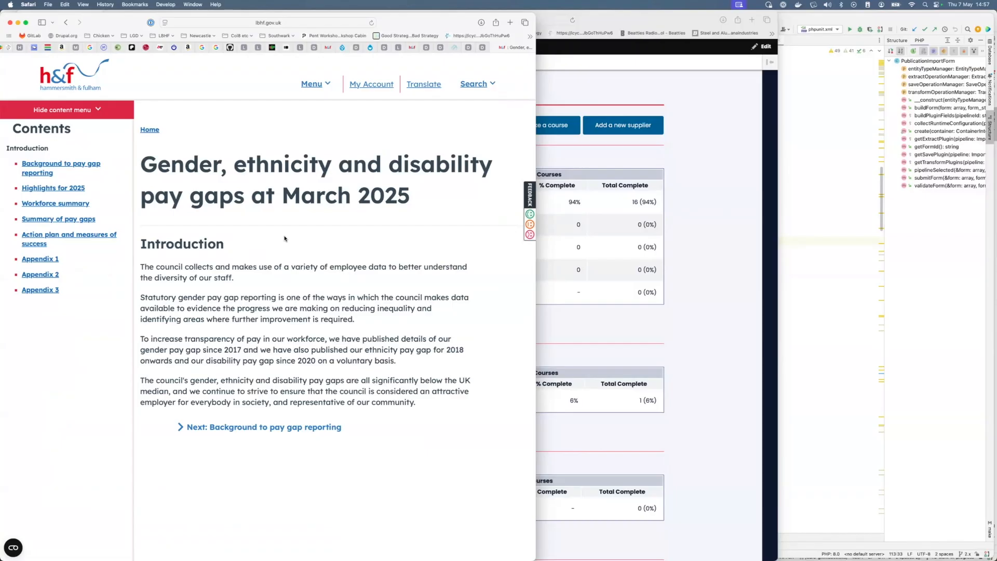
key(super+bracketleft)
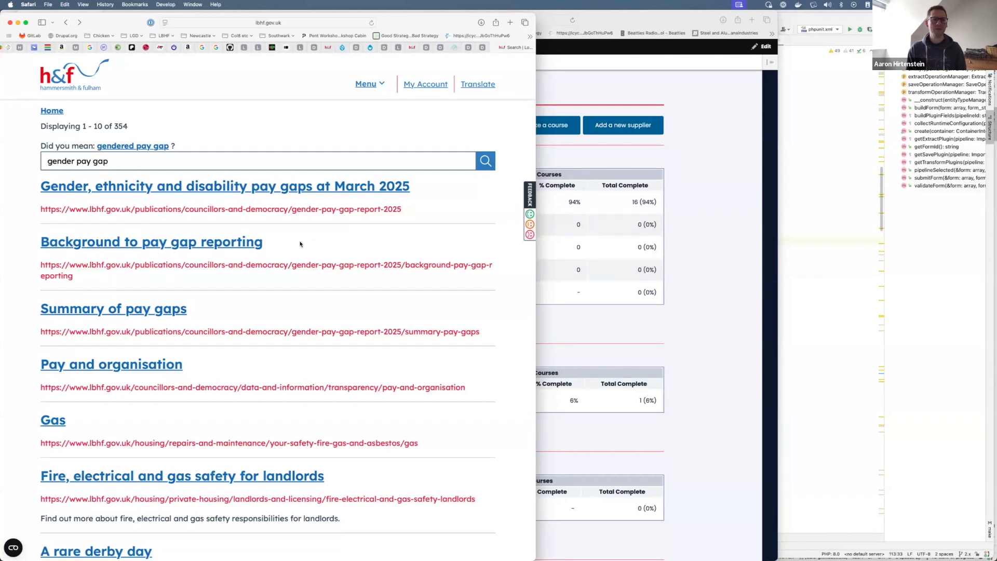
Bring up the site's main Menu of services from the 354 results
scroll(313, 267, down, 4)
scroll(312, 267, up, 4)
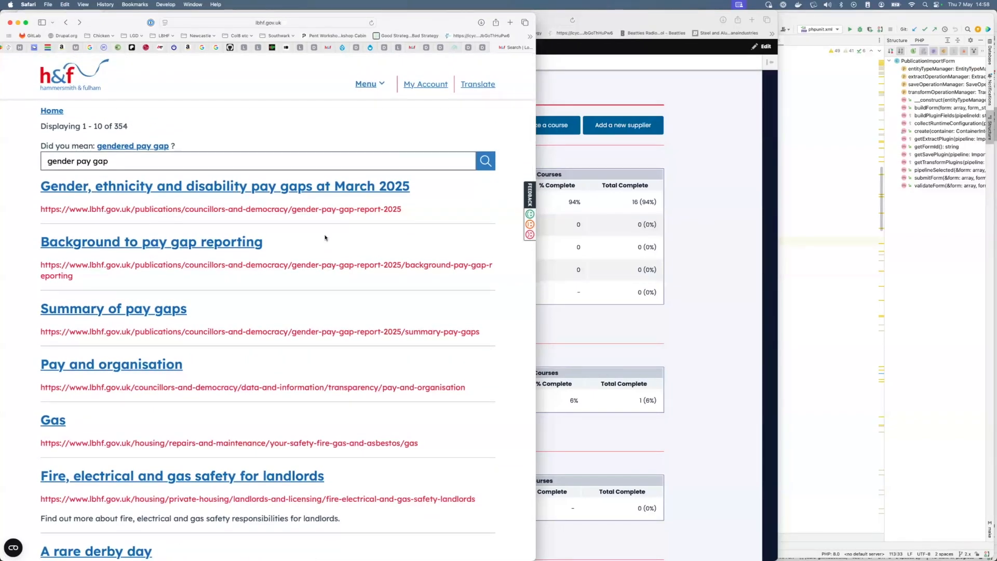
click(377, 85)
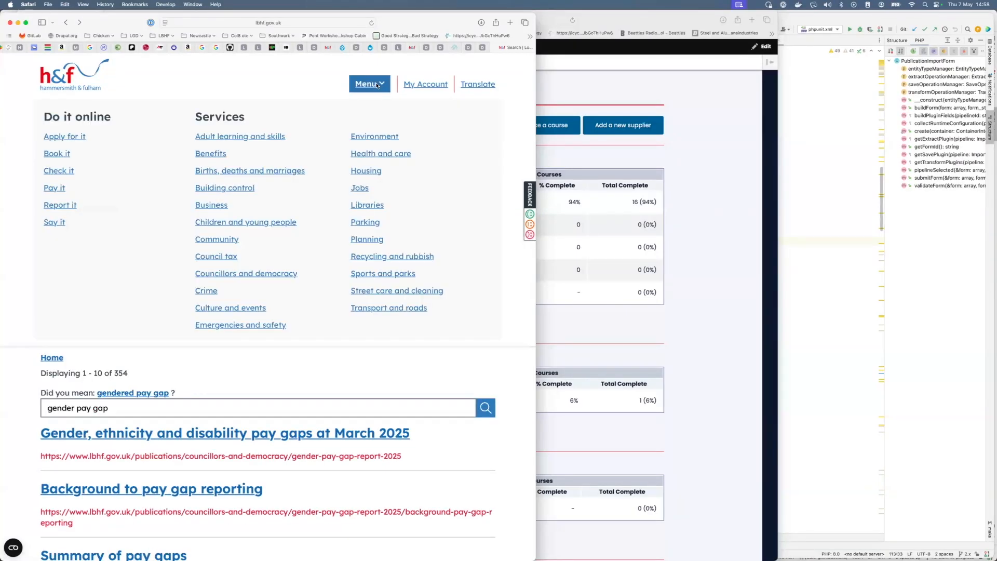
Open Councillors and democracy, then its Data and information page
click(287, 273)
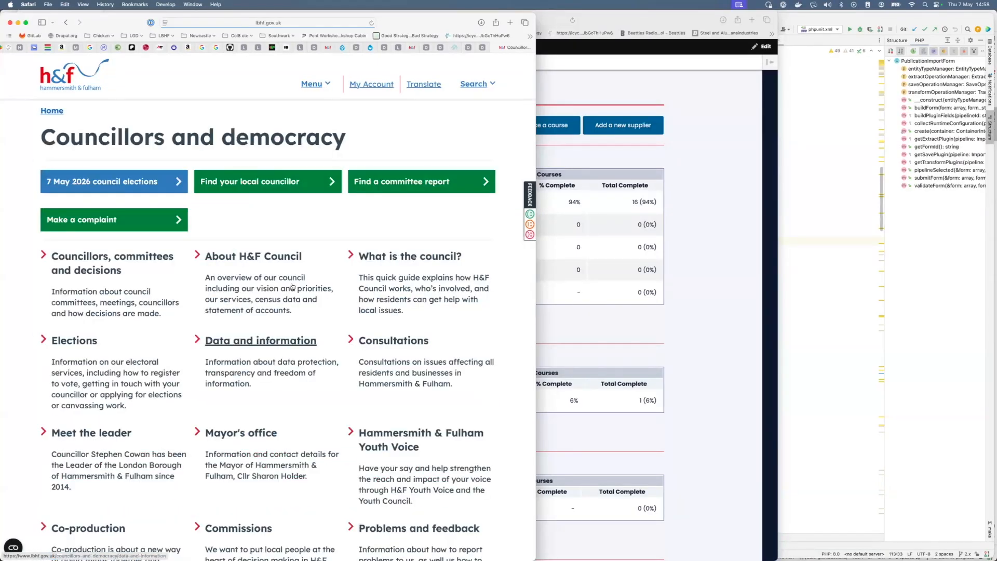
scroll(314, 345, down, 3)
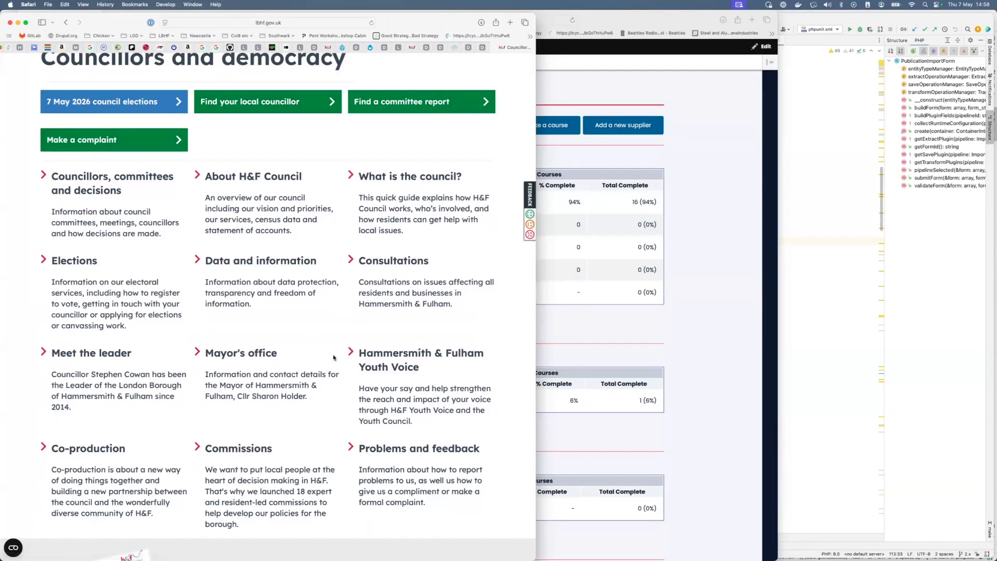
scroll(333, 357, down, 3)
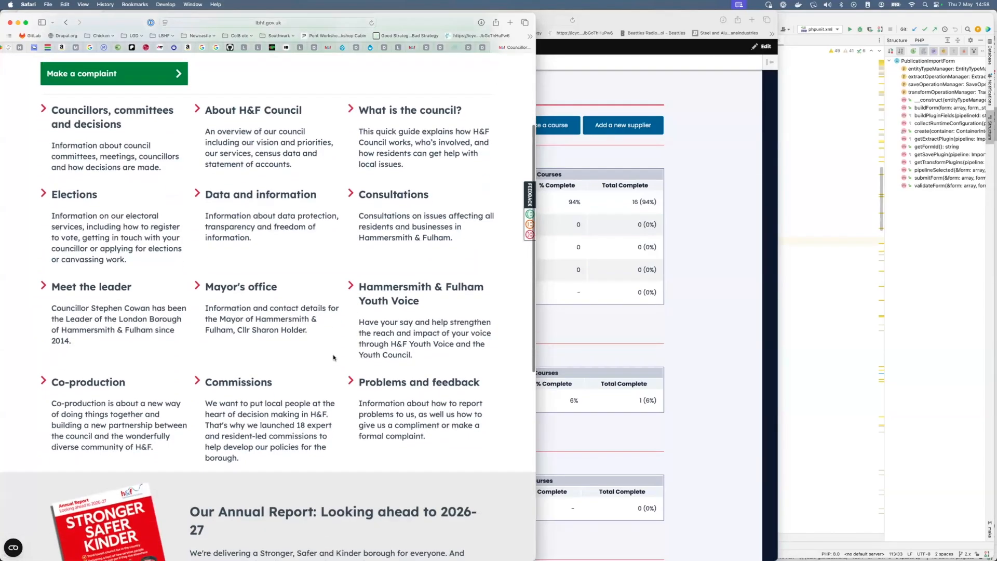
click(275, 193)
scroll(338, 292, down, 5)
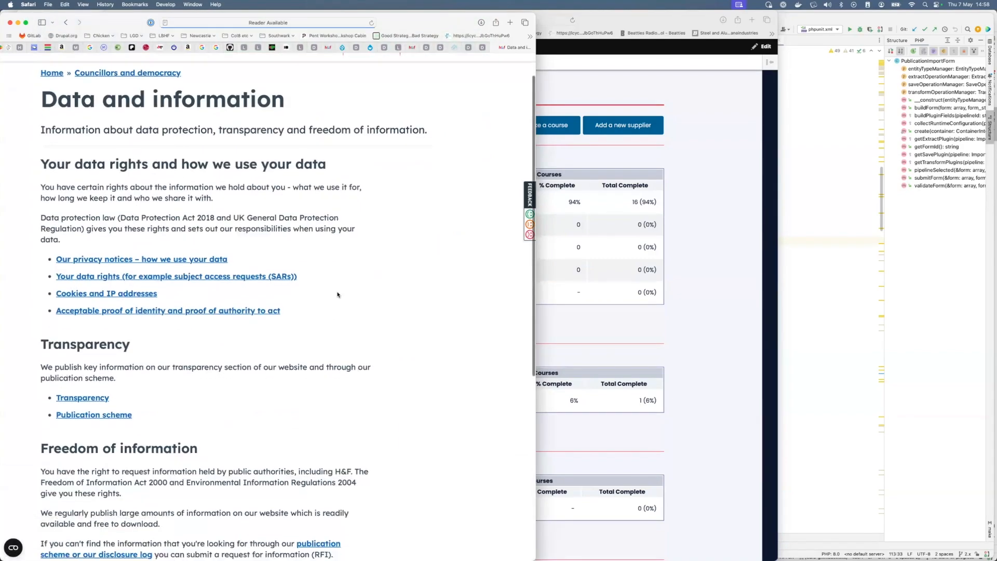
scroll(393, 308, up, 3)
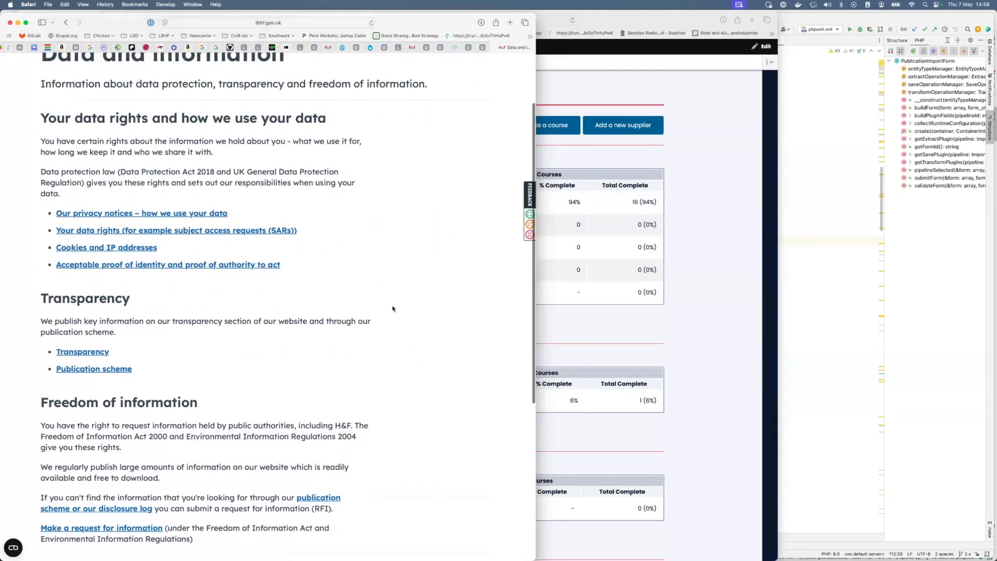
Browse the Transparency page and open Pay and organisation
click(82, 362)
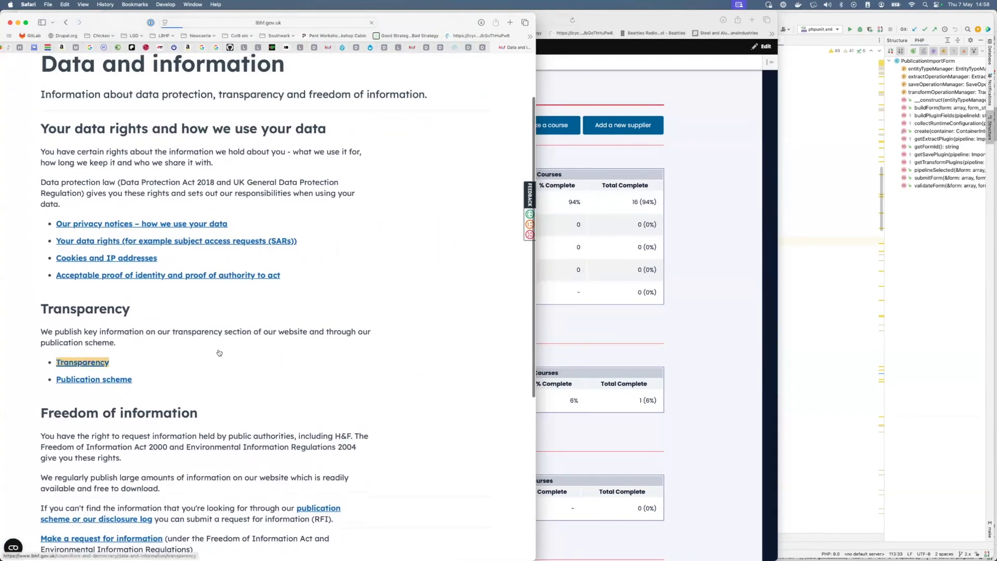
scroll(353, 358, down, 3)
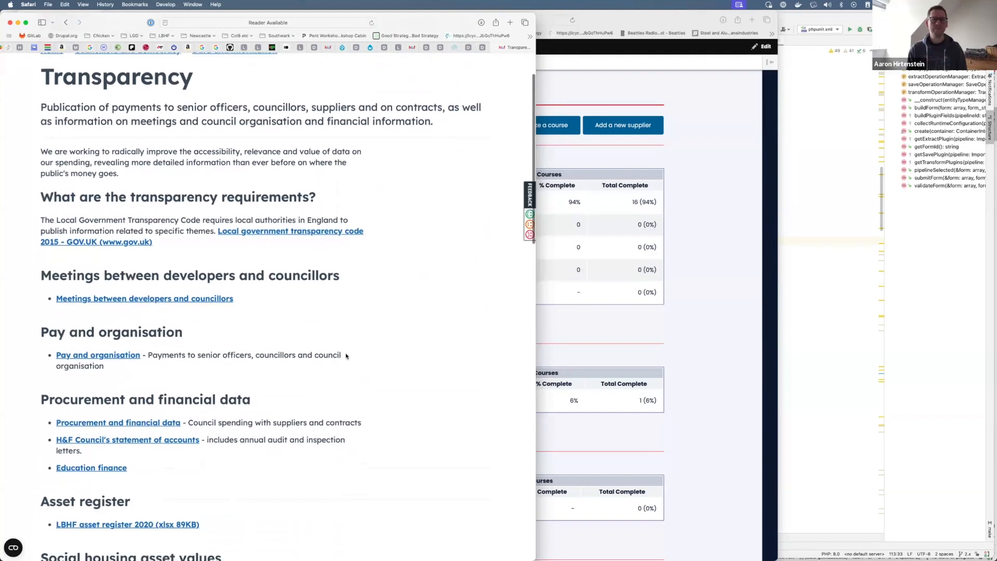
scroll(372, 354, down, 2)
scroll(372, 356, down, 10)
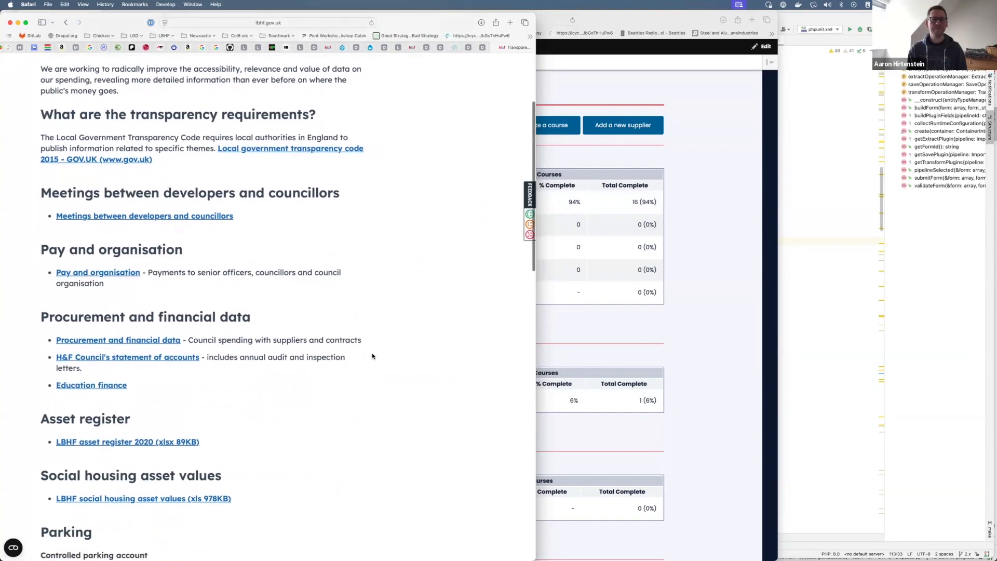
scroll(372, 356, down, 14)
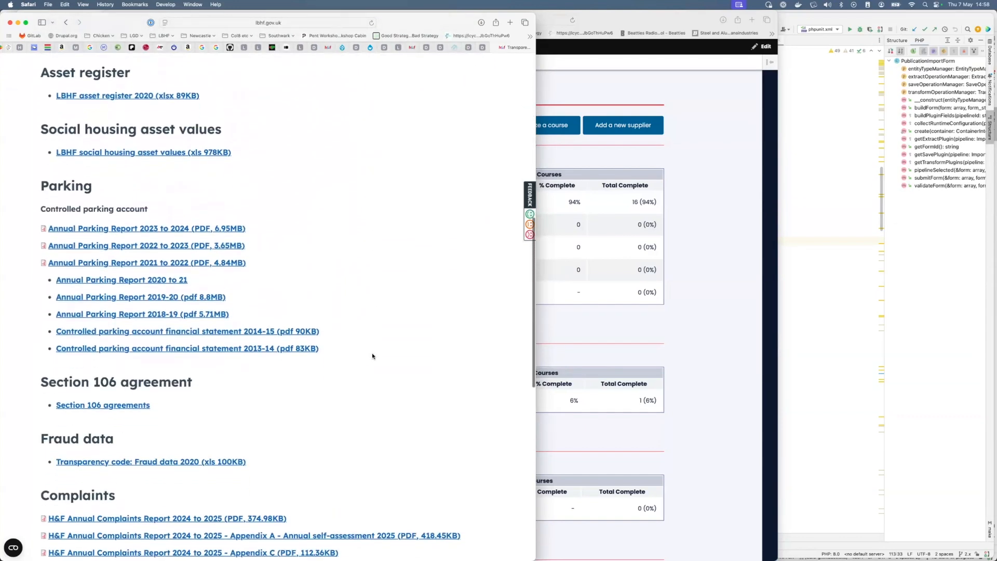
scroll(372, 328, down, 4)
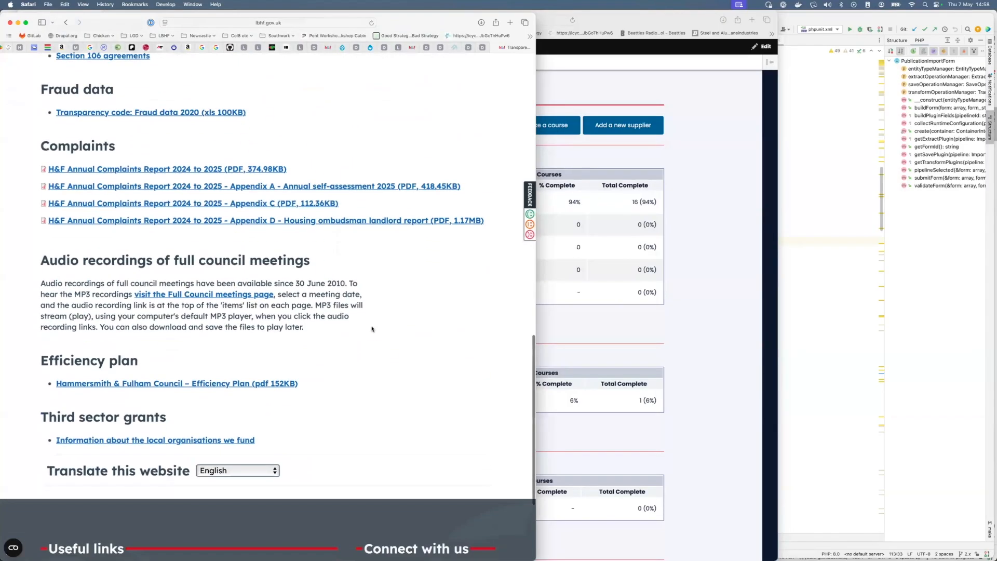
scroll(372, 328, up, 20)
scroll(372, 328, up, 7)
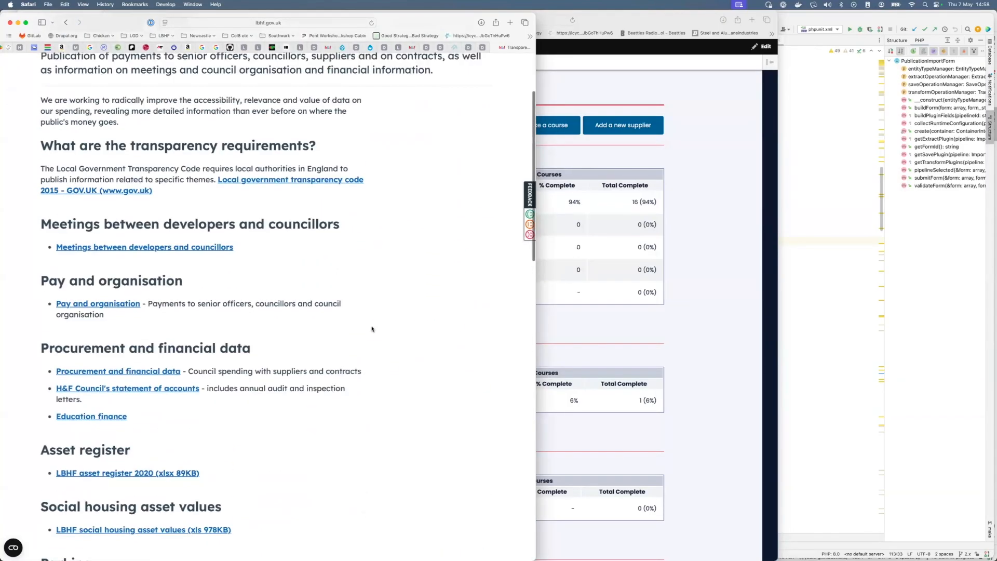
click(116, 394)
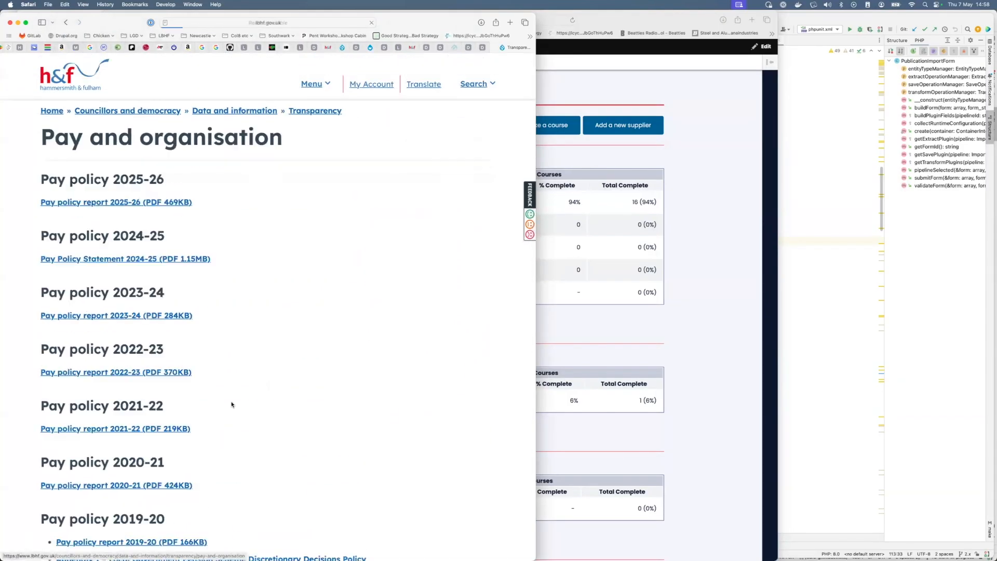
Go back through Transparency and Data and information to Councillors and democracy
key(super+bracketleft)
scroll(316, 382, up, 1)
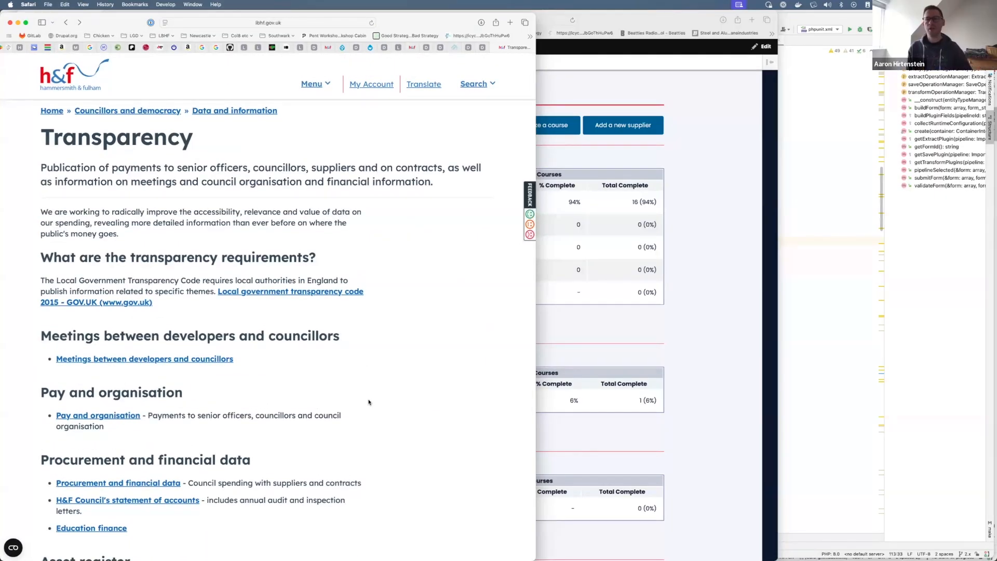
scroll(384, 368, down, 5)
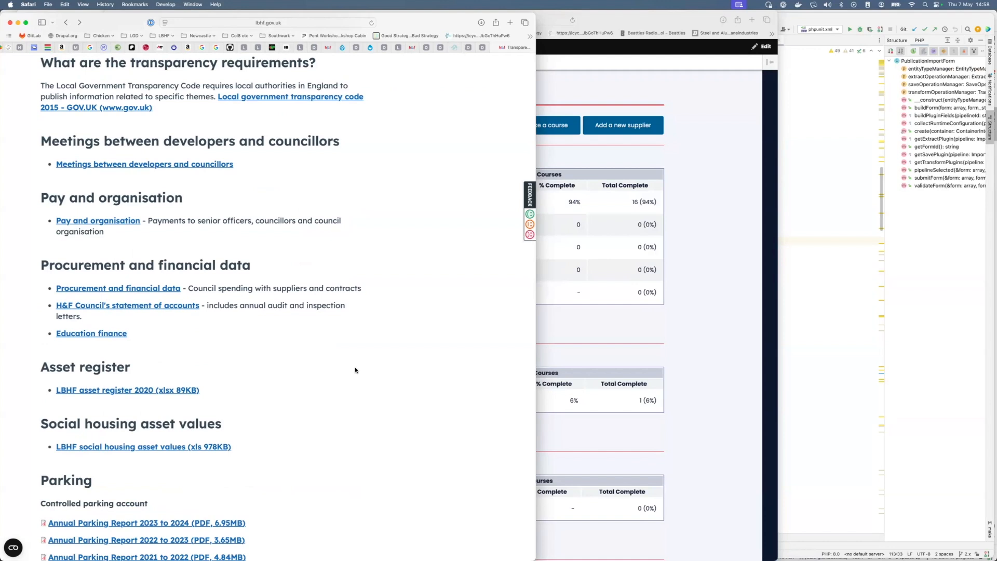
key(super+bracketleft)
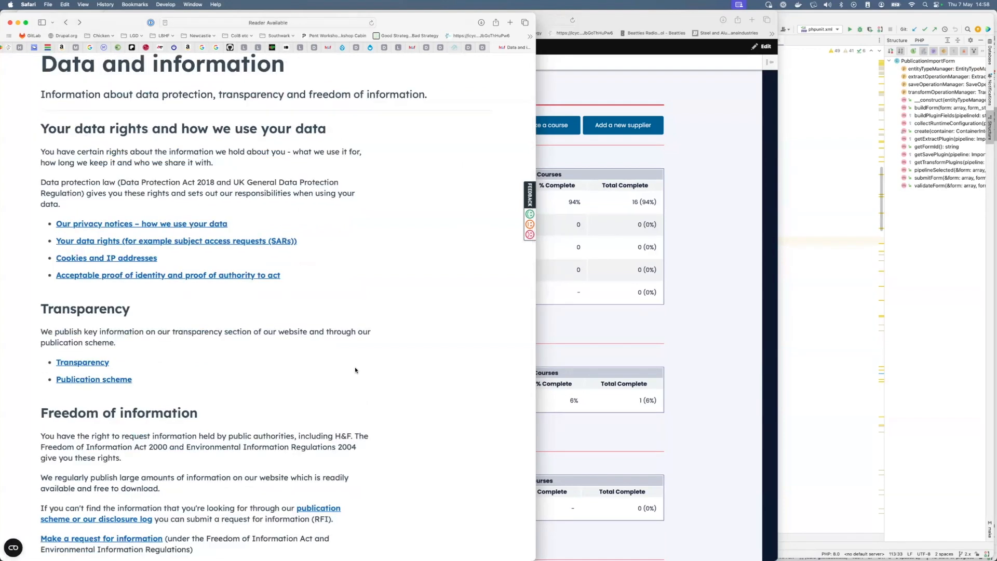
scroll(363, 373, up, 3)
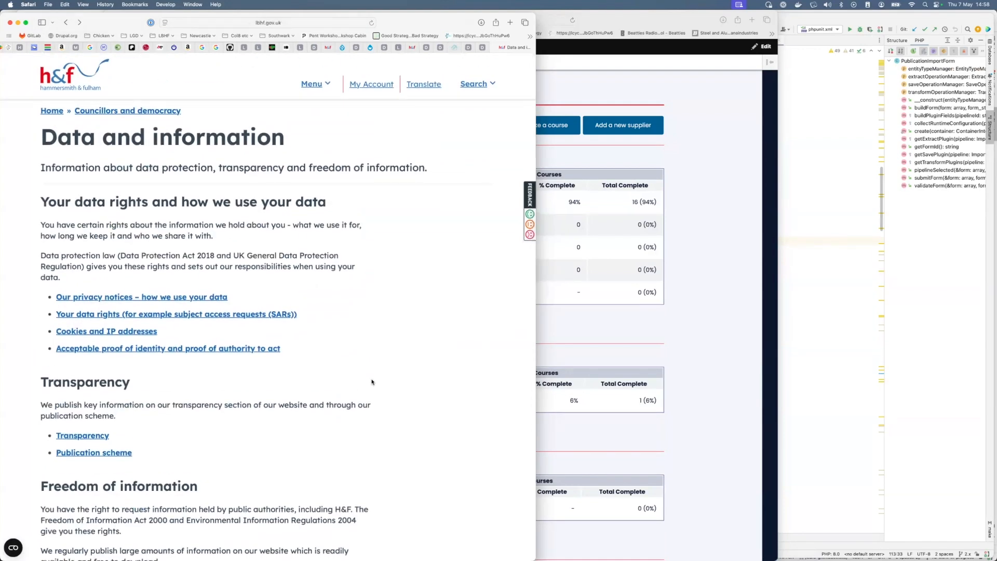
key(super+bracketleft)
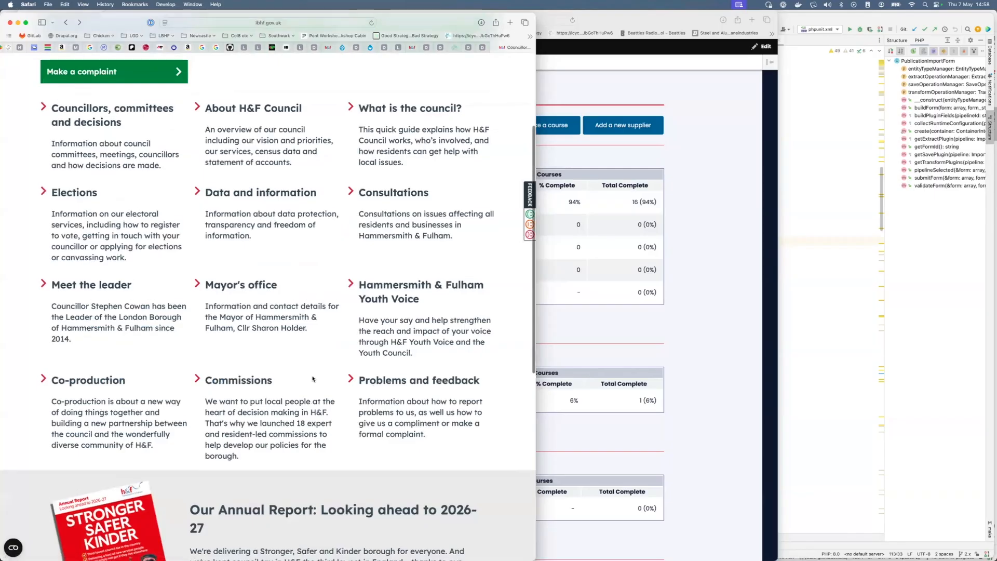
scroll(329, 370, up, 4)
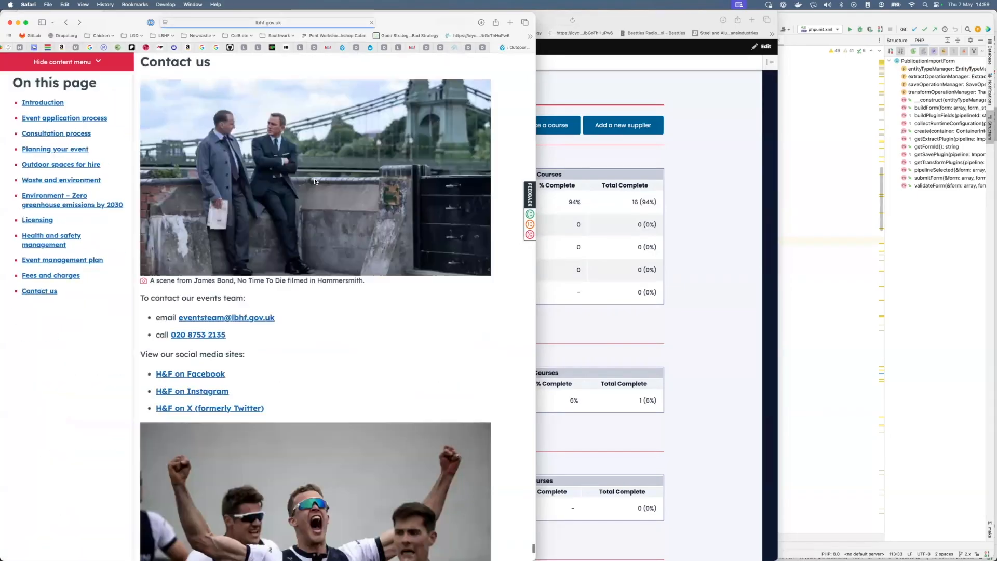
scroll(248, 422, up, 10)
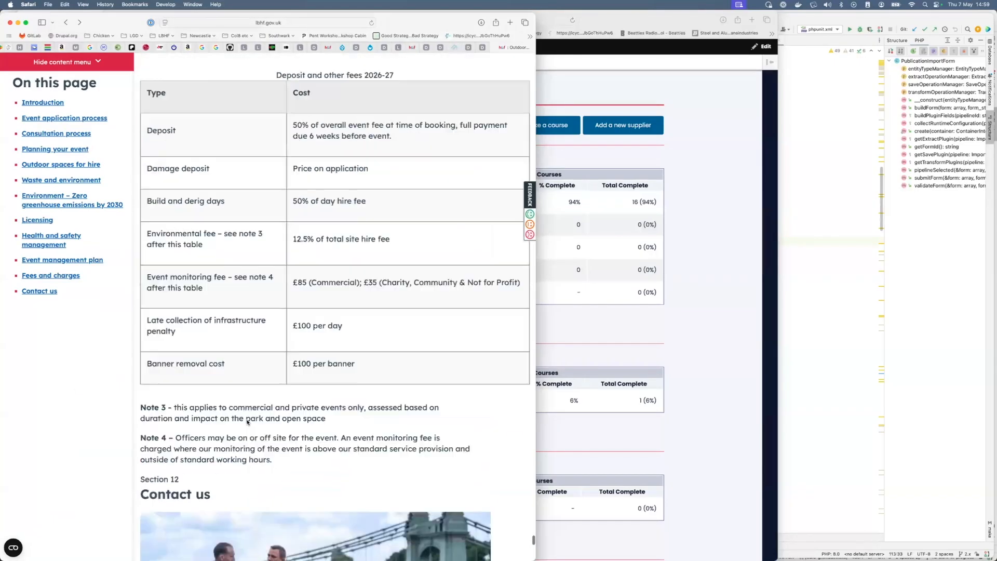
click(42, 102)
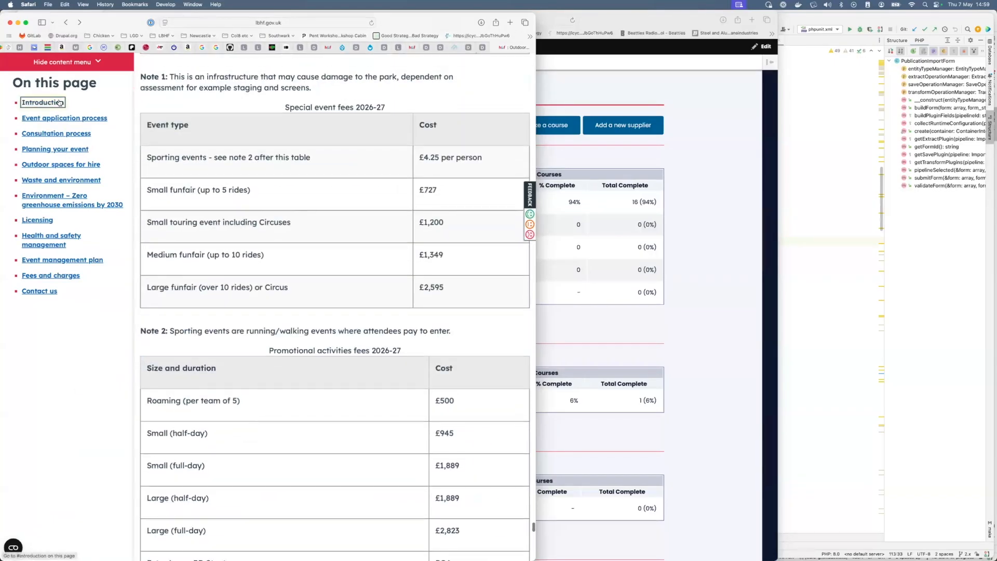
scroll(196, 297, up, 5)
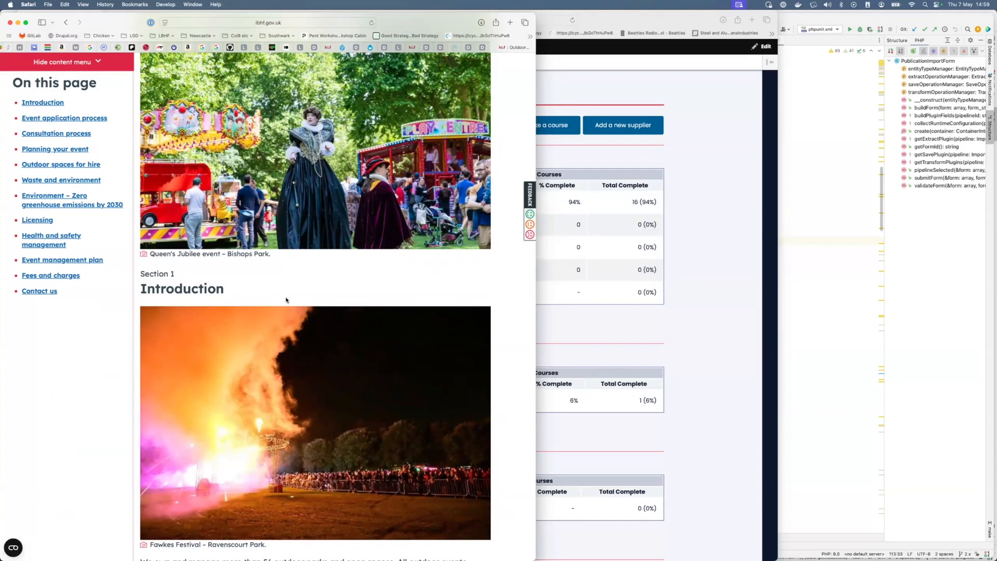
scroll(311, 312, down, 20)
scroll(335, 312, up, 10)
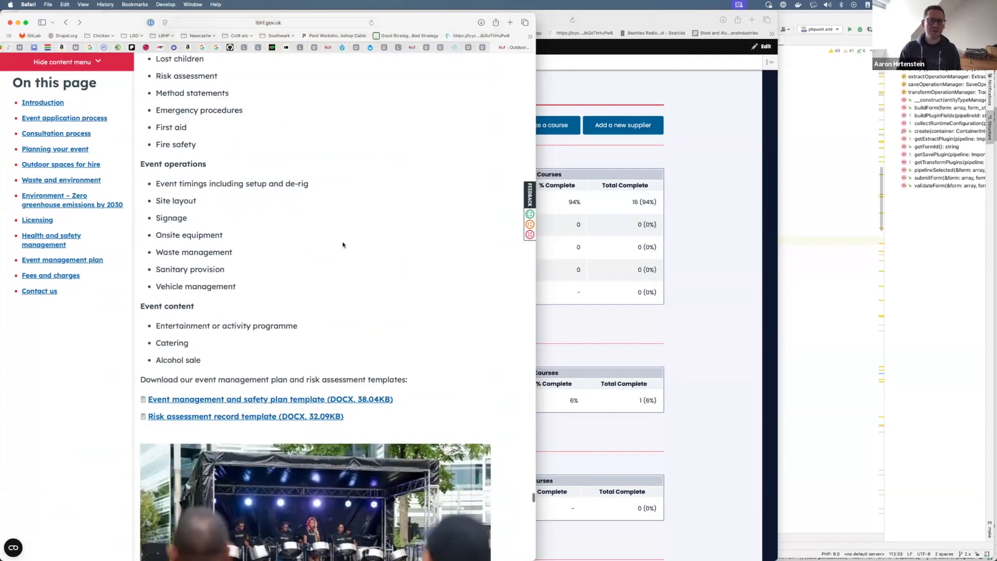
scroll(343, 245, up, 2)
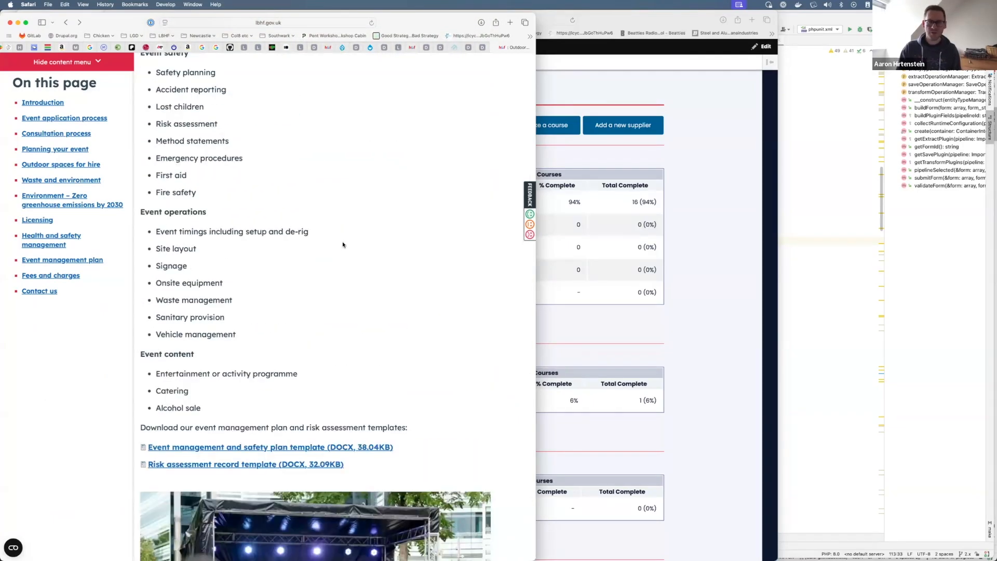
scroll(369, 202, up, 15)
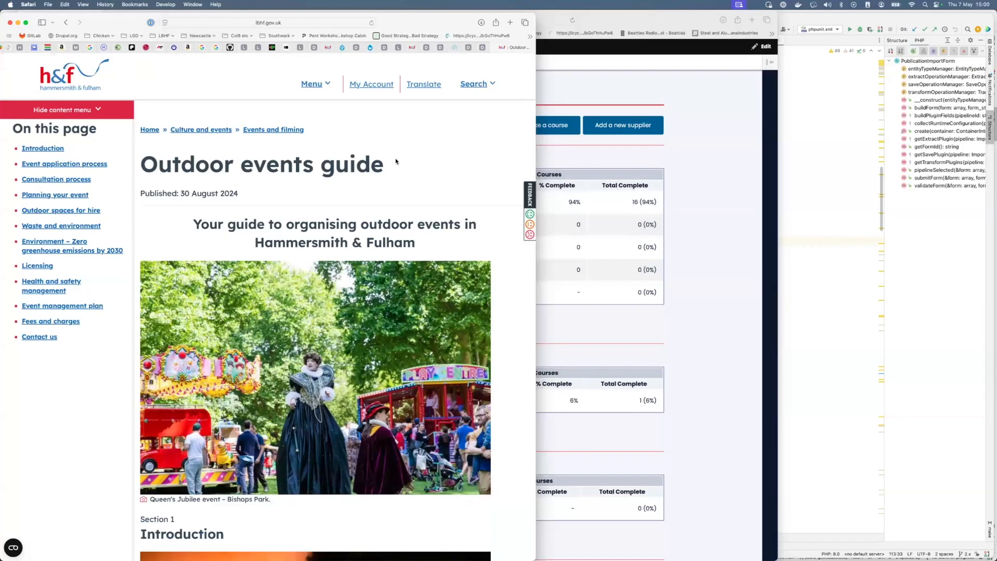
click(474, 94)
Search lbhf.gov.uk for 'pay gap'
click(186, 134)
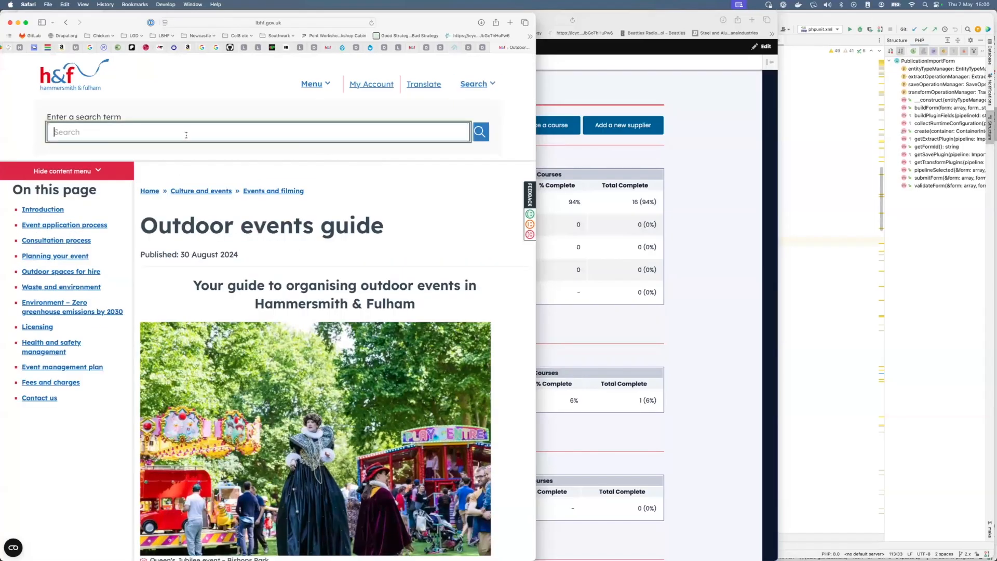
text(pay gap)
key(Return)
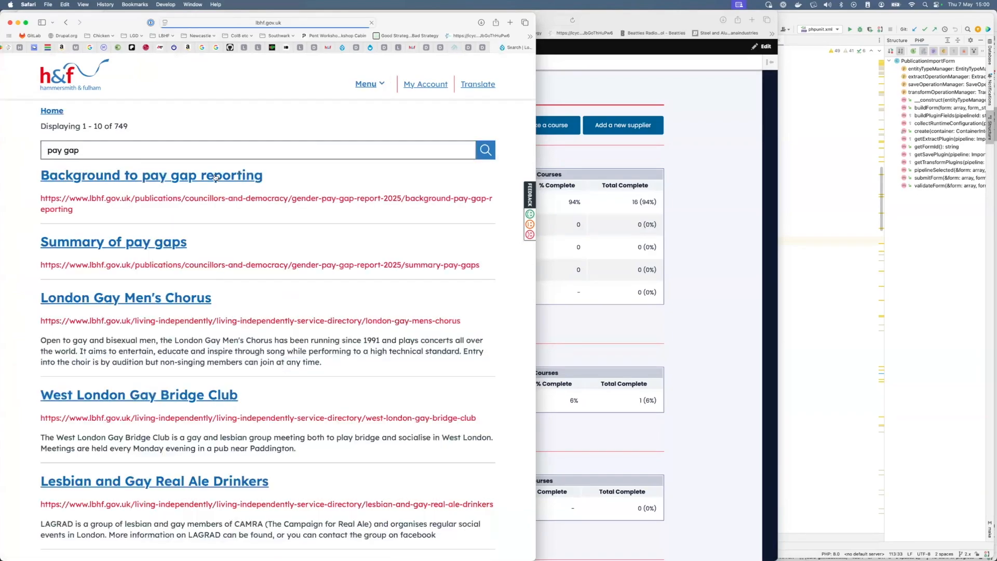
Refine the query to 'gender pay gap' and open the March 2025 pay gaps publication
click(45, 146)
text(gend)
key(BackSpace)
key(BackSpace)
text(d)
key(BackSpace)
text(nder)
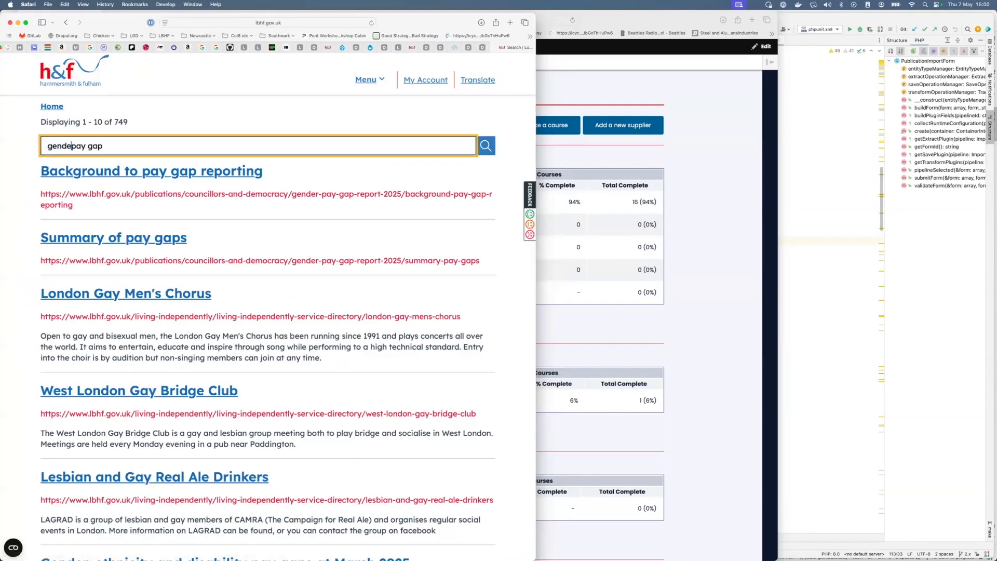
key(Return)
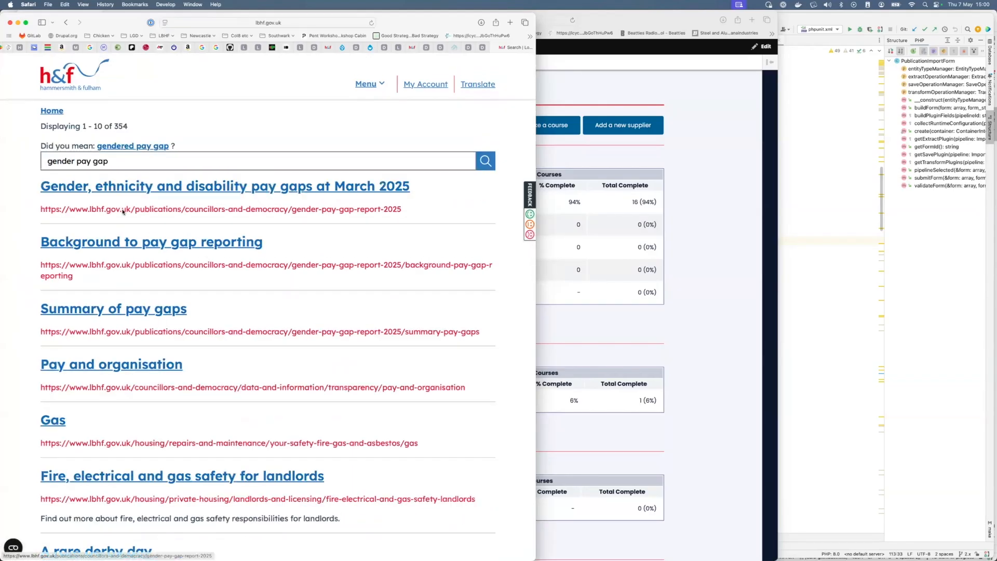
click(155, 188)
Step through the Background, Highlights for 2025 and Workforce summary chapters of the pay gaps publication
click(60, 163)
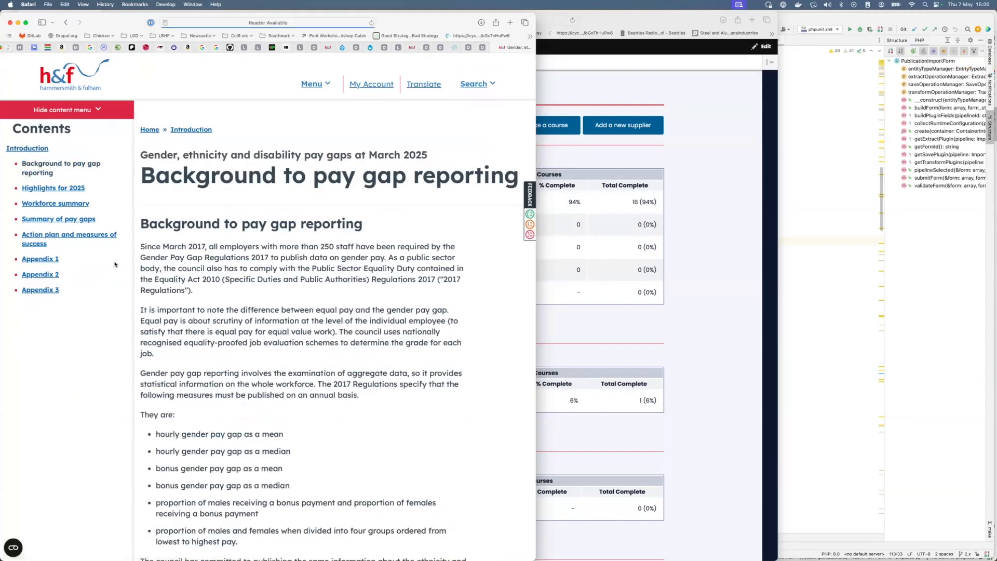
click(82, 190)
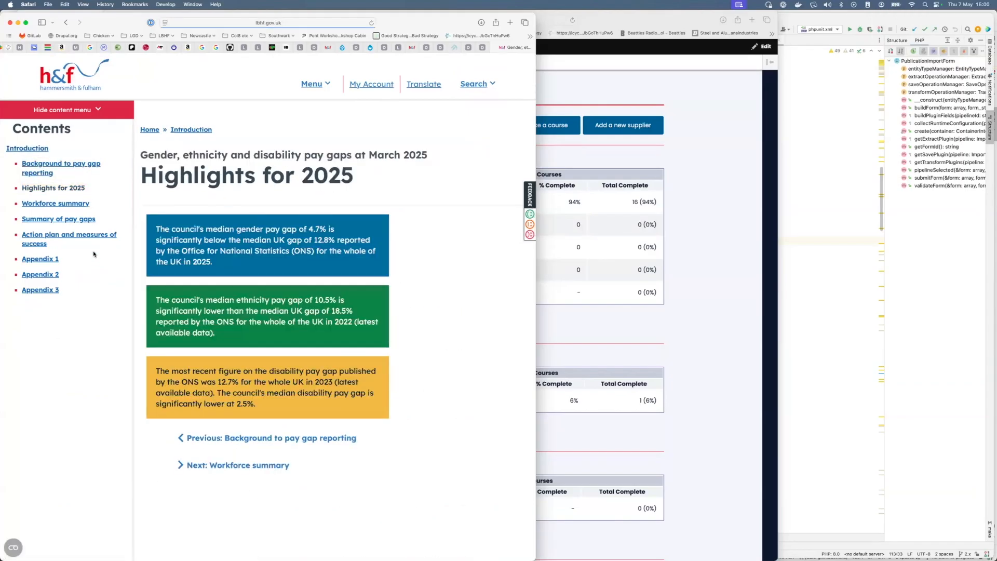
click(69, 202)
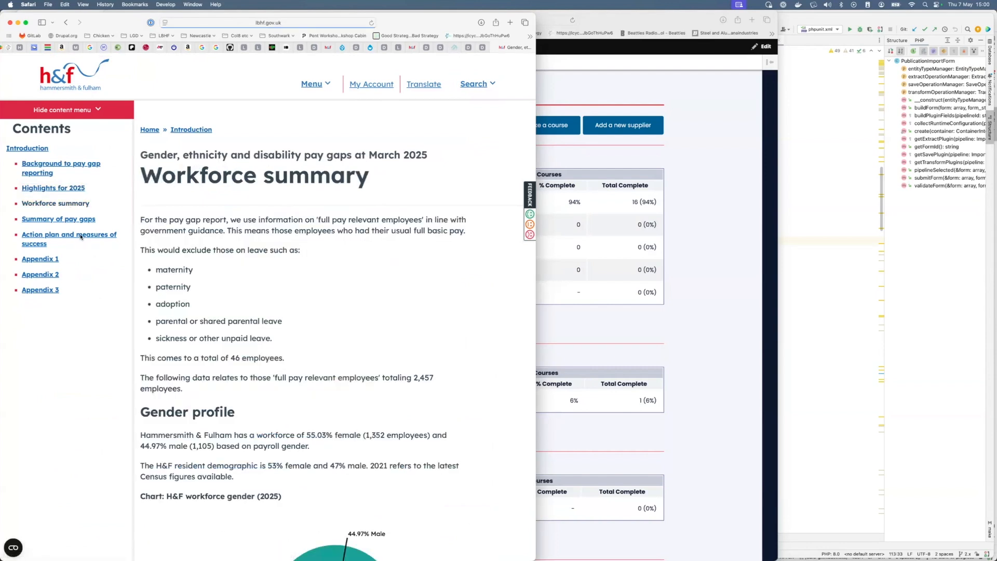
scroll(100, 314, down, 6)
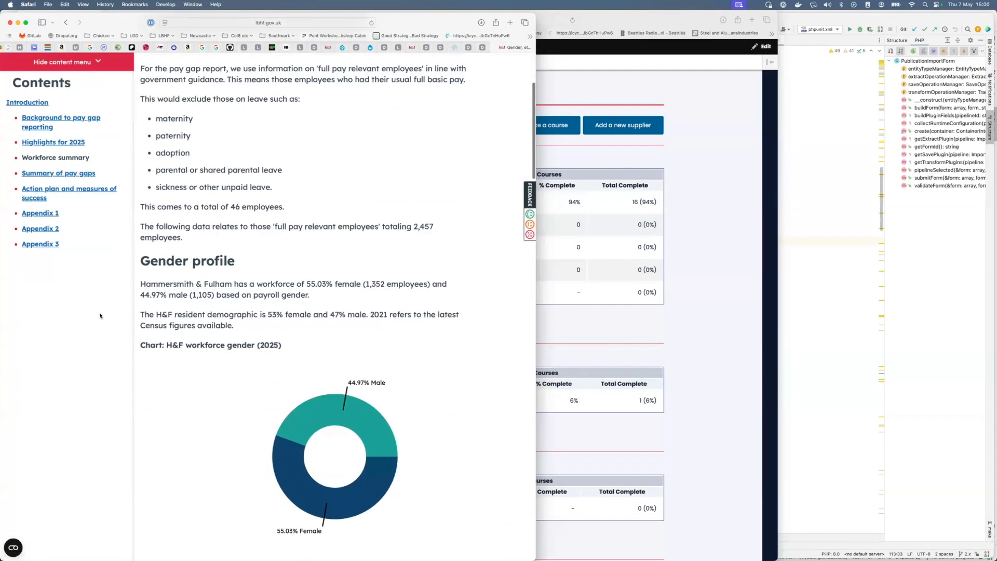
scroll(100, 314, up, 4)
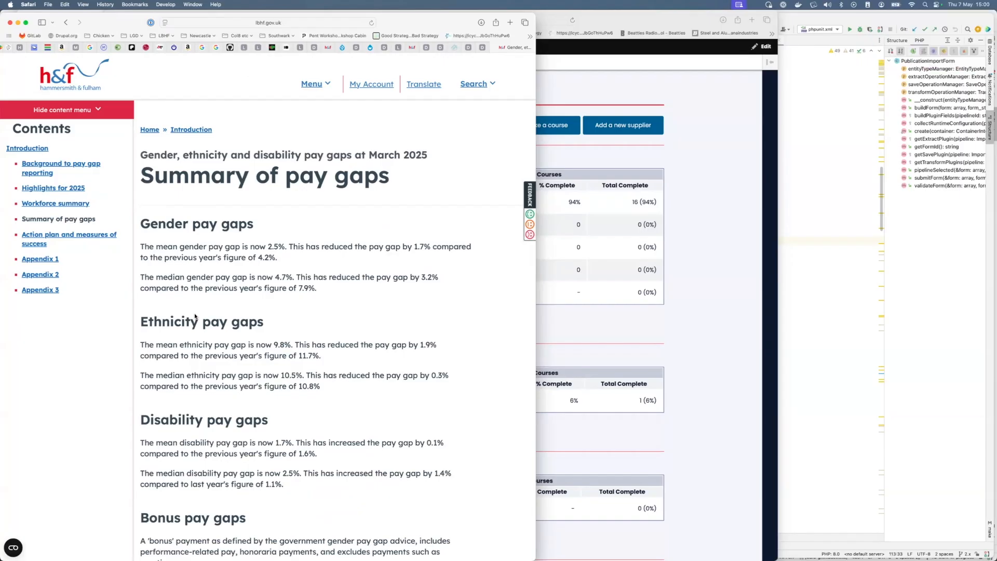
click(310, 22)
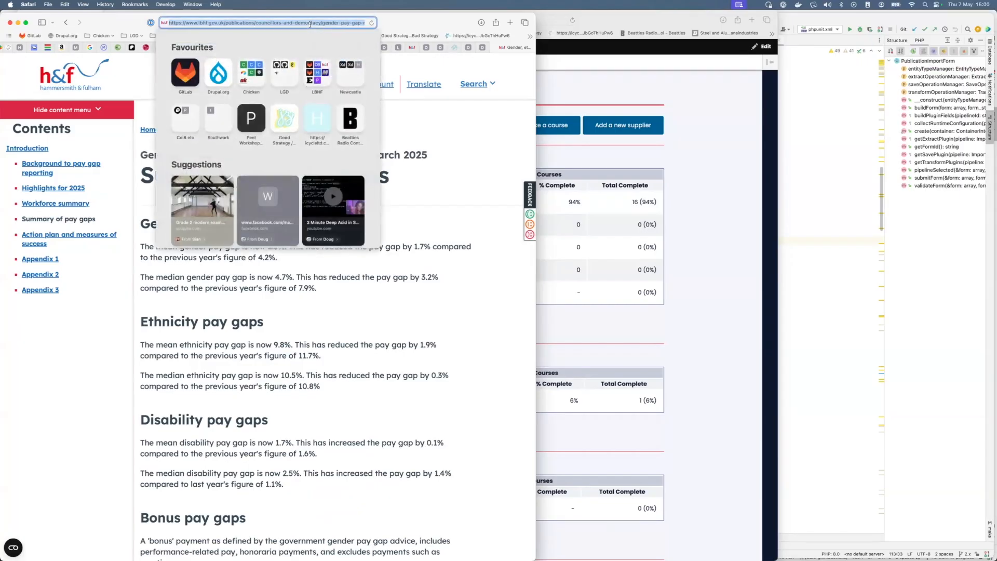
Open the lbhf.gov.uk 'Main site prod' address in a new tab to reach the login form
key(super+t)
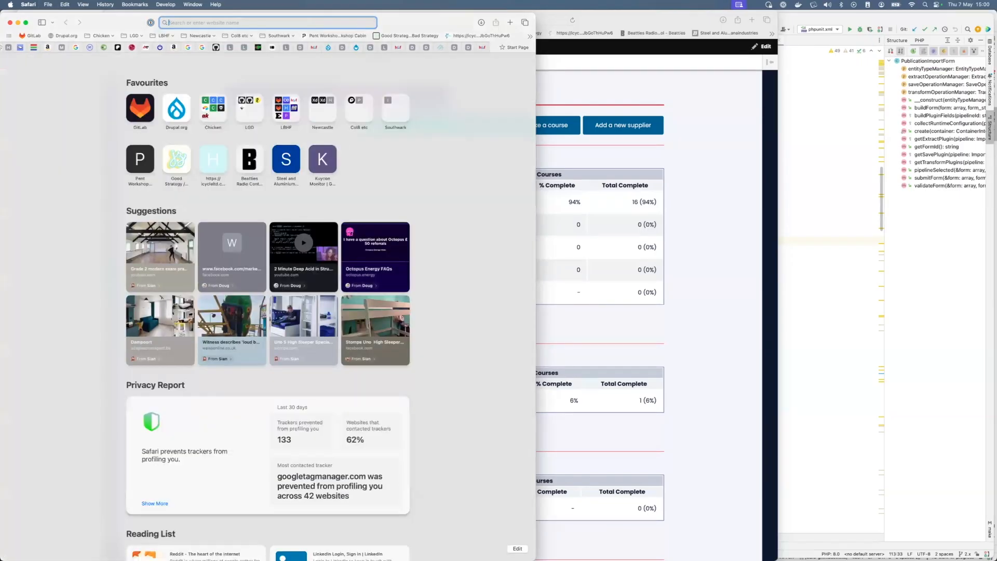
text(lbhf.gov.uk/)
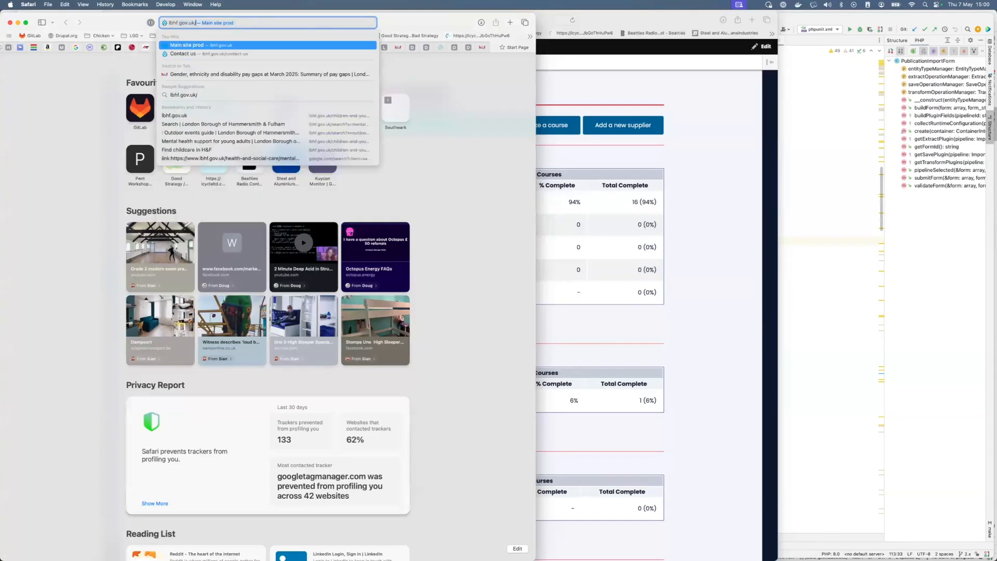
key(Return)
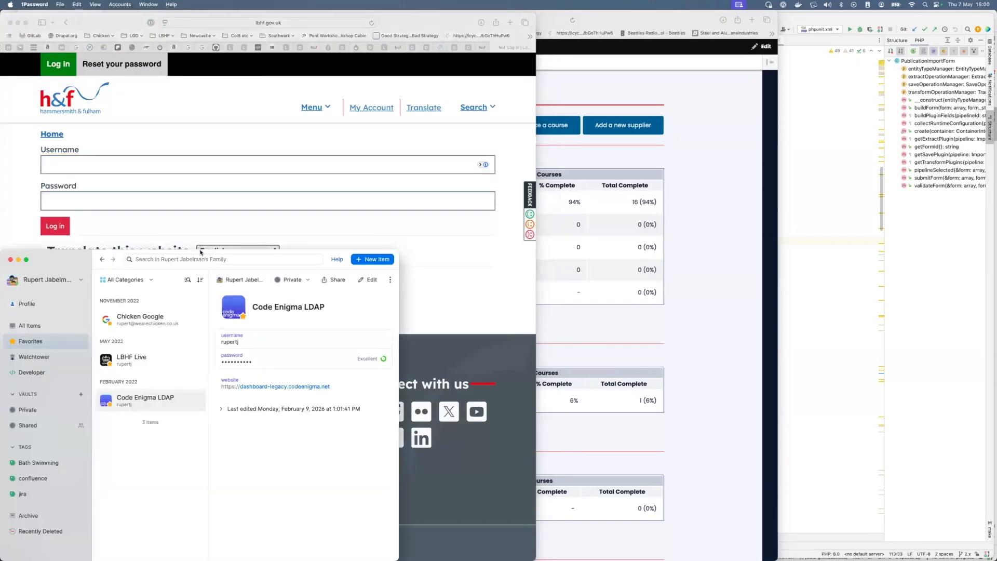
Find the LBHF Live entry in 1Password by searching 'lbhf' and copy its password
click(210, 259)
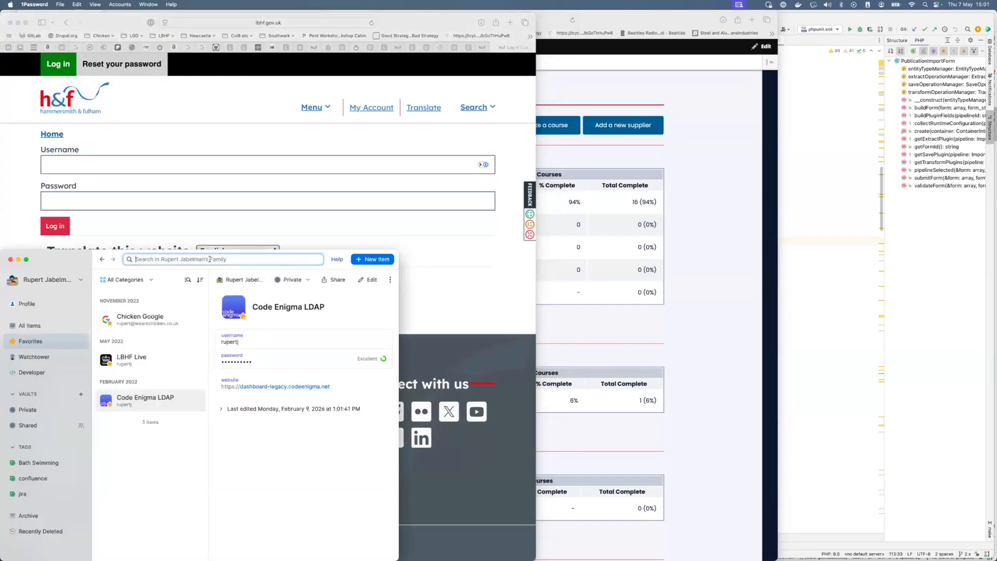
text(lbhf)
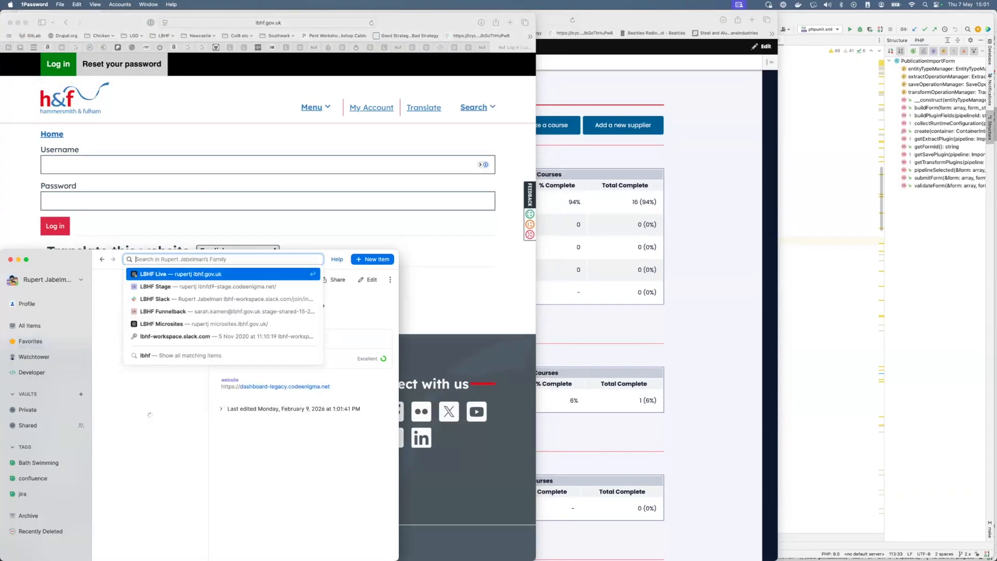
key(Return)
click(286, 367)
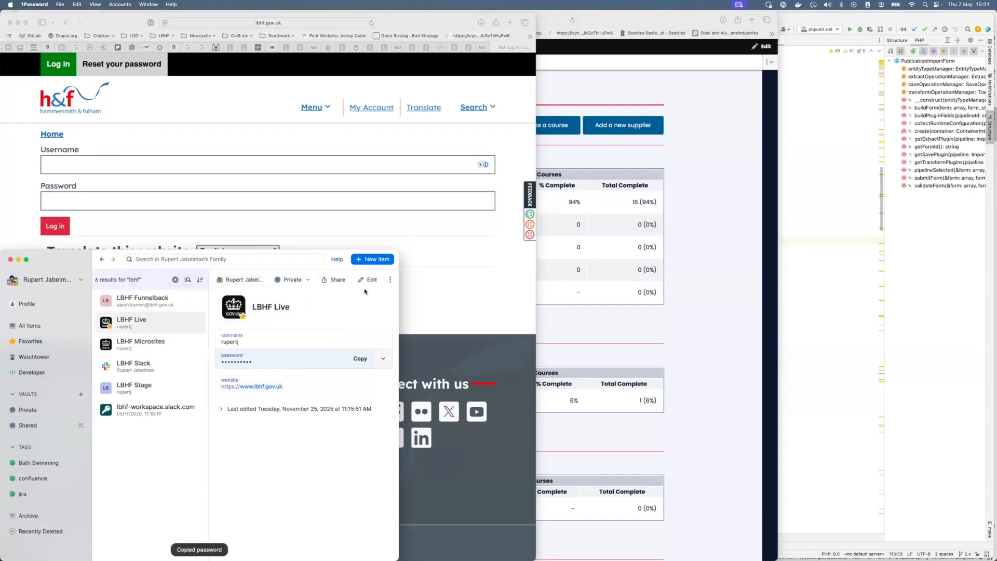
Fill the lbhf.gov.uk login form with the account username and the copied password
click(434, 274)
text(rupertj)
key(Tab)
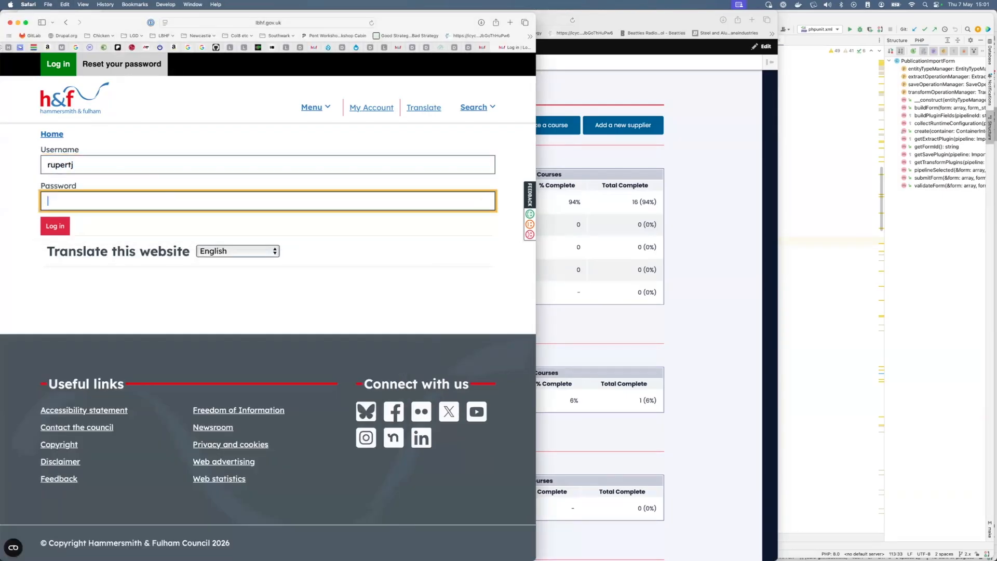
key(super+v)
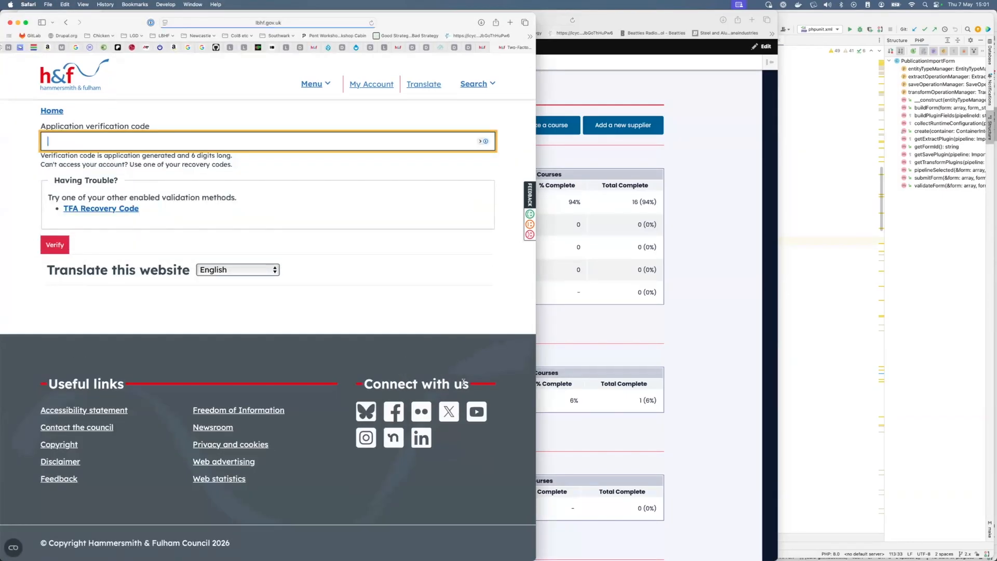